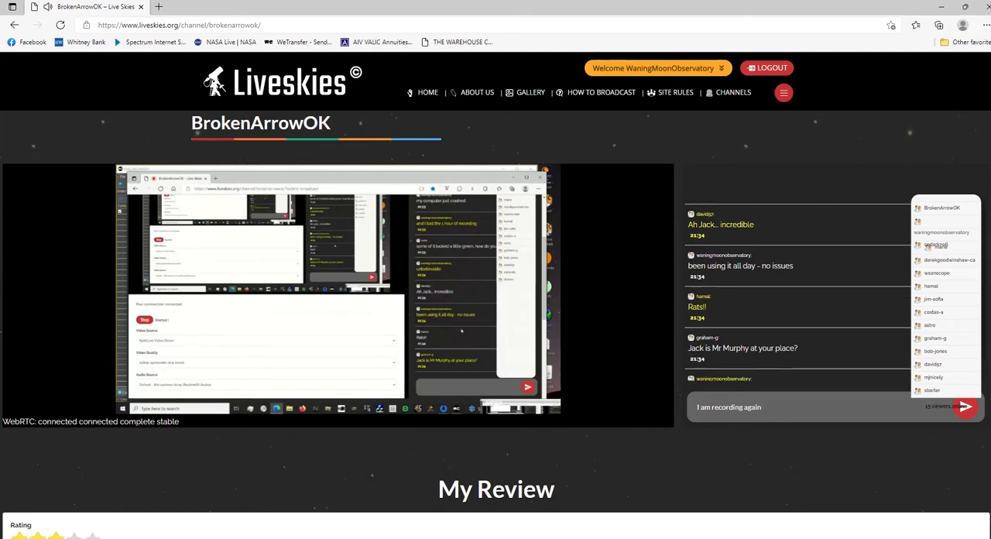
# Post the message "but from this point on" in the channel chat.
pyautogui.write('but from this point')
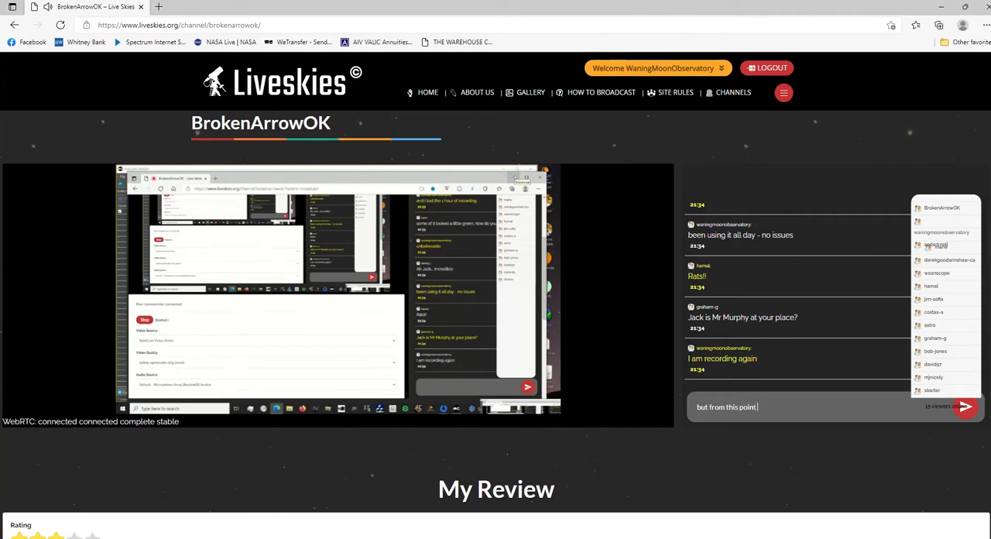
pyautogui.press('Return')
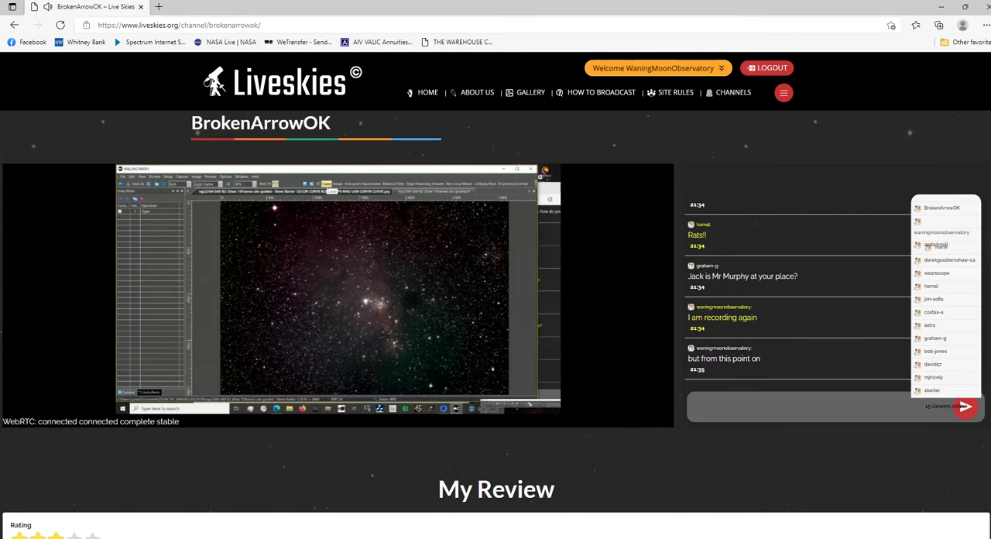
# Watch the live broadcast of the Adjust Color edits in full screen, and return to the channel page.
pyautogui.moveTo(637, 388)
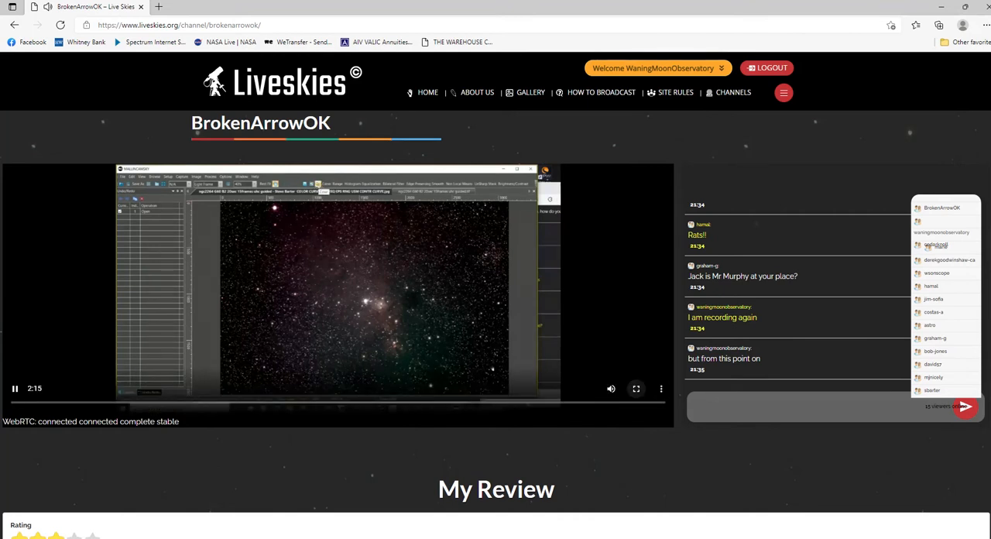
pyautogui.click(637, 389)
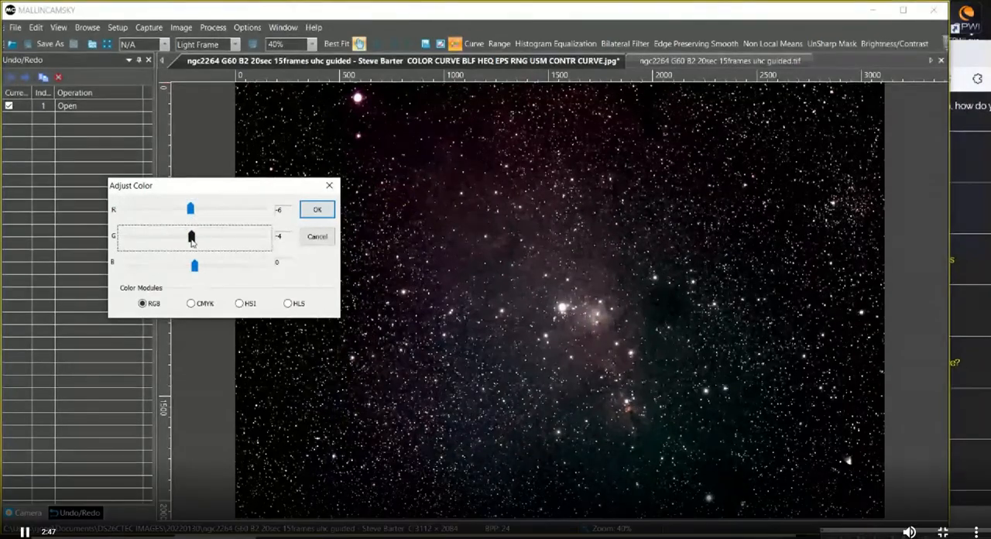
pyautogui.press('Escape')
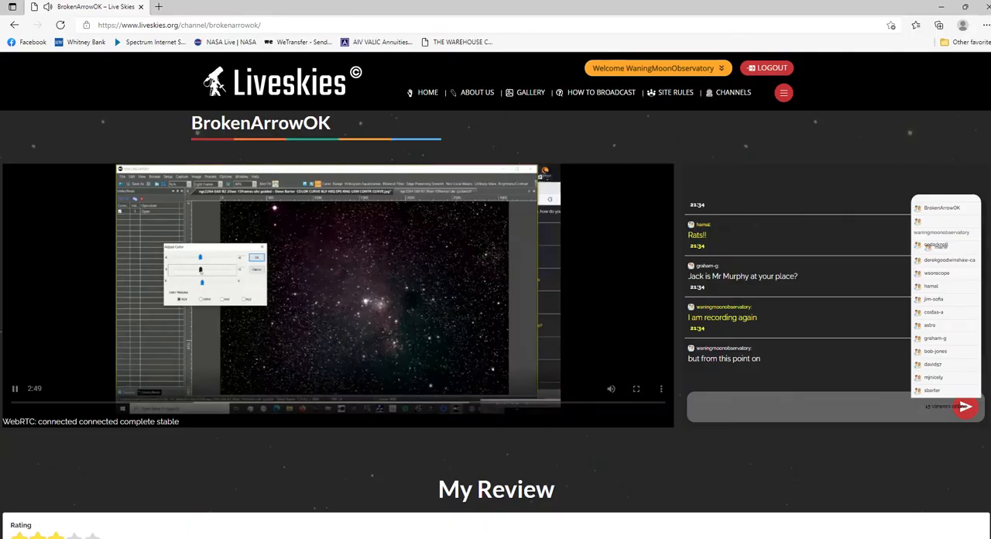
# Post the chat message "when you pick a slider, you can adjust it using the left and right keys on the keyboard".
pyautogui.click(763, 408)
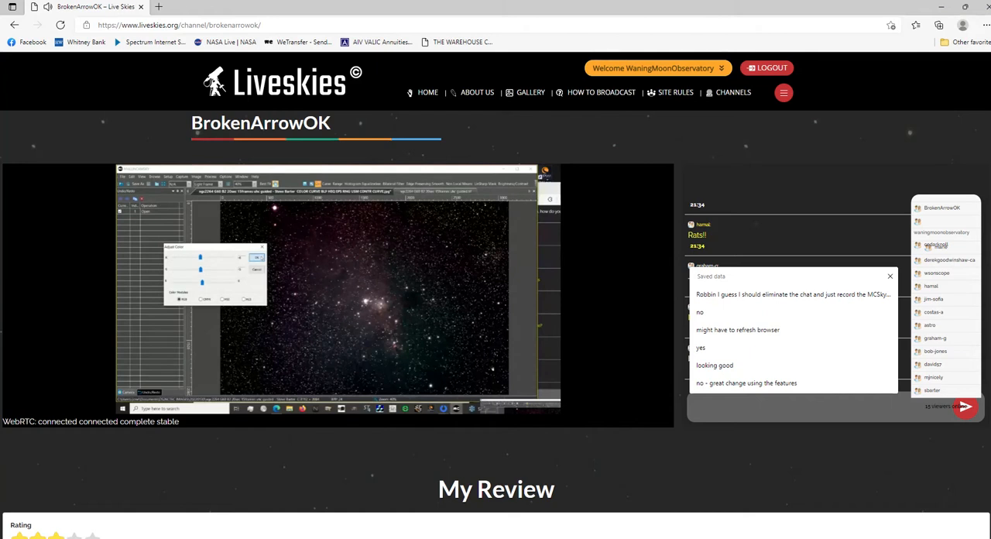
pyautogui.write('when you')
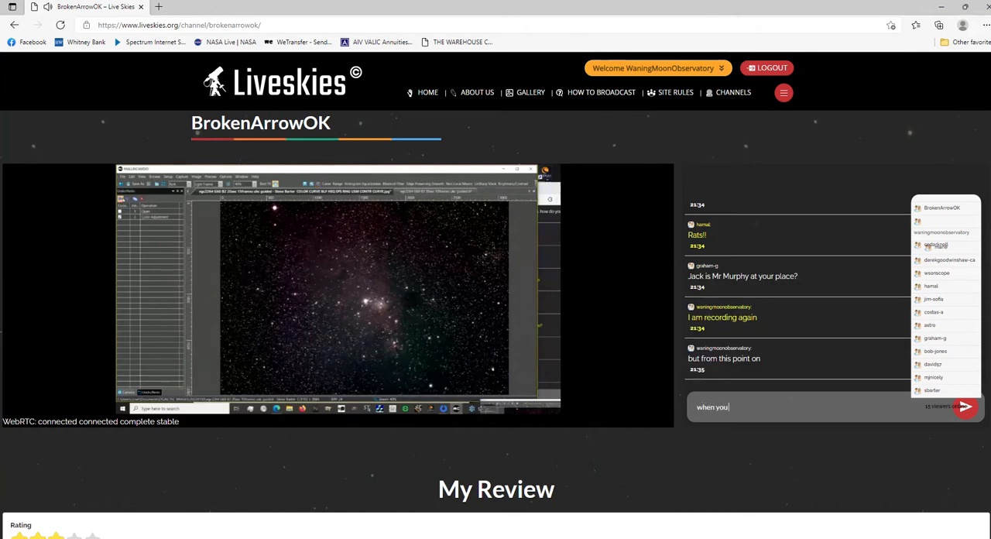
pyautogui.write(' pick a slider, you can ad')
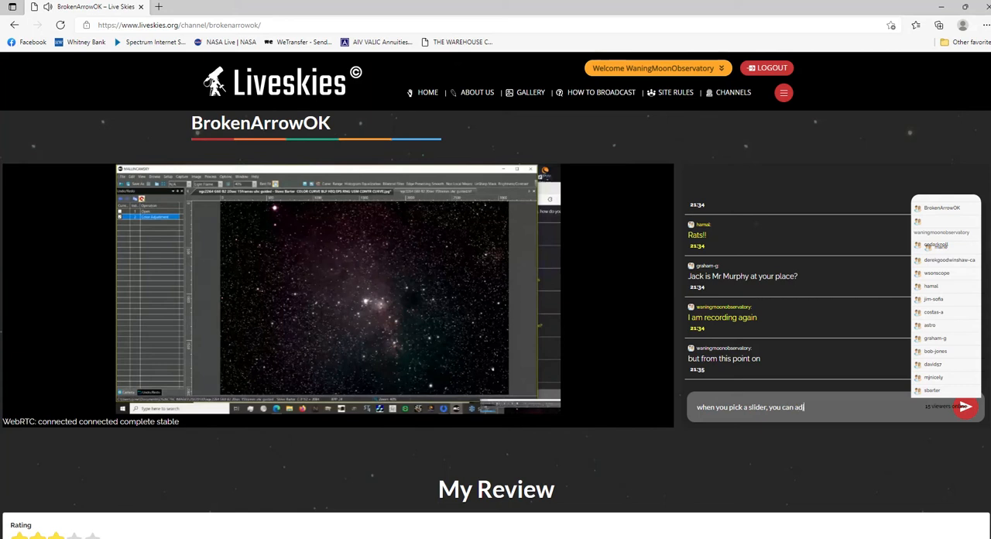
pyautogui.write('just it using the left')
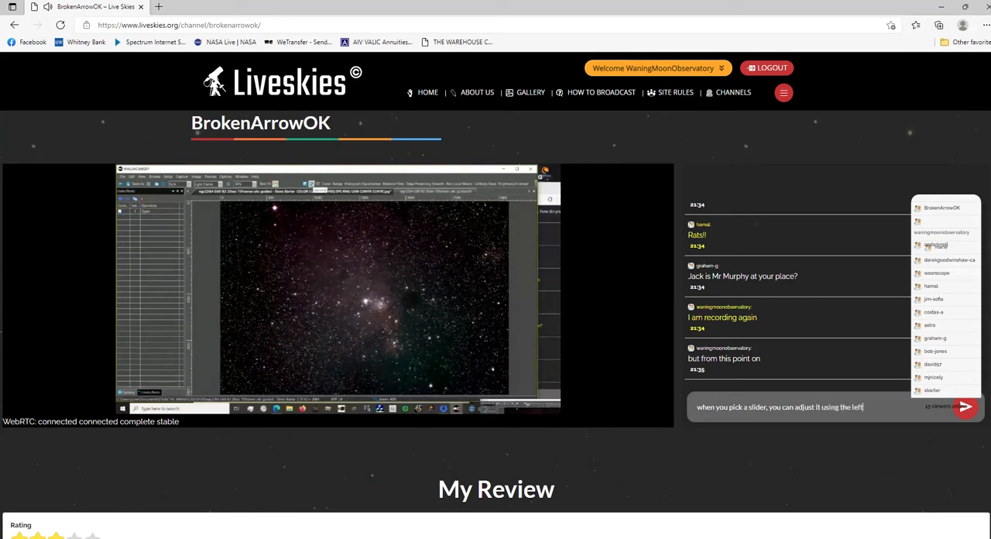
pyautogui.write(' and right keys on t')
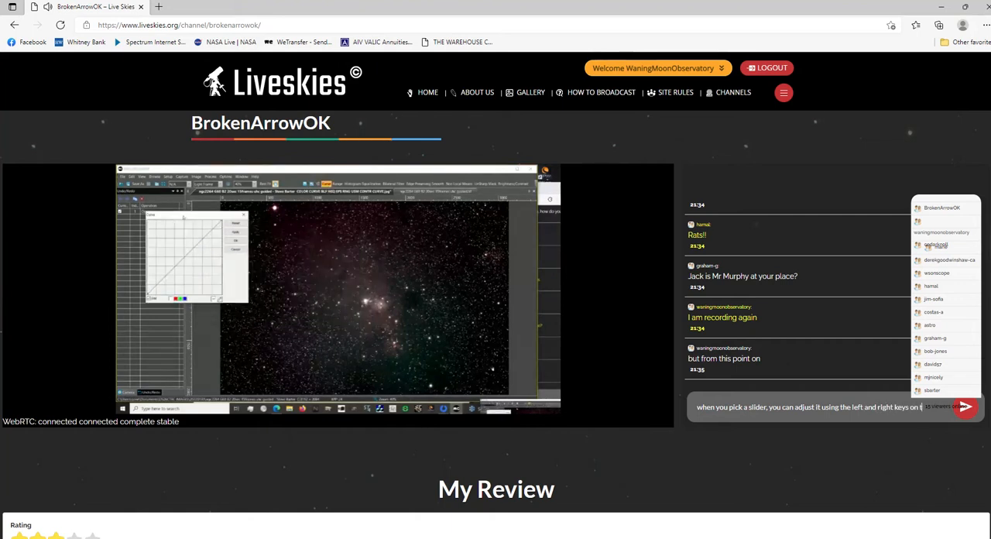
pyautogui.write('he keyboard')
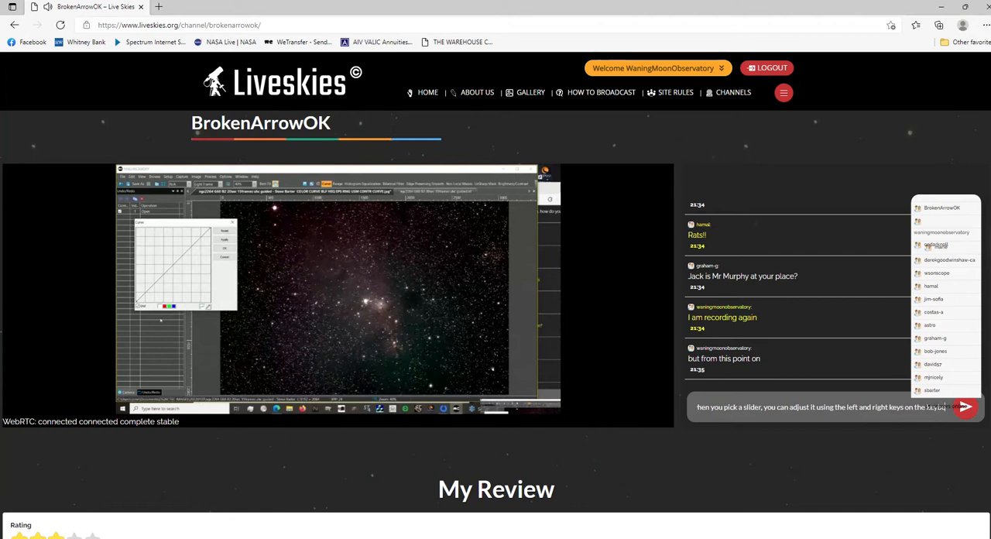
pyautogui.press('Return')
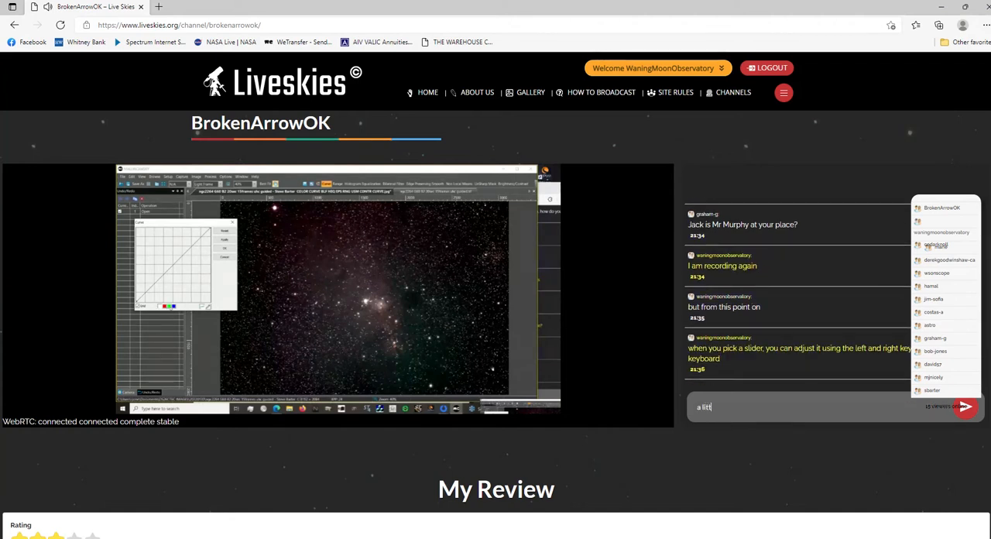
# Post the follow-up chat message "a little more precise".
pyautogui.write('a little more precise')
pyautogui.press('Return')
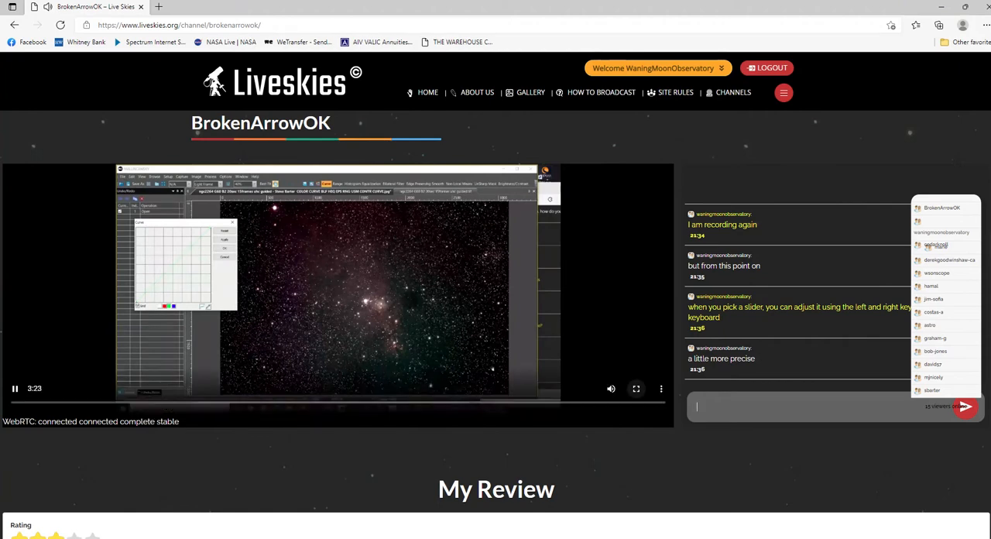
# Watch the curve adjustment on the nebula image in full screen, and return to the channel page.
pyautogui.click(636, 389)
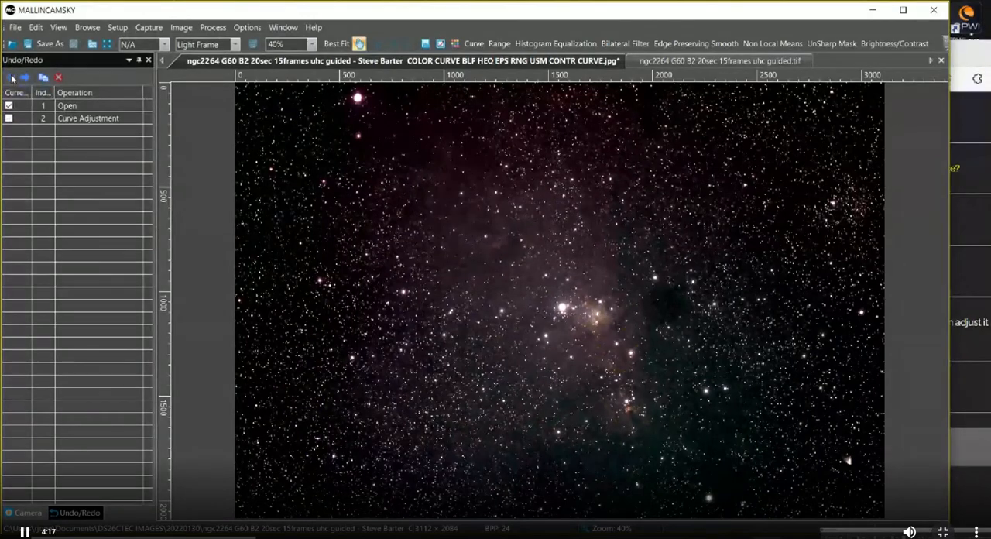
pyautogui.press('Escape')
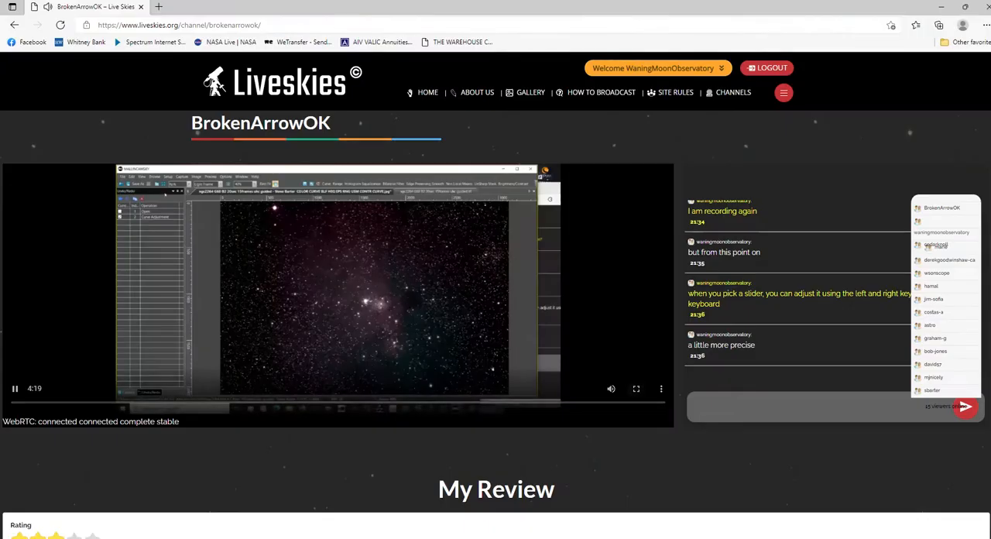
# Post the message "looking good right now" in the channel chat.
pyautogui.click(774, 407)
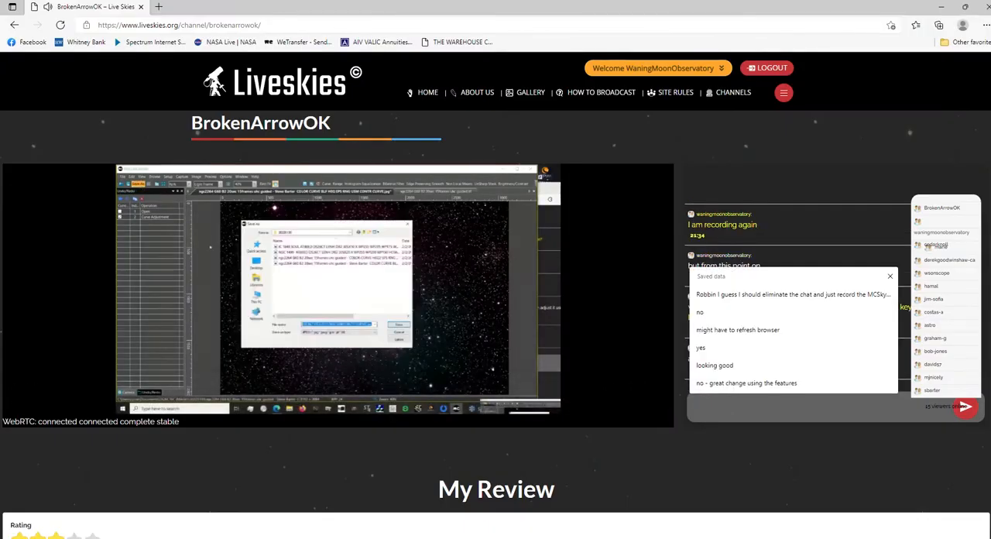
pyautogui.write('looking')
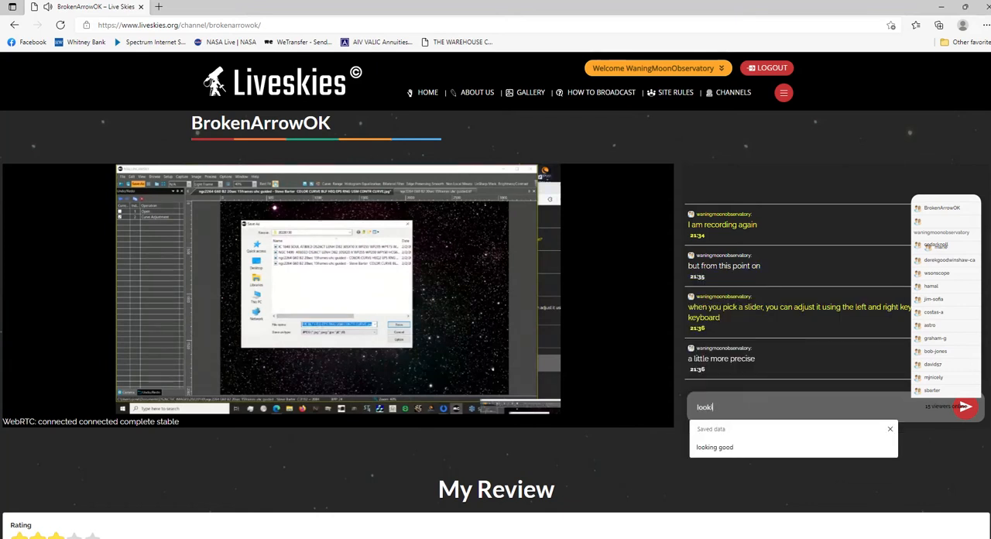
pyautogui.write(' good rig')
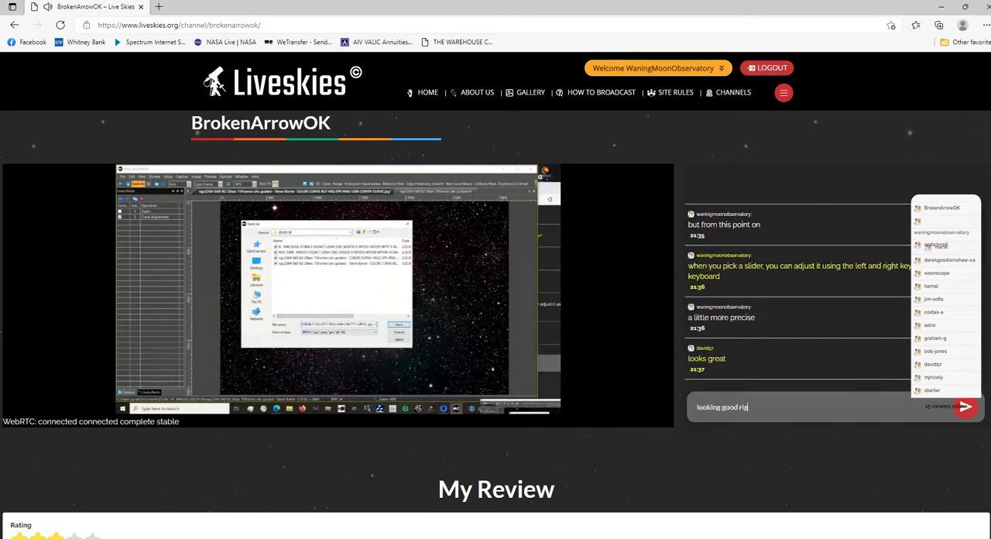
pyautogui.write('ht now')
pyautogui.press('Return')
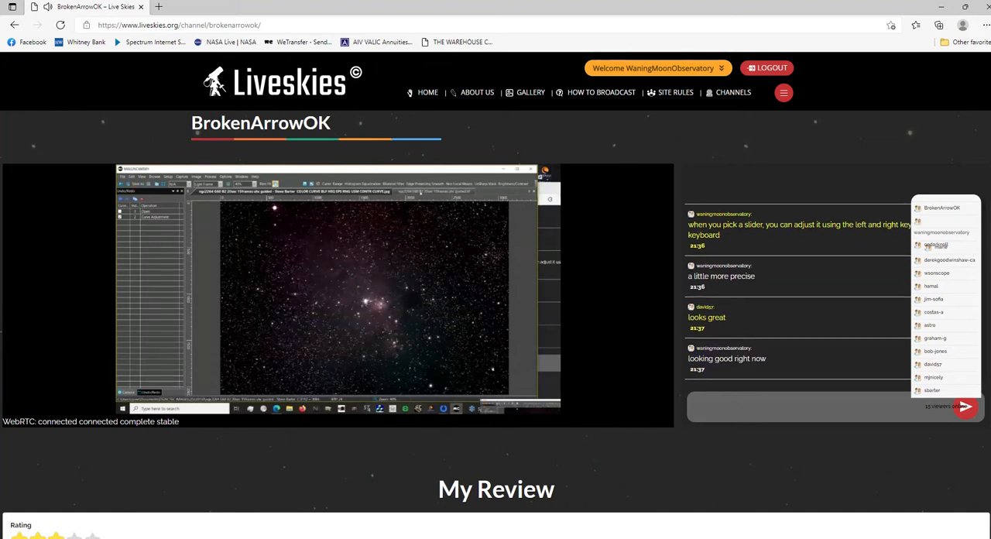
# View the broadcast full screen and compare the processed ngc2264 JPG with the original TIF, with the JPG zoomed to 67%.
pyautogui.click(636, 388)
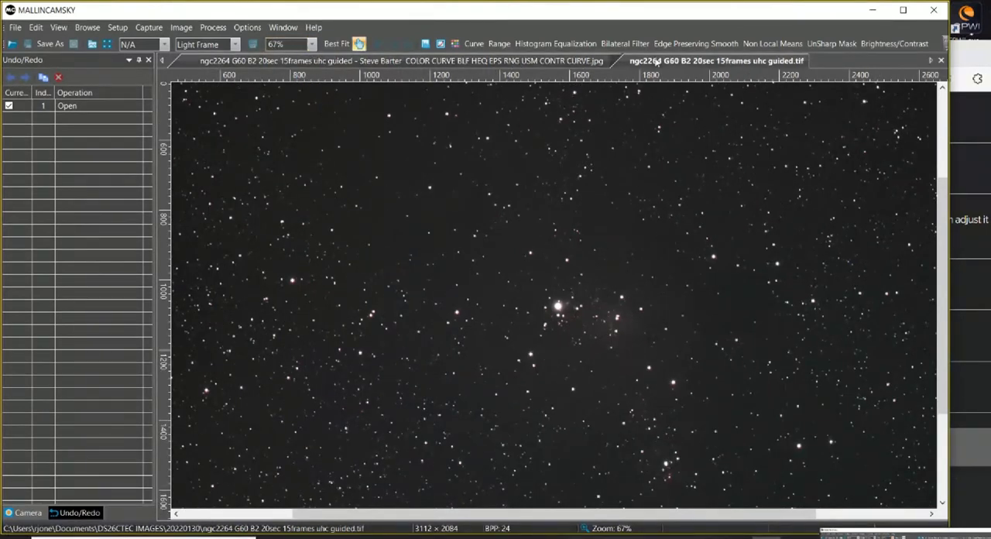
pyautogui.click(514, 62)
pyautogui.click(312, 44)
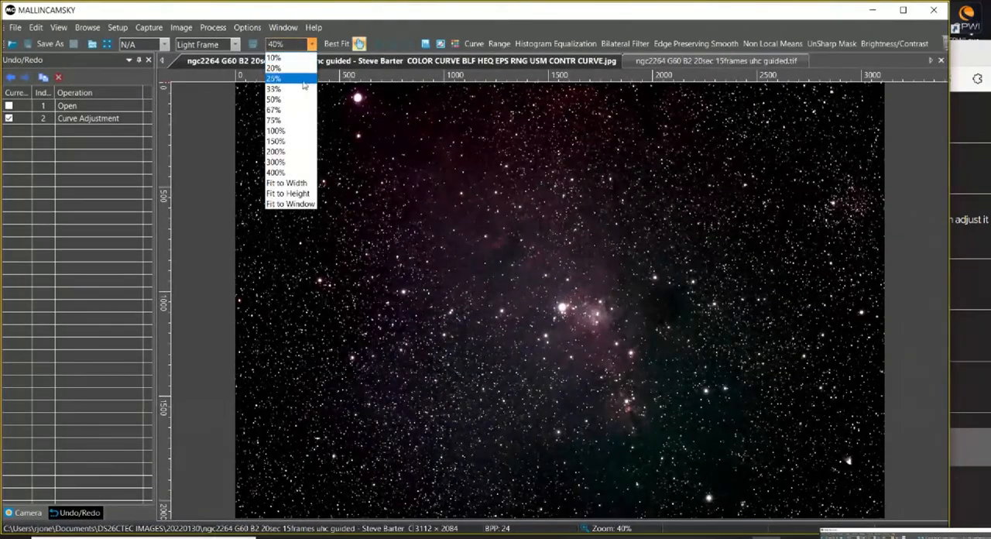
pyautogui.click(296, 110)
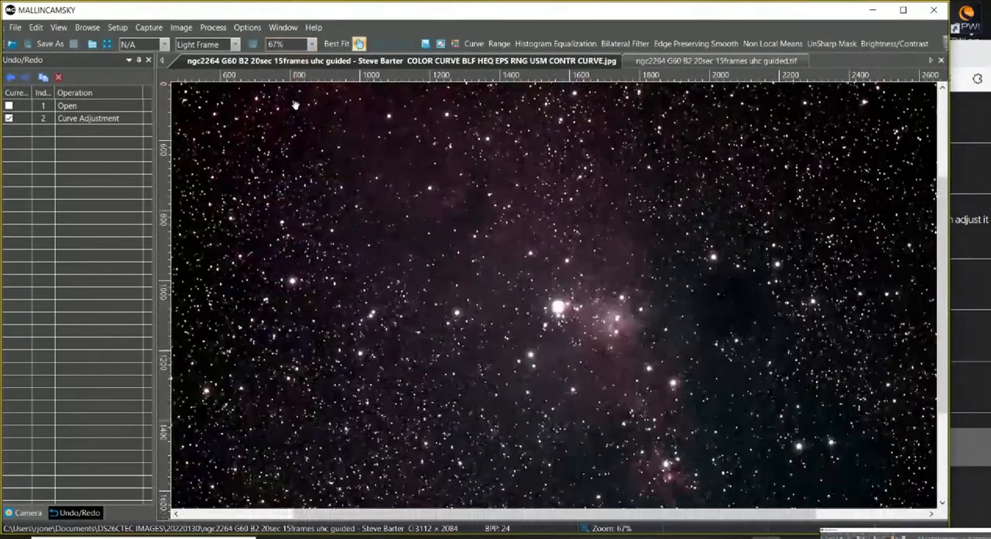
pyautogui.click(679, 64)
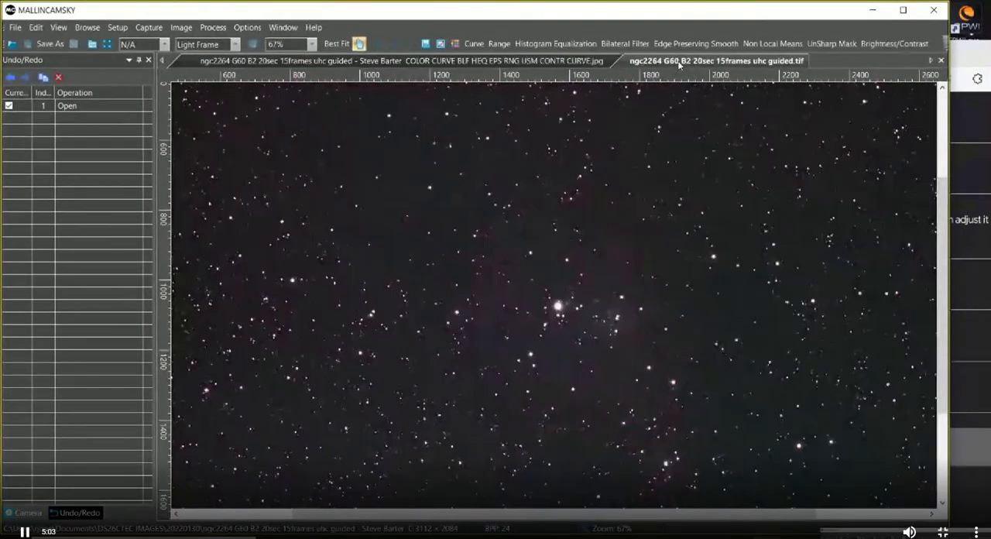
pyautogui.click(563, 63)
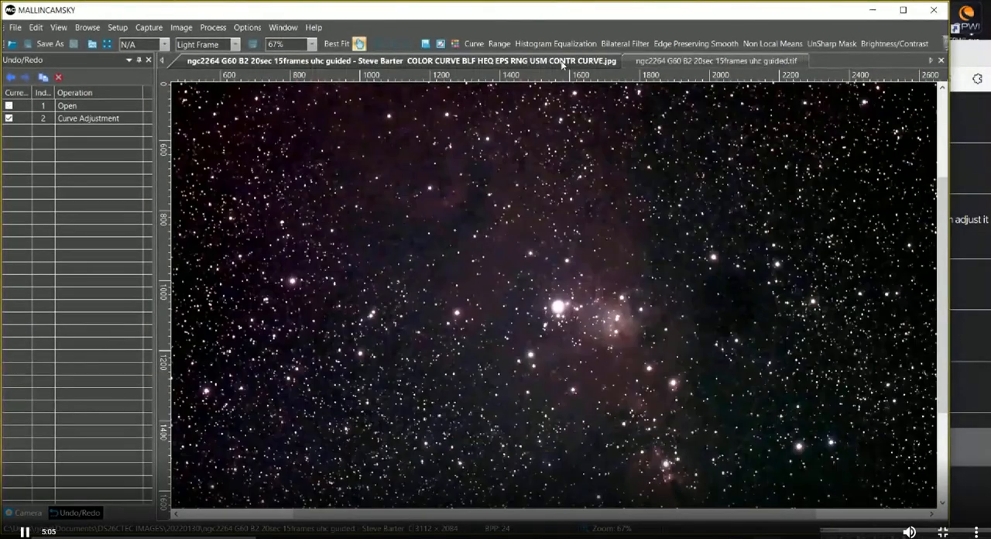
pyautogui.click(656, 64)
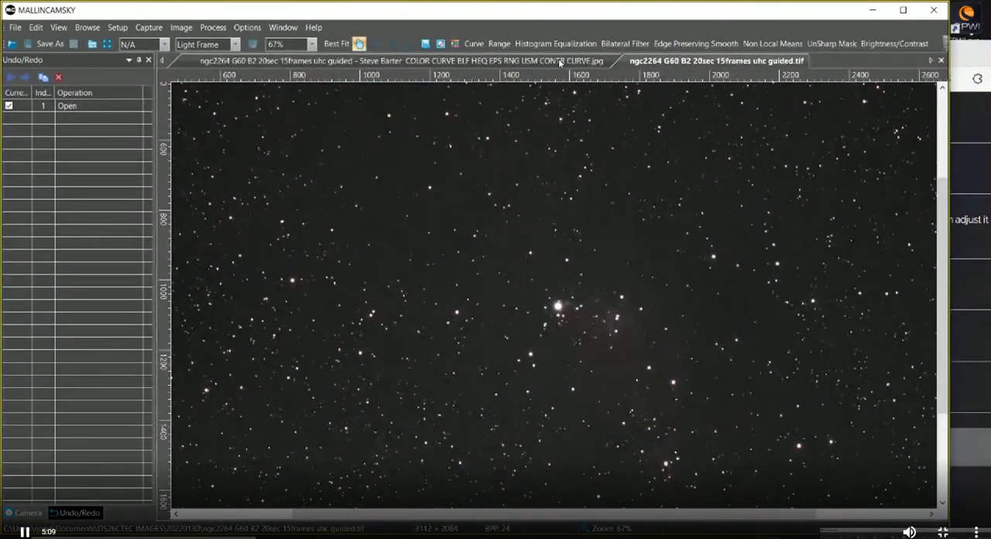
pyautogui.click(560, 62)
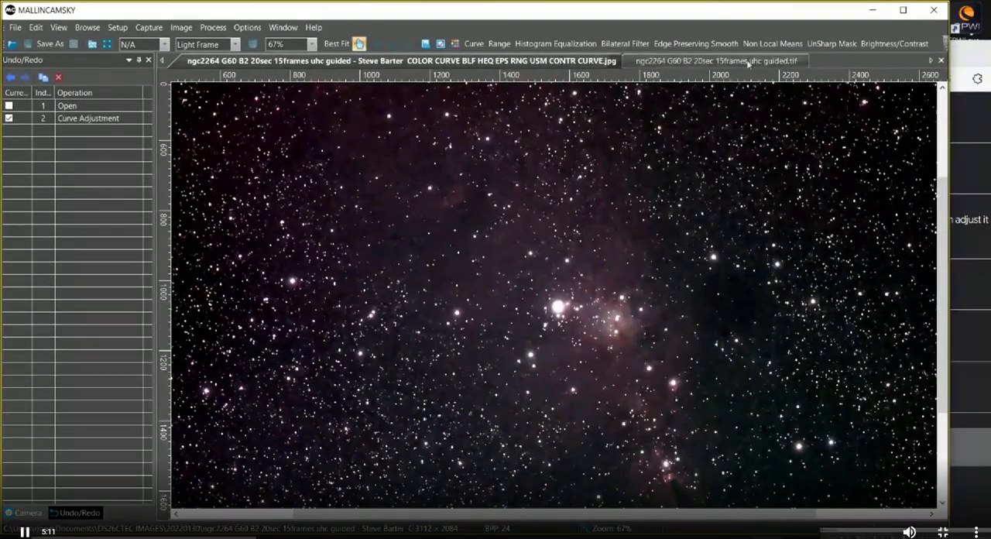
pyautogui.click(974, 65)
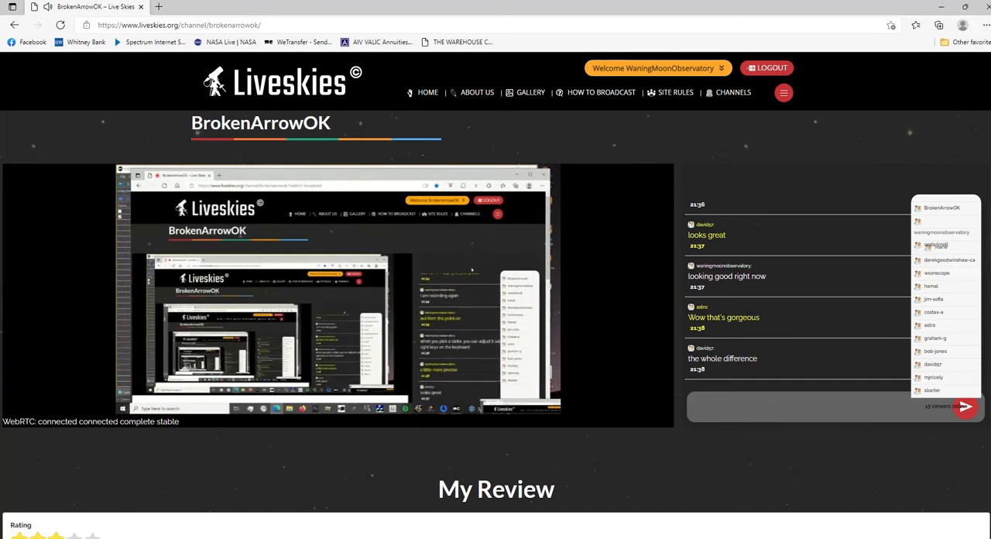
pyautogui.scroll(-1, 496, 294)
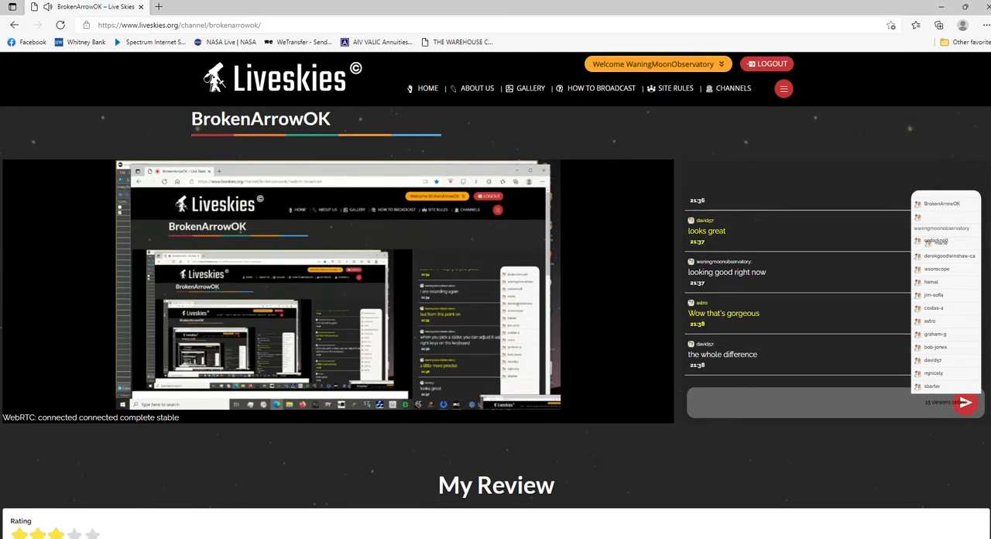
pyautogui.scroll(1, 496, 294)
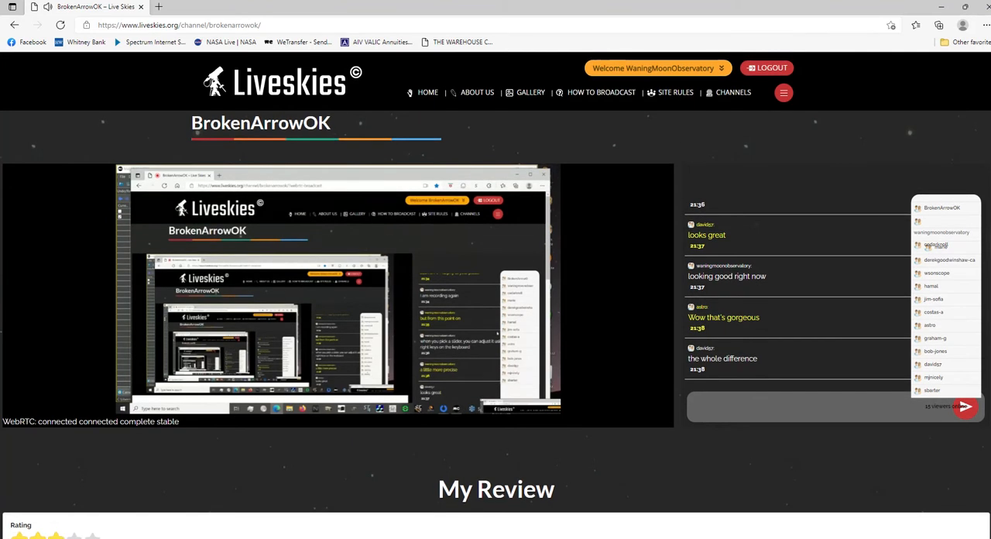
pyautogui.scroll(-1, 495, 295)
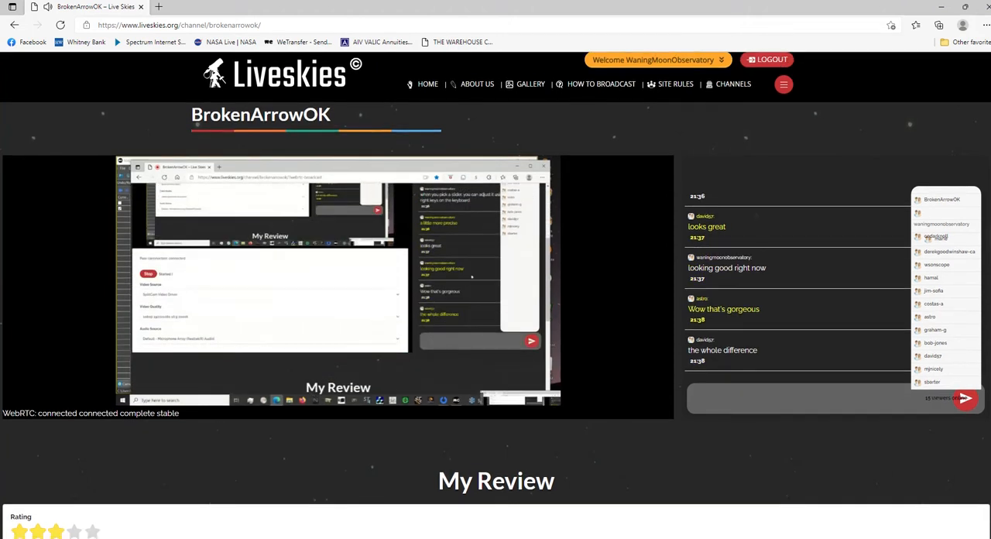
pyautogui.scroll(1, 496, 294)
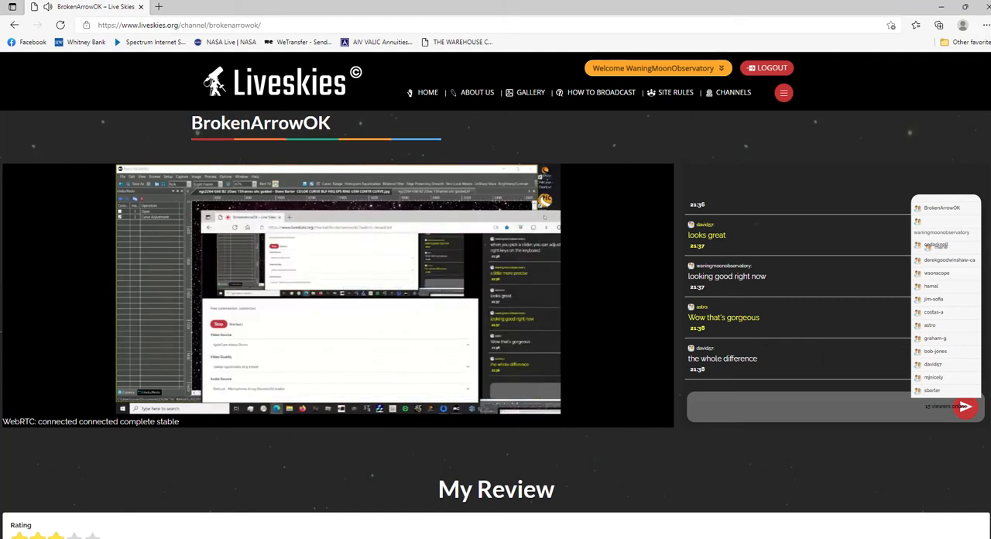
# Watch the broadcast full screen, check the channel chat, and go back to full screen for the toolbar Customize demonstration.
pyautogui.moveTo(636, 389)
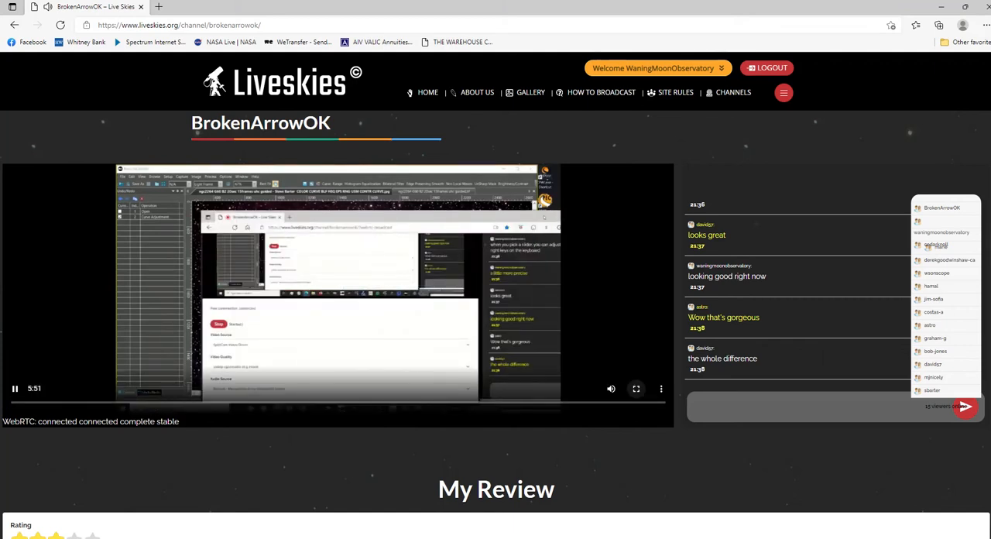
pyautogui.click(637, 389)
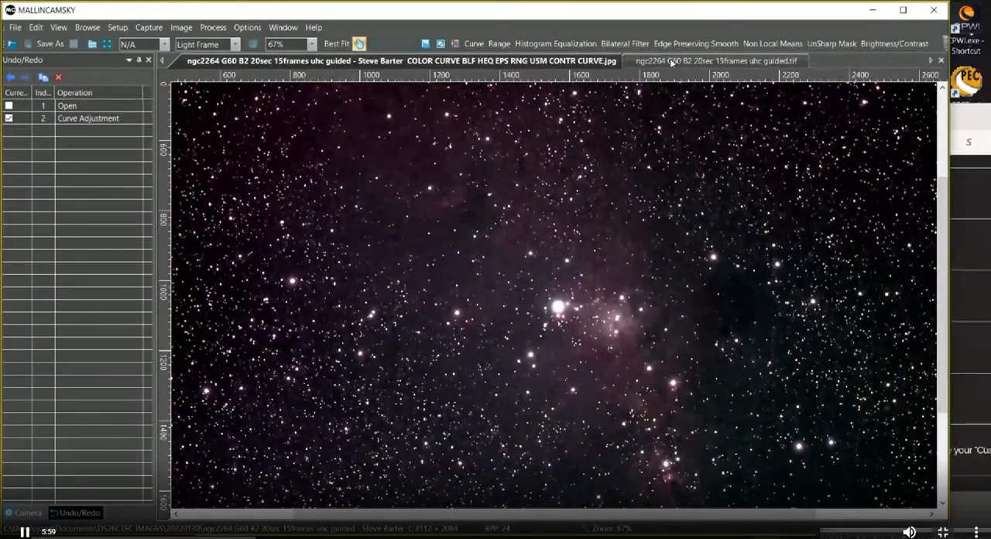
pyautogui.press('Escape')
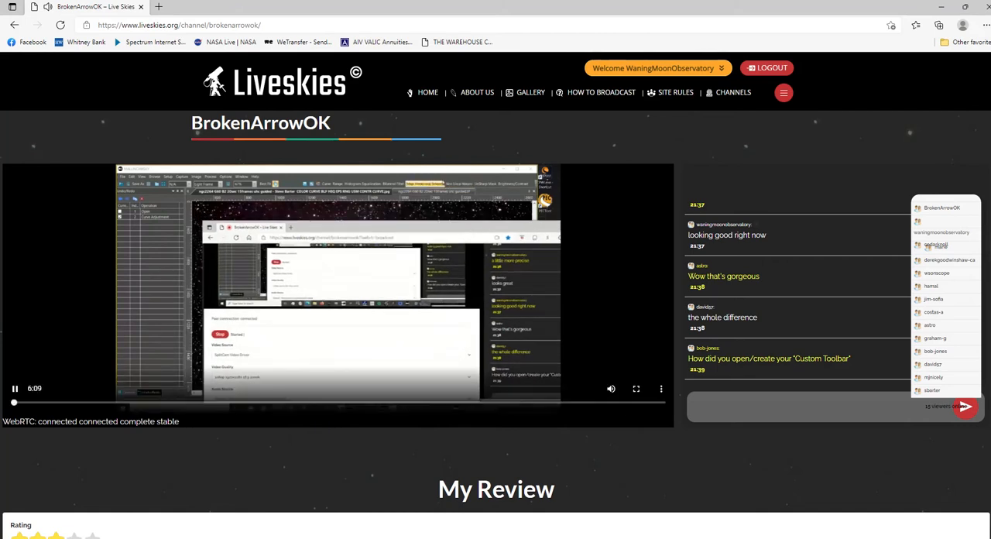
pyautogui.click(637, 389)
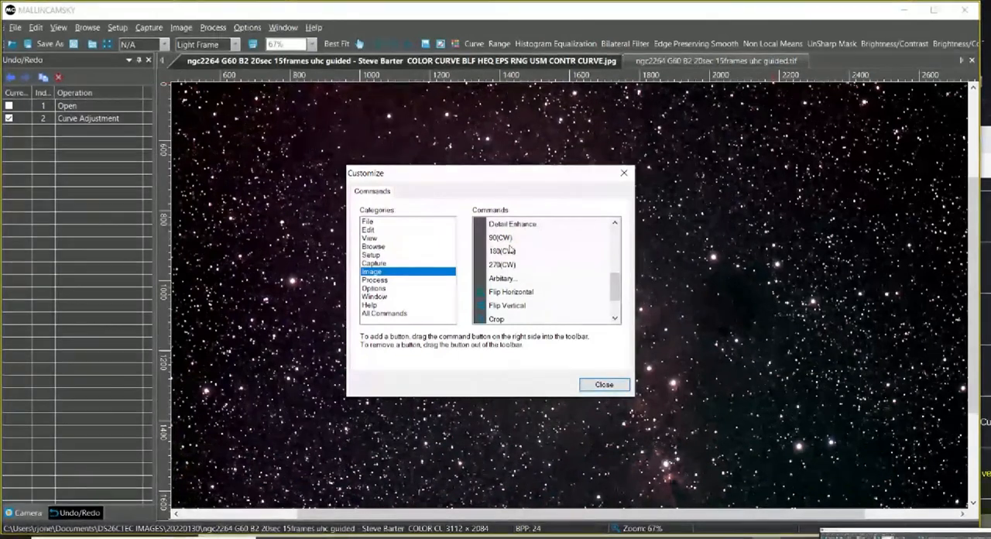
# Add the Flip Vertical command from the Image category to the toolbar, and close the Customize dialog.
pyautogui.click(513, 309)
pyautogui.moveTo(515, 309); pyautogui.dragTo(420, 50)
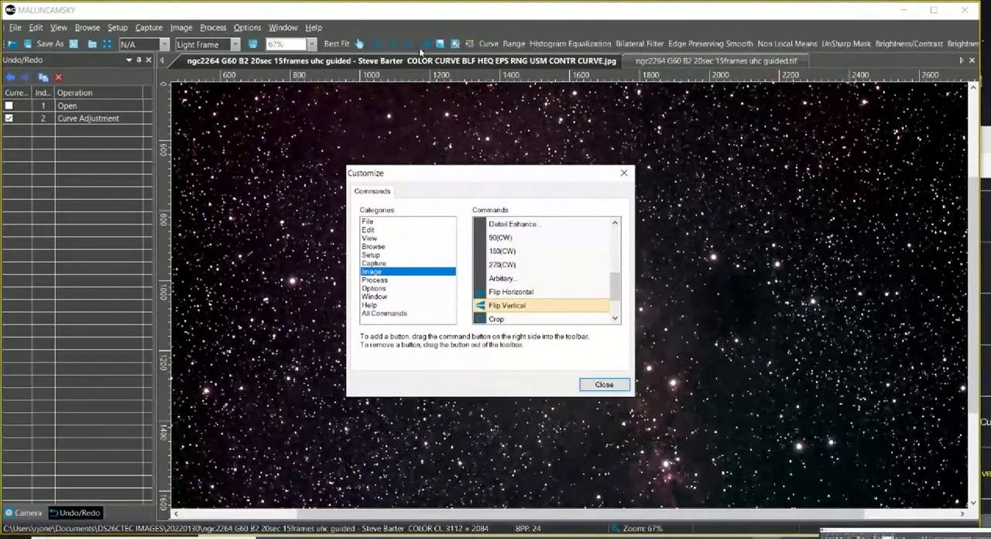
pyautogui.click(604, 384)
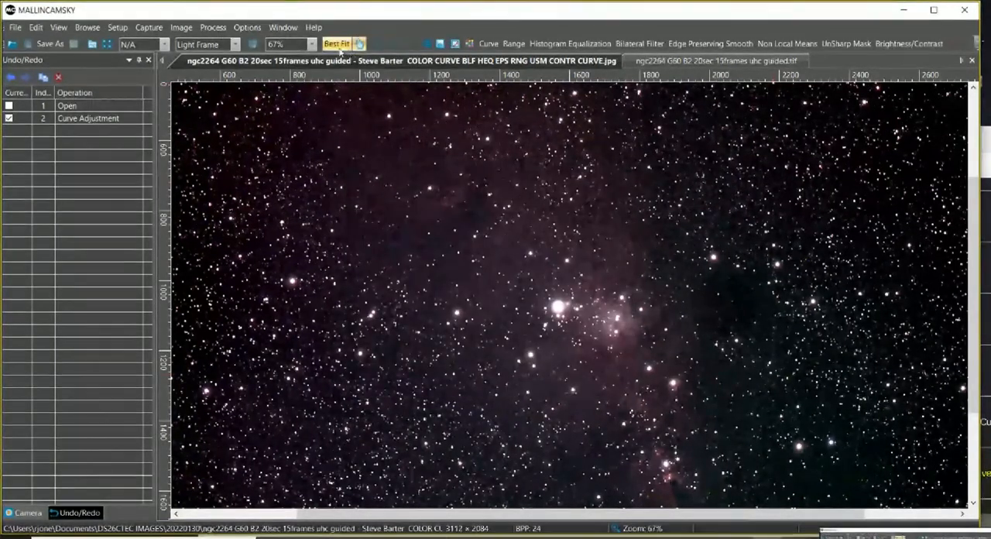
# Fit the processed ngc2264 JPG to the window, flip it vertically, and flip it vertically again to restore its orientation.
pyautogui.click(339, 44)
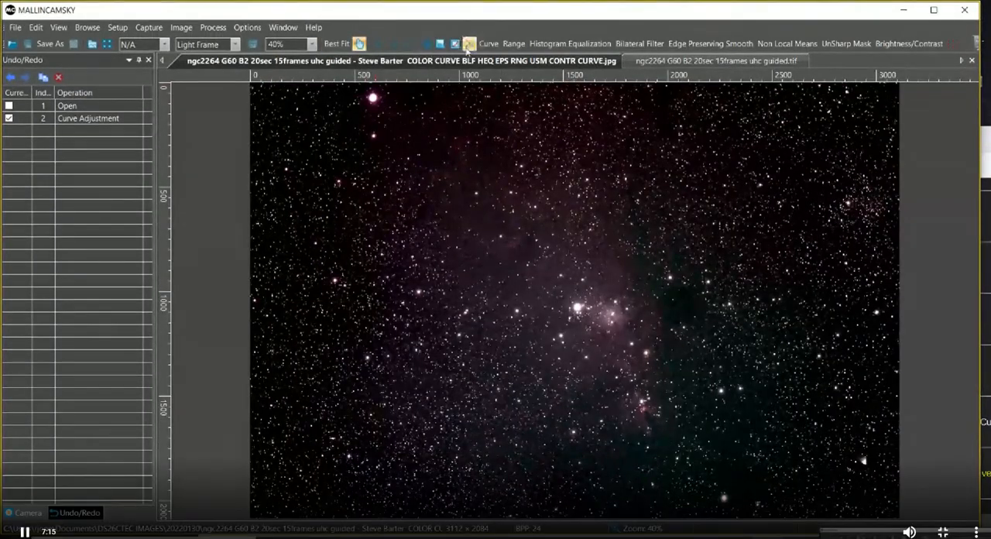
pyautogui.click(427, 45)
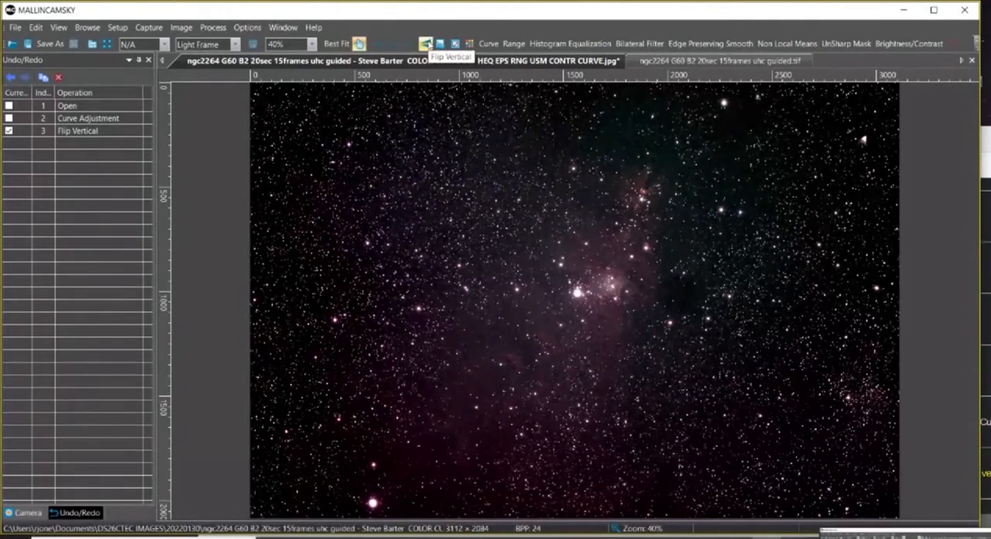
pyautogui.click(425, 44)
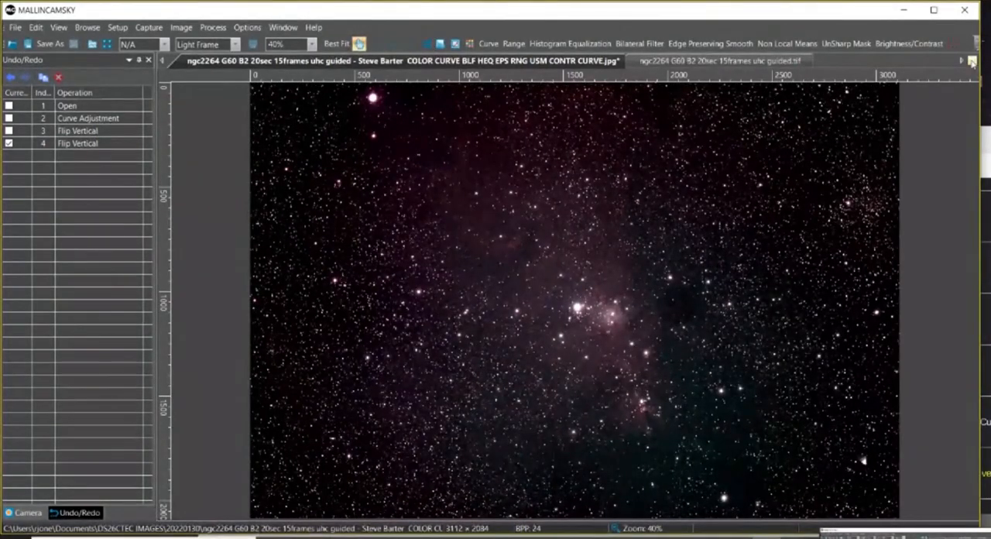
# Remove the Flip Vertical button from the toolbar through toolbar customization, and close the Customize dialog.
pyautogui.click(976, 48)
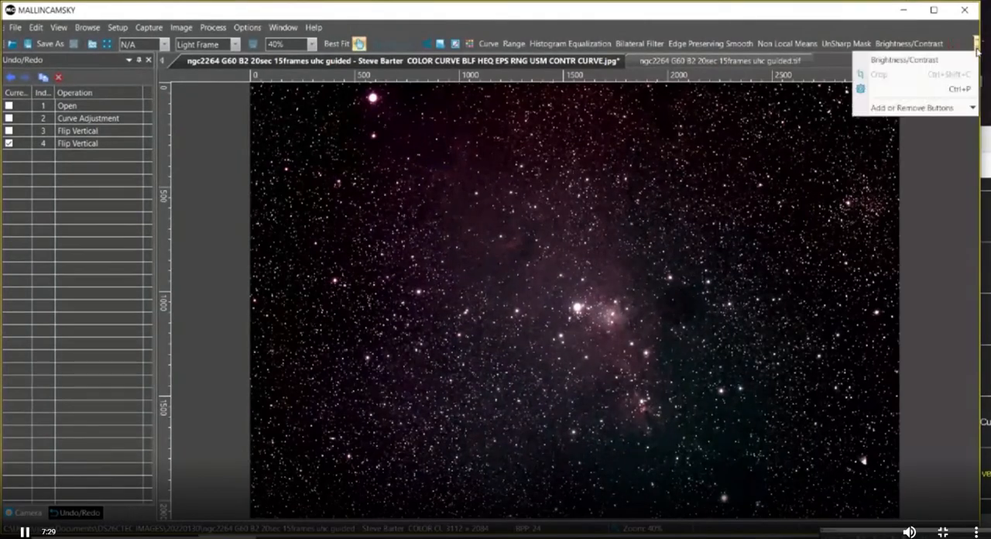
pyautogui.moveTo(935, 109)
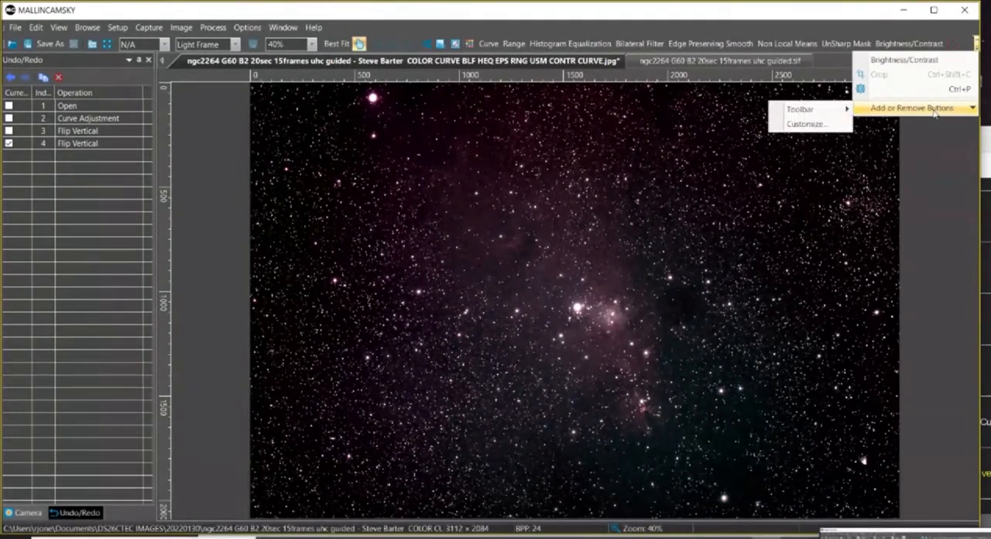
pyautogui.click(795, 126)
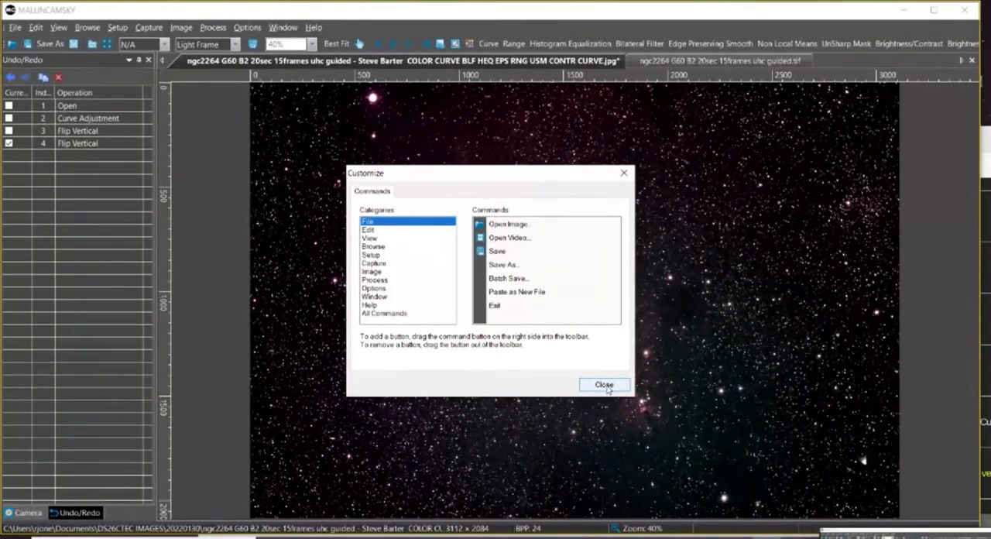
pyautogui.moveTo(428, 45); pyautogui.dragTo(432, 116)
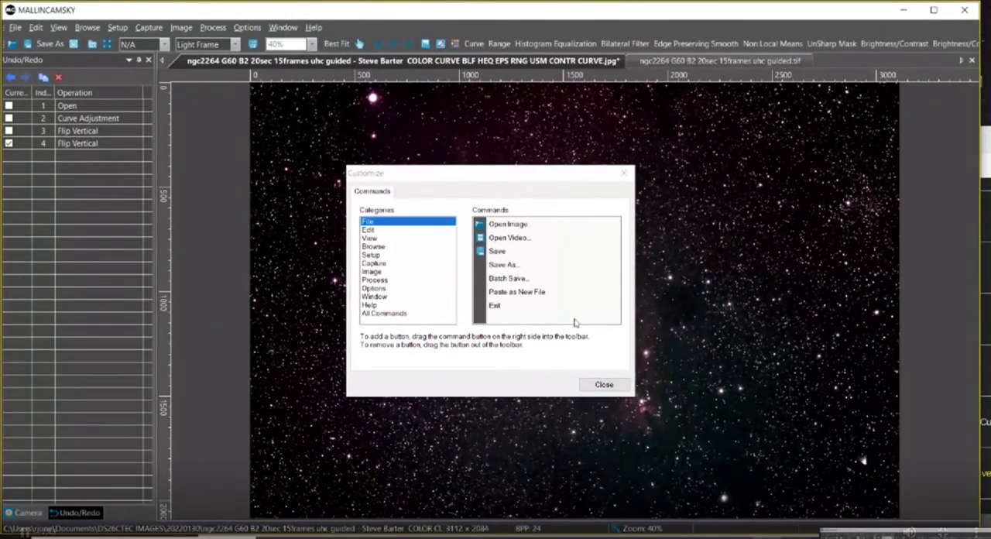
pyautogui.click(605, 385)
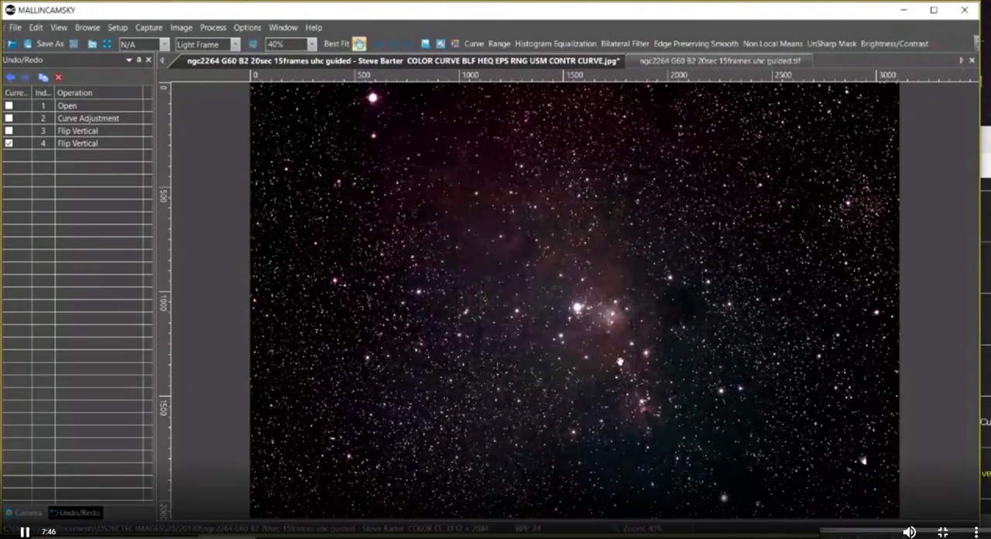
# Read the viewers' questions in the BrokenArrowOK channel chat, and return to the MallincamSky window.
pyautogui.click(988, 138)
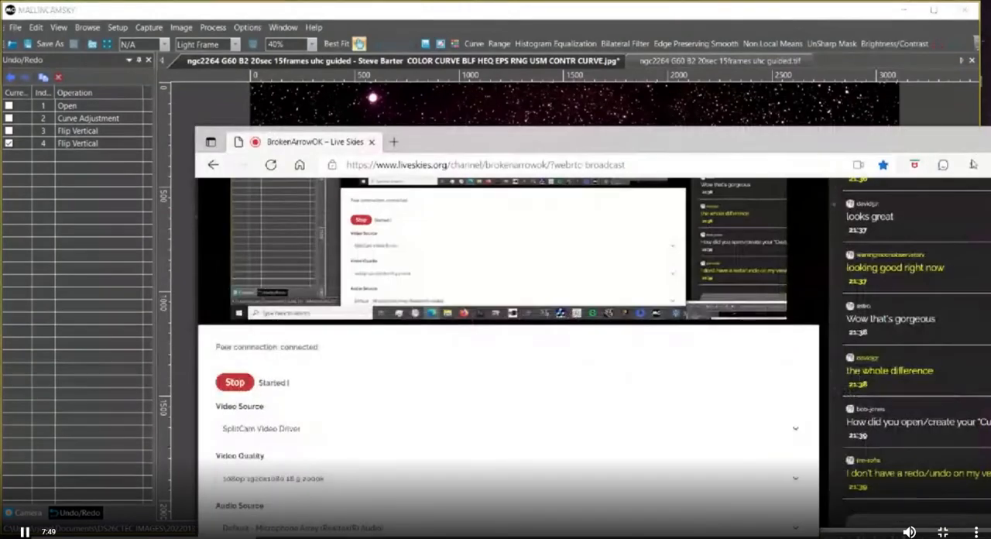
pyautogui.moveTo(780, 144); pyautogui.dragTo(755, 137)
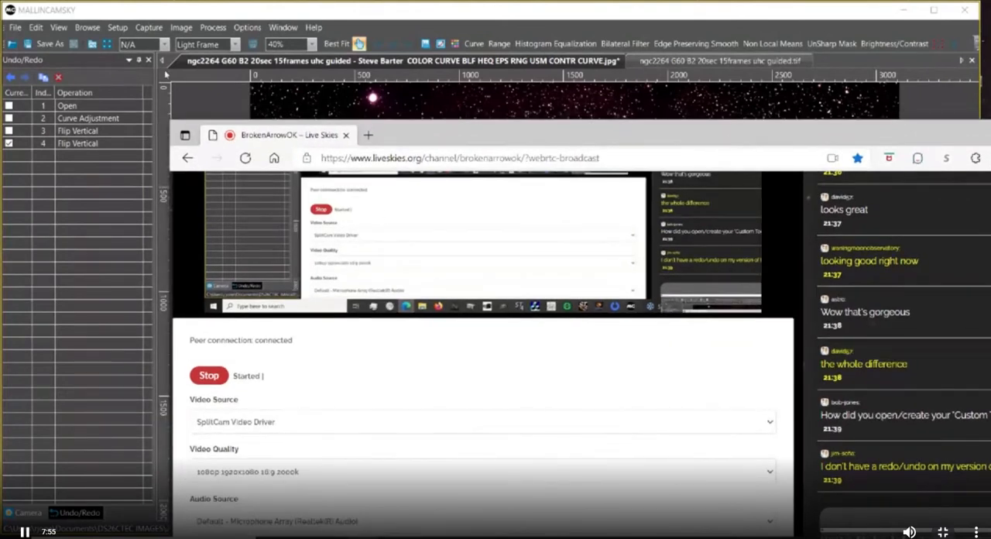
pyautogui.click(178, 14)
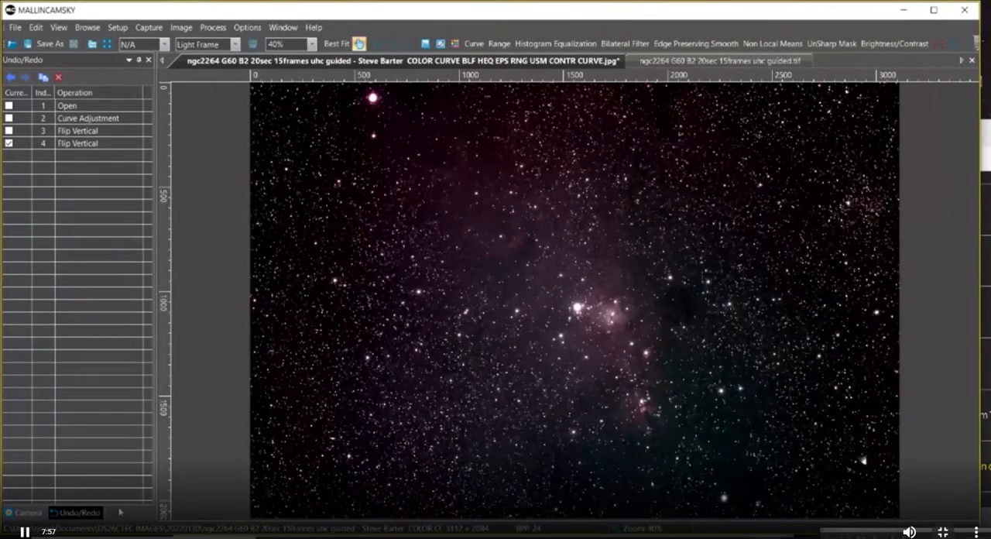
# Look at the sidebar's docking options without changing them, and widen the Undo/Redo sidebar.
pyautogui.rightClick(120, 512)
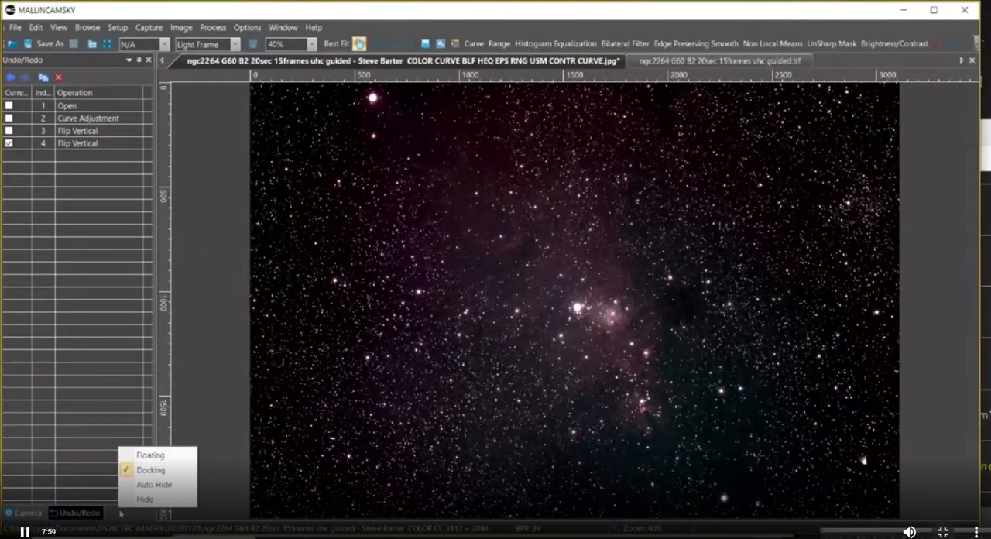
pyautogui.click(155, 18)
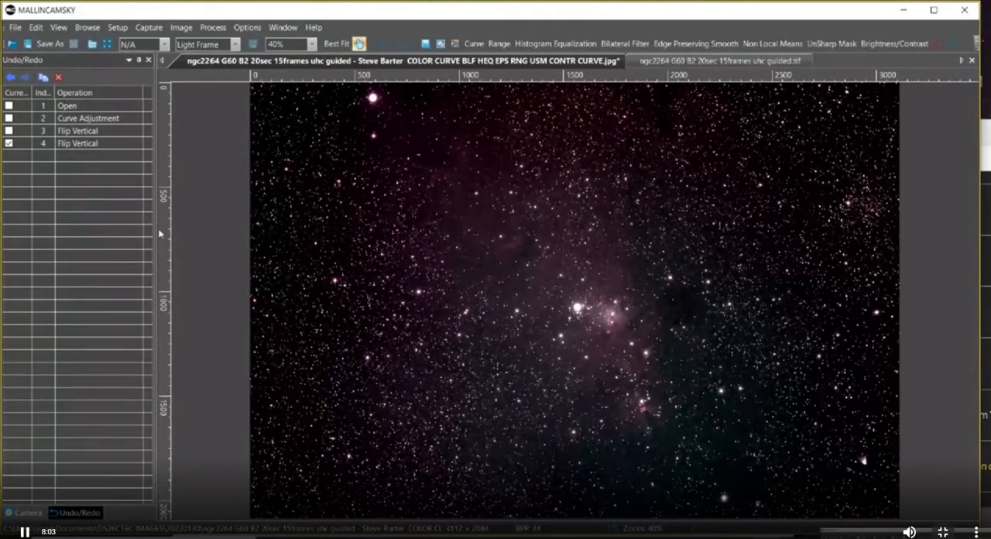
pyautogui.moveTo(155, 230); pyautogui.dragTo(222, 230)
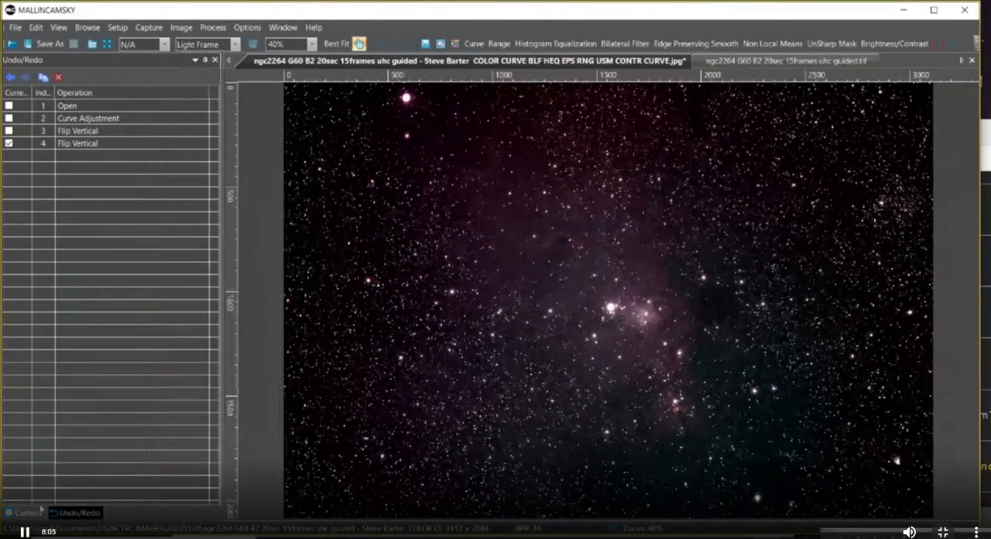
# Switch the sidebar to the Camera panel and look through its docking options and settings sections down to Preset.
pyautogui.click(39, 511)
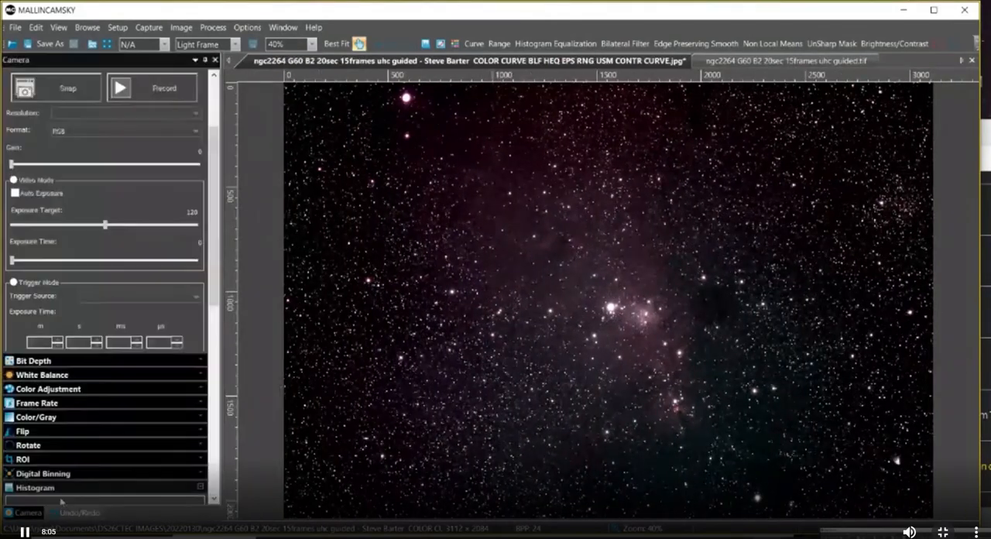
pyautogui.rightClick(131, 518)
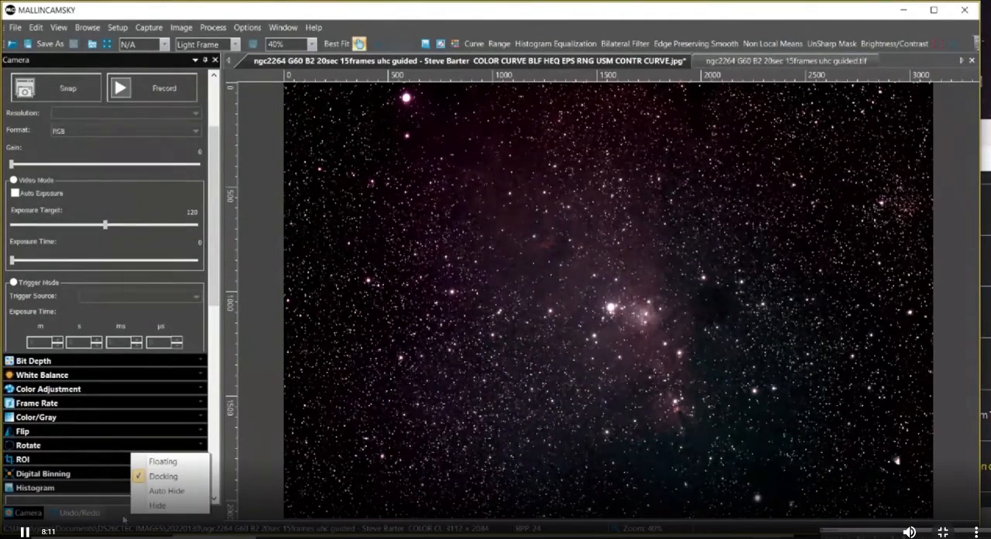
pyautogui.click(118, 518)
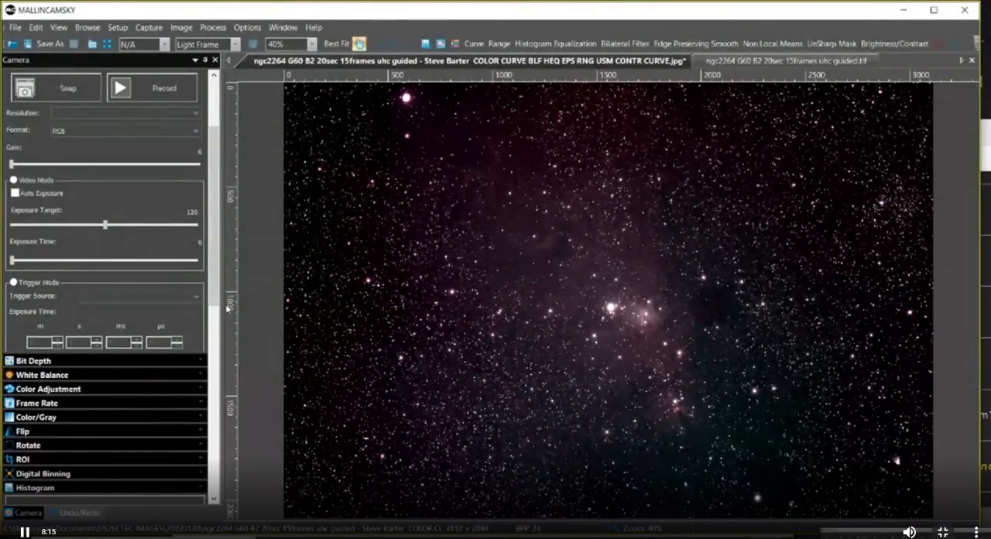
pyautogui.moveTo(216, 303); pyautogui.dragTo(216, 482)
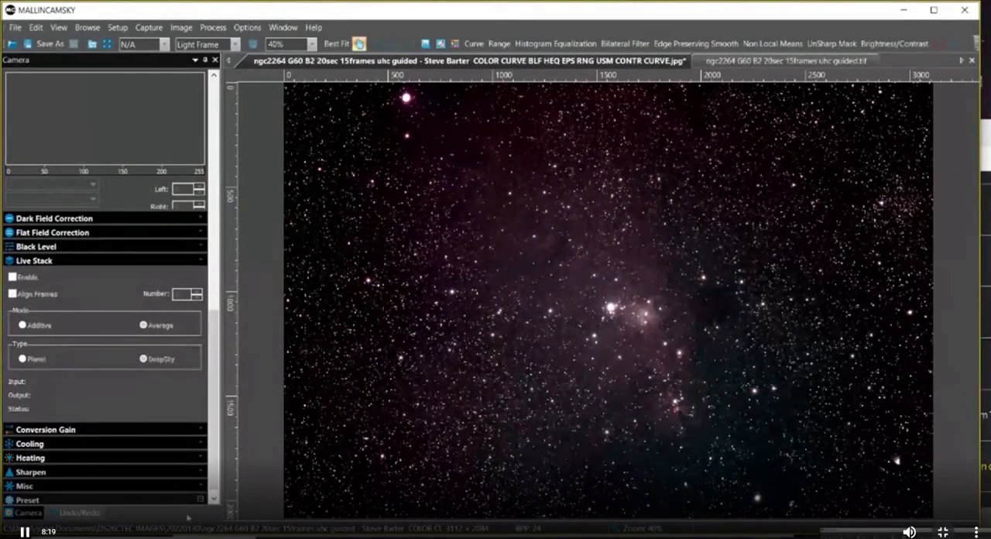
# Look through the View commands and the Camera panel's docking options for a way to show the Undo/Redo panel.
pyautogui.click(58, 28)
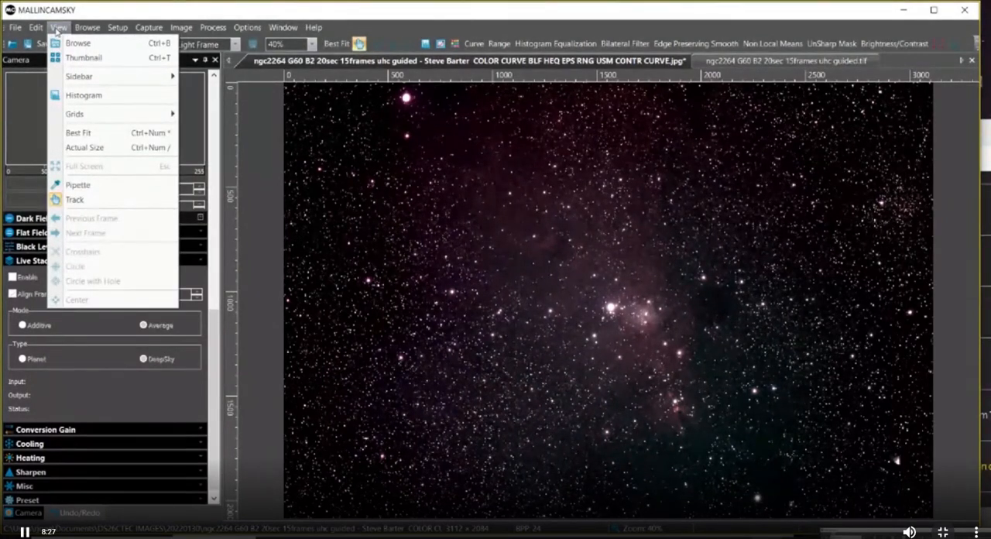
pyautogui.click(115, 12)
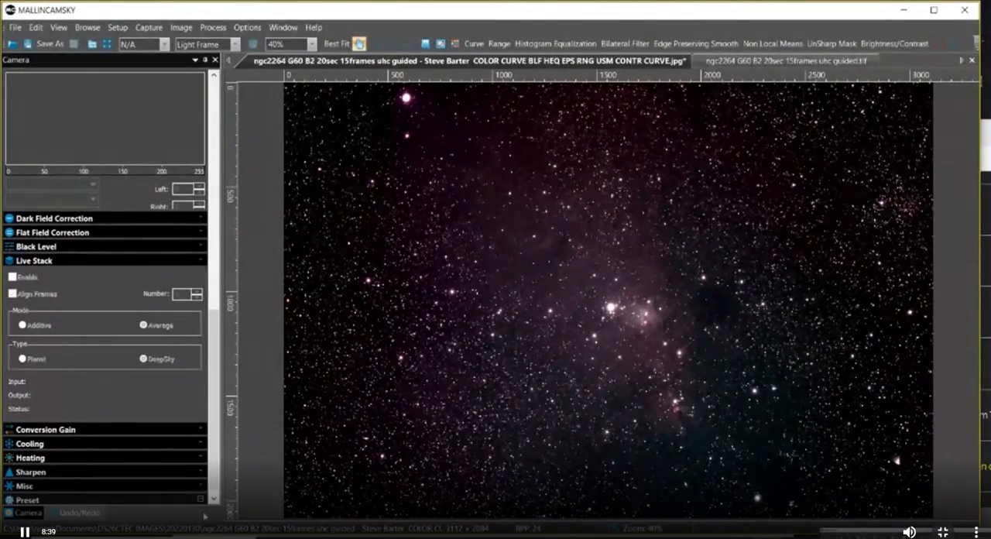
pyautogui.rightClick(205, 516)
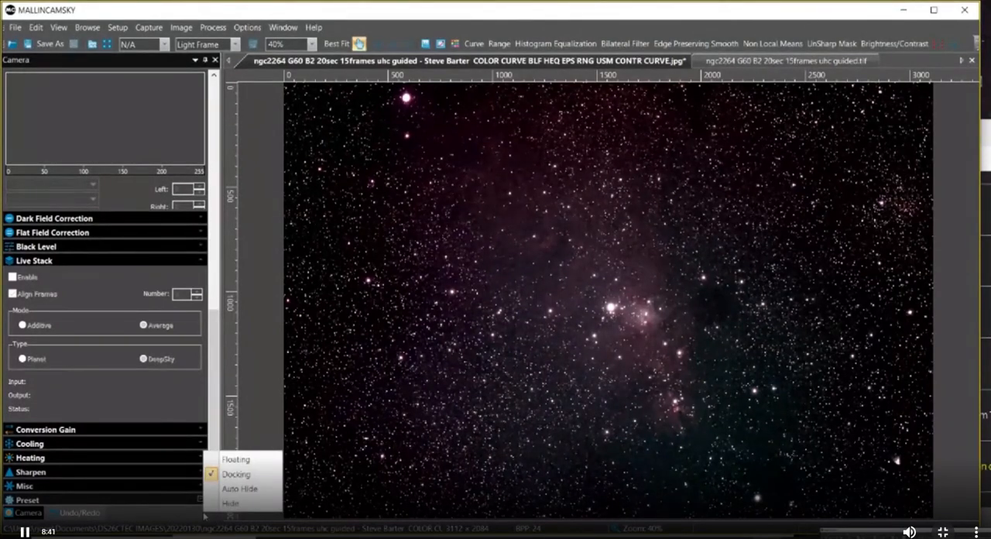
pyautogui.click(182, 516)
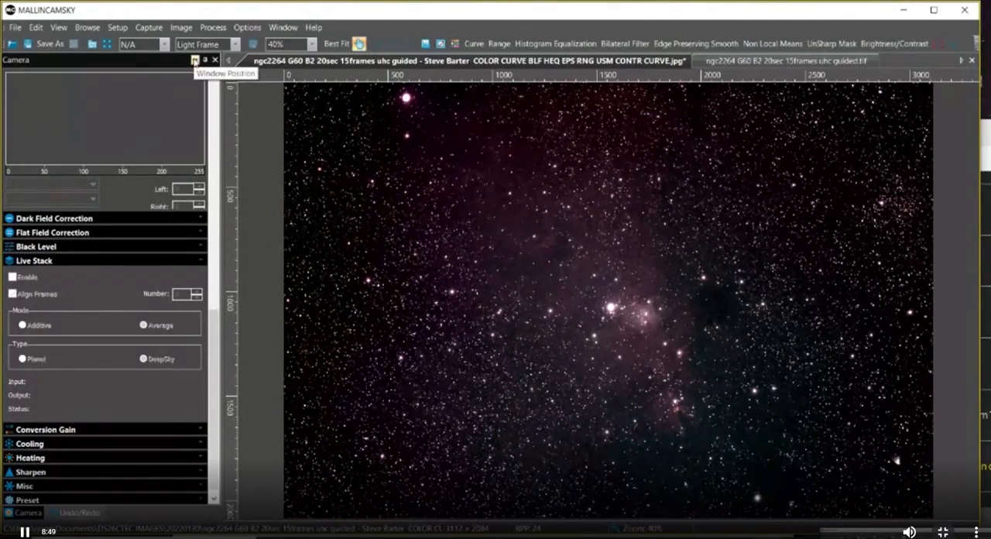
# Set the Camera sidebar to auto-hide, and pin it back in its docked position.
pyautogui.click(195, 60)
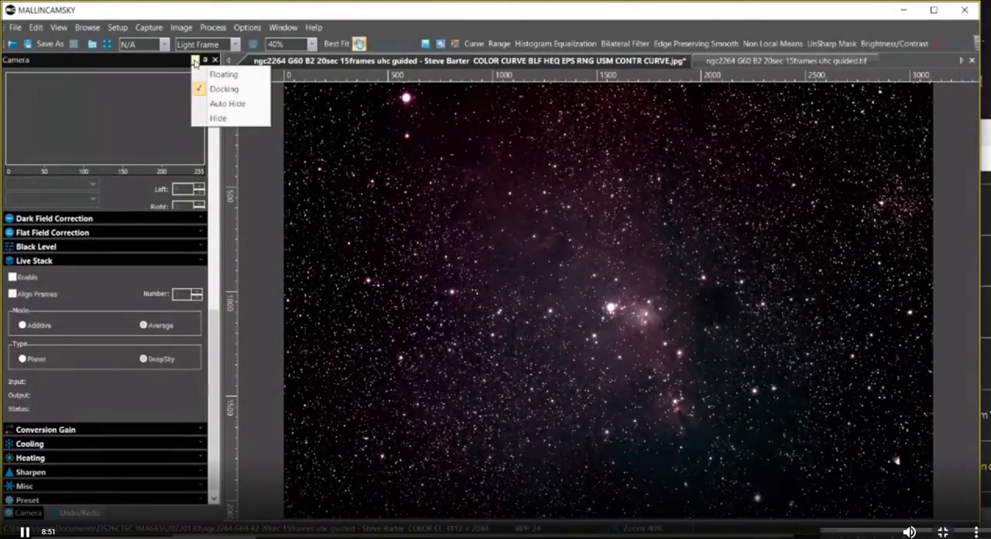
pyautogui.click(207, 61)
pyautogui.click(207, 61)
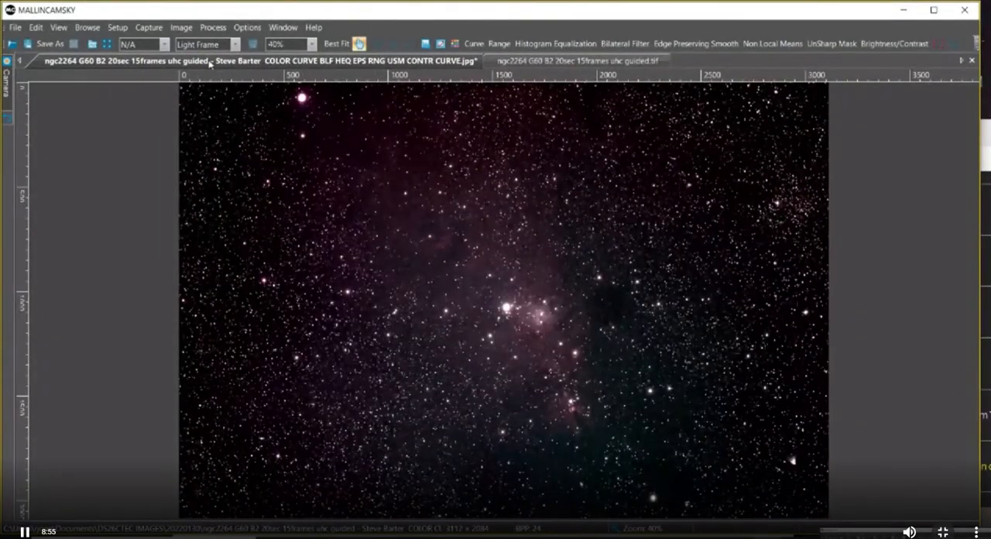
pyautogui.moveTo(6, 84)
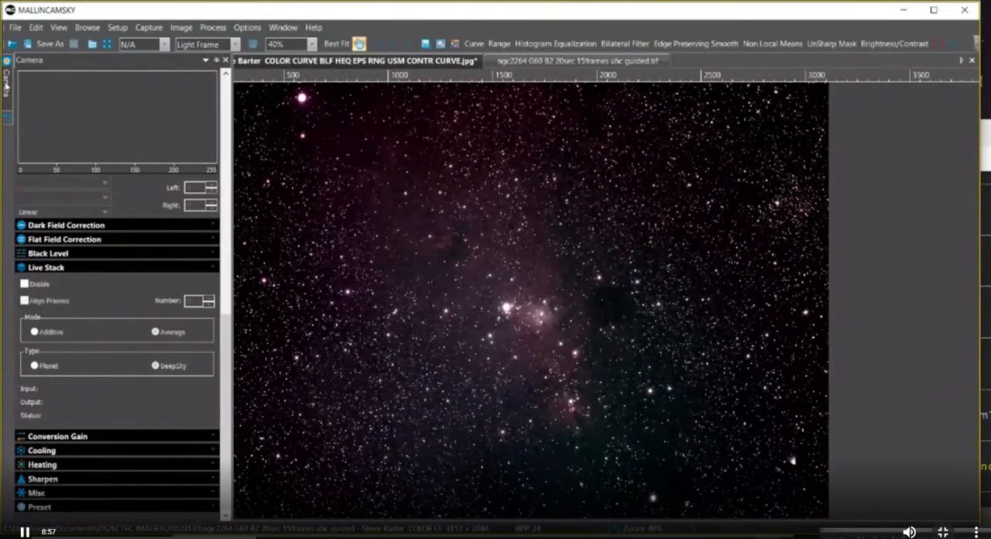
pyautogui.click(216, 59)
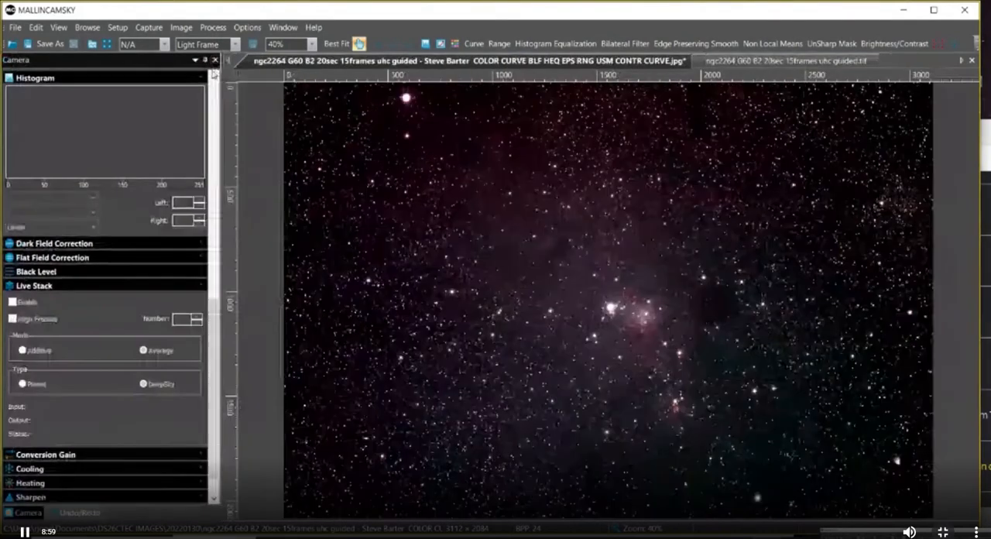
pyautogui.moveTo(215, 296); pyautogui.dragTo(217, 337)
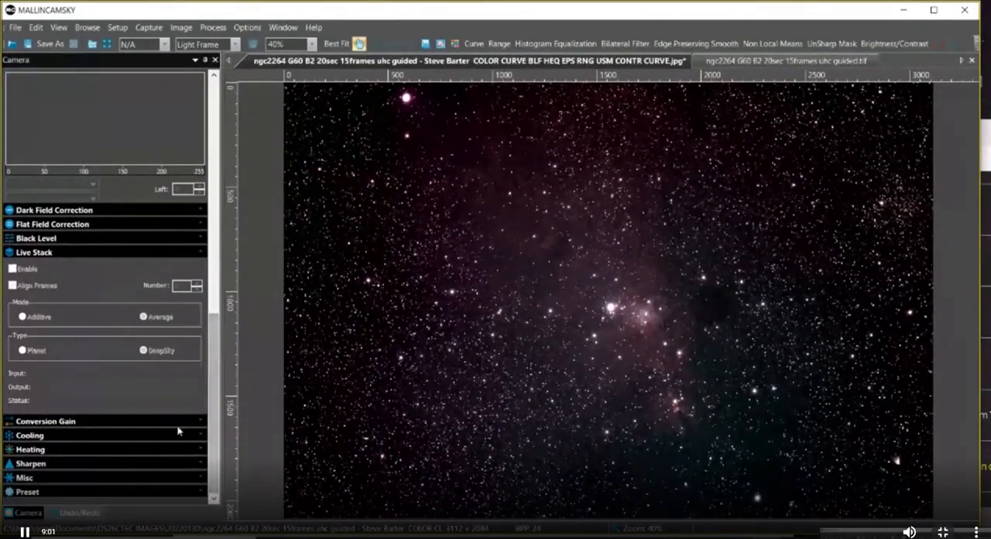
# Examine the Camera panel's docking options, and switch to the Undo/Redo panel to examine its docking options.
pyautogui.rightClick(34, 514)
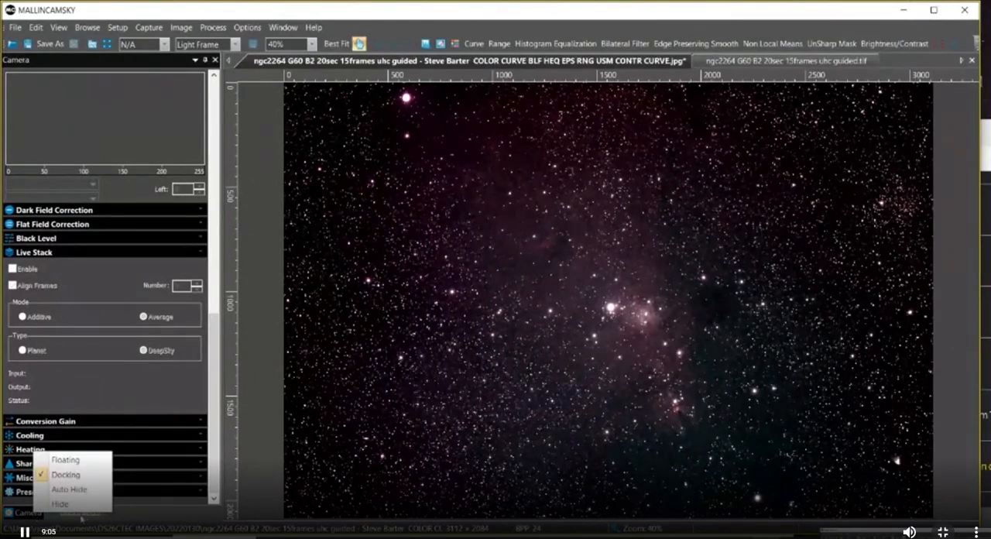
pyautogui.rightClick(82, 516)
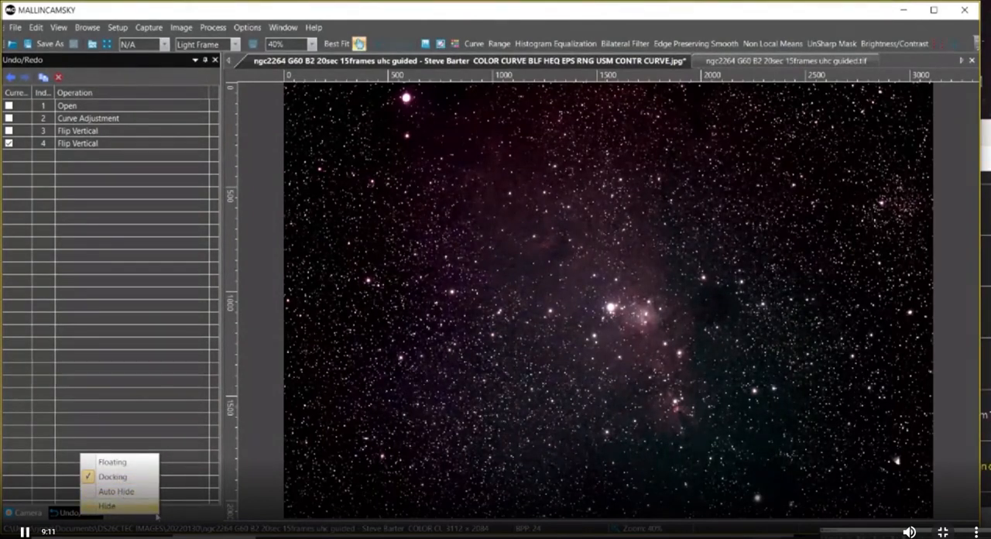
pyautogui.click(164, 519)
pyautogui.rightClick(164, 519)
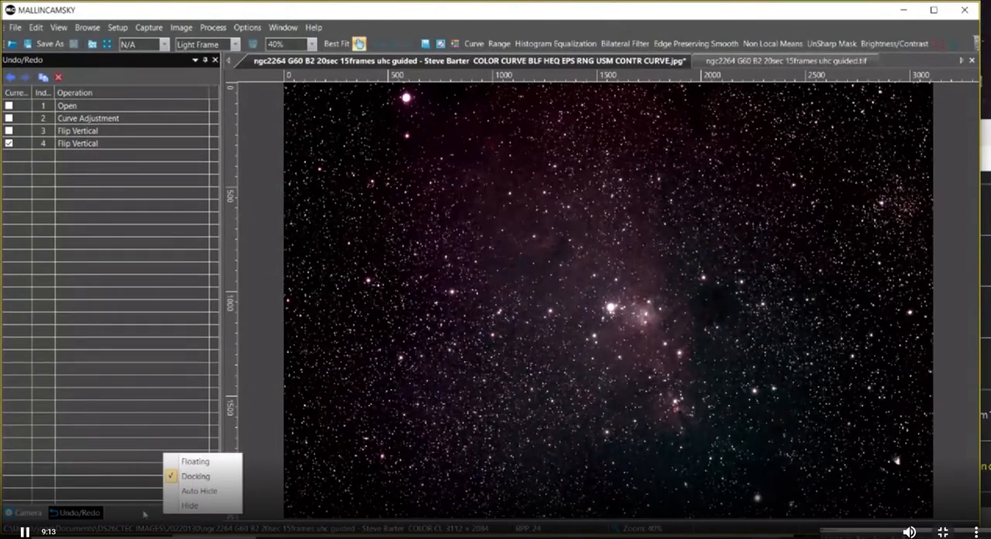
pyautogui.click(140, 513)
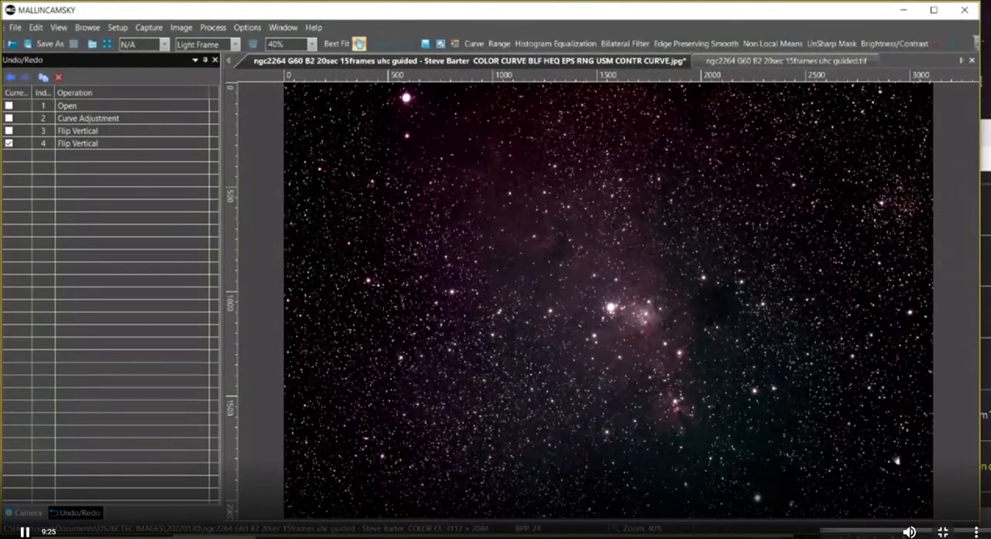
# Check the channel page chat for replies, and return to the full-screen broadcast for the Sidebar options demonstration.
pyautogui.click(986, 153)
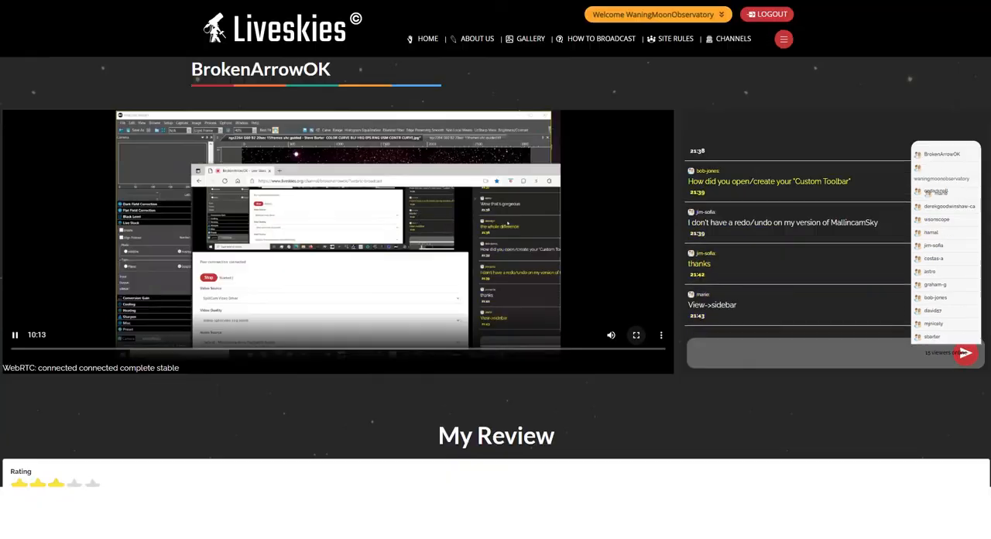
pyautogui.click(636, 335)
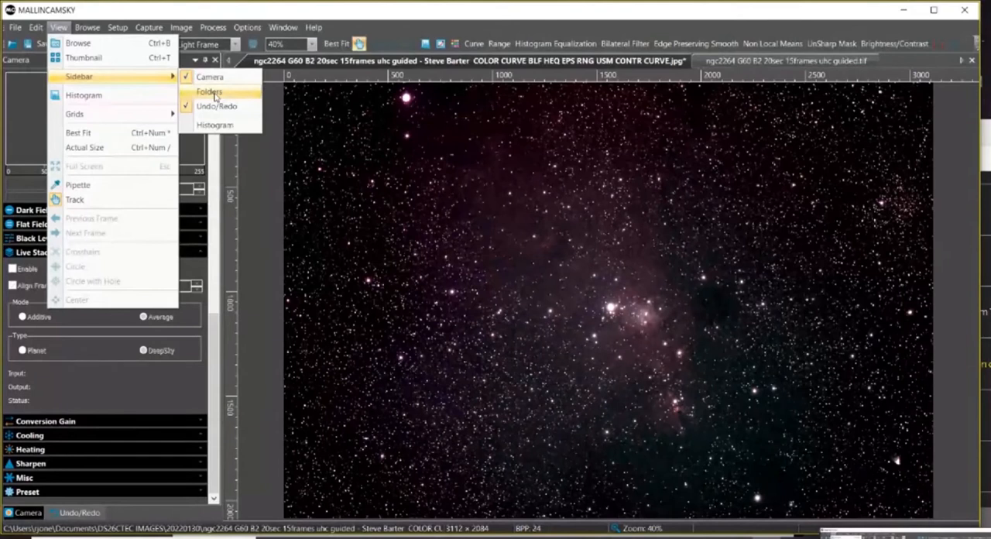
# Show the Folders panel in the sidebar, look at it alongside the Undo/Redo panel, and check its docking options.
pyautogui.click(190, 92)
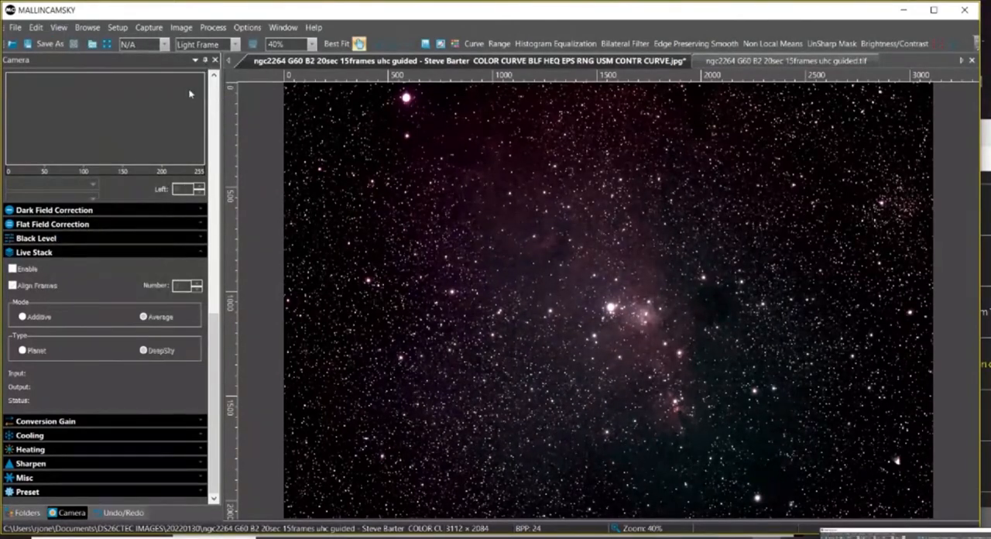
pyautogui.click(28, 513)
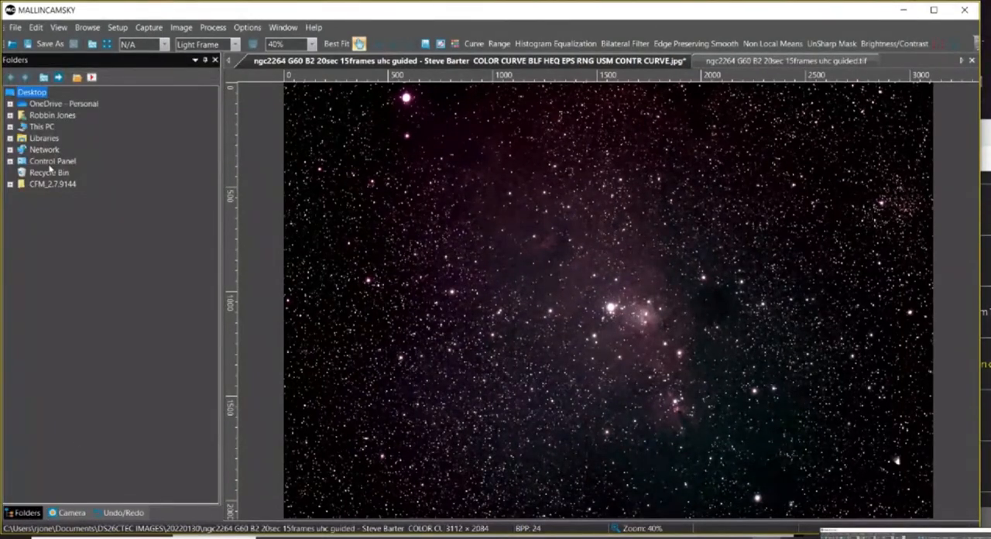
pyautogui.click(118, 513)
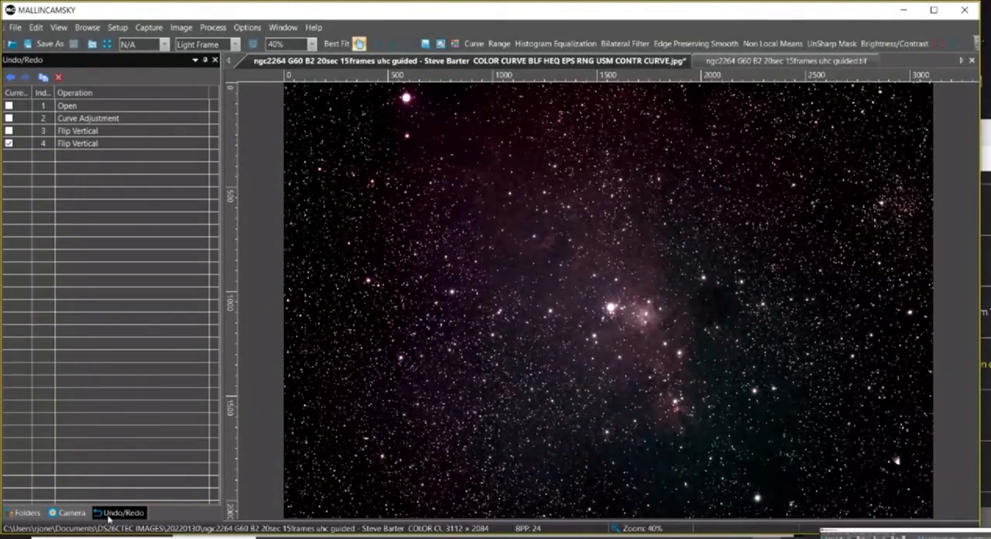
pyautogui.click(36, 517)
pyautogui.rightClick(36, 517)
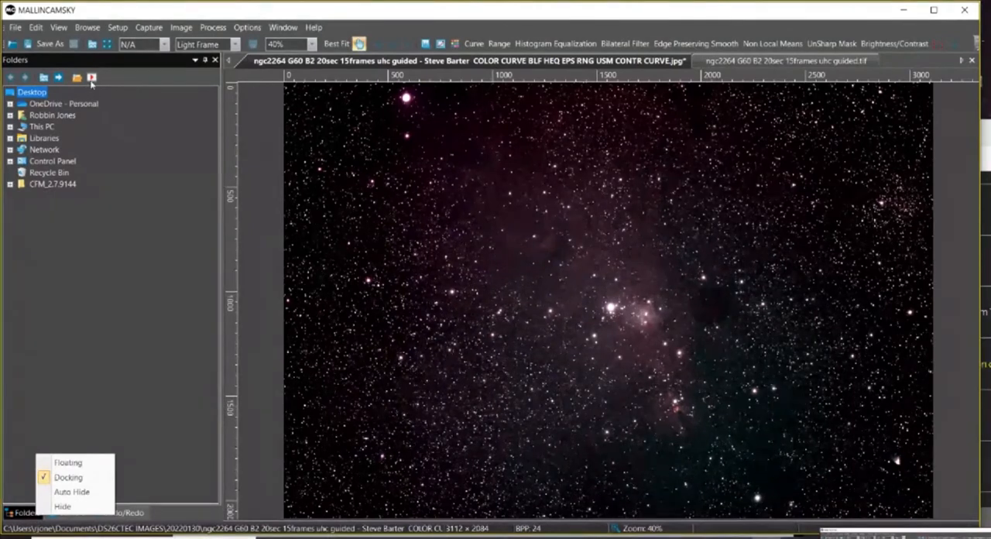
# Hide the Folders panel from the sidebar.
pyautogui.click(58, 27)
pyautogui.click(58, 27)
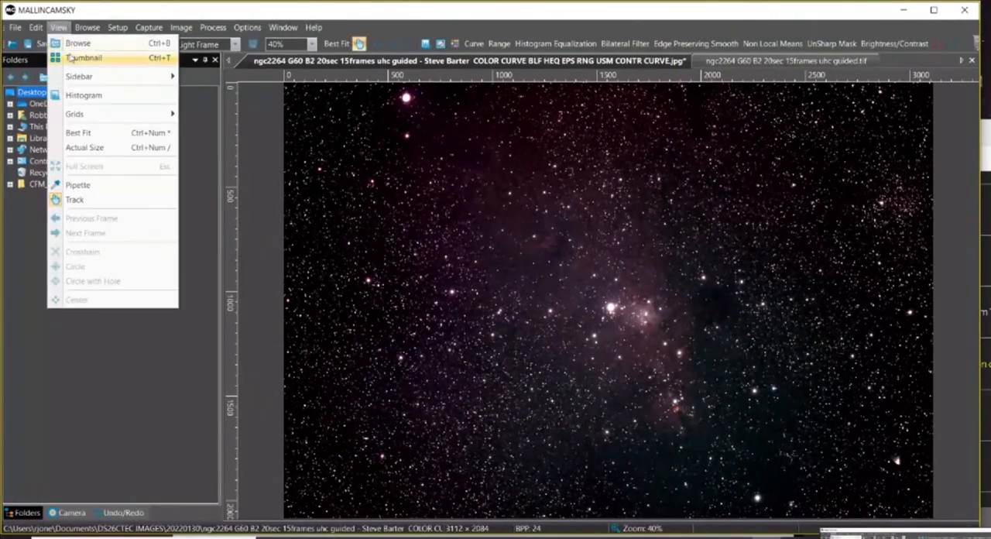
pyautogui.moveTo(80, 78)
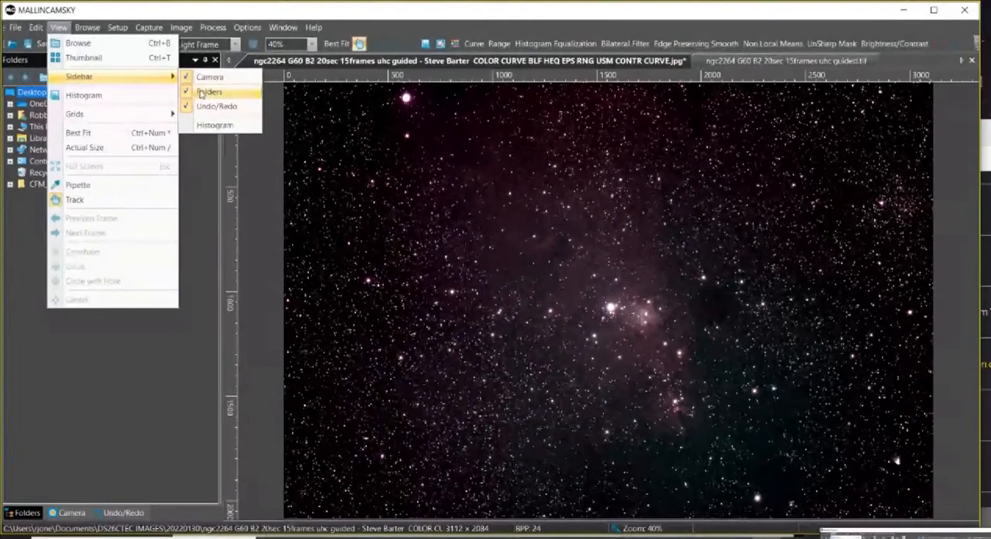
pyautogui.click(208, 91)
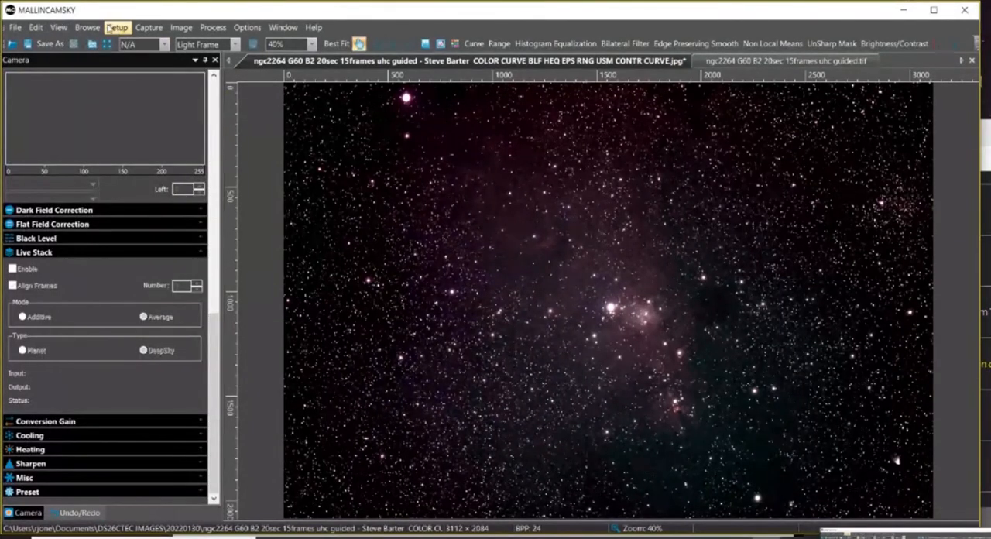
# Show the Histogram panel below the NGC 2264 image, and hide it again.
pyautogui.click(59, 28)
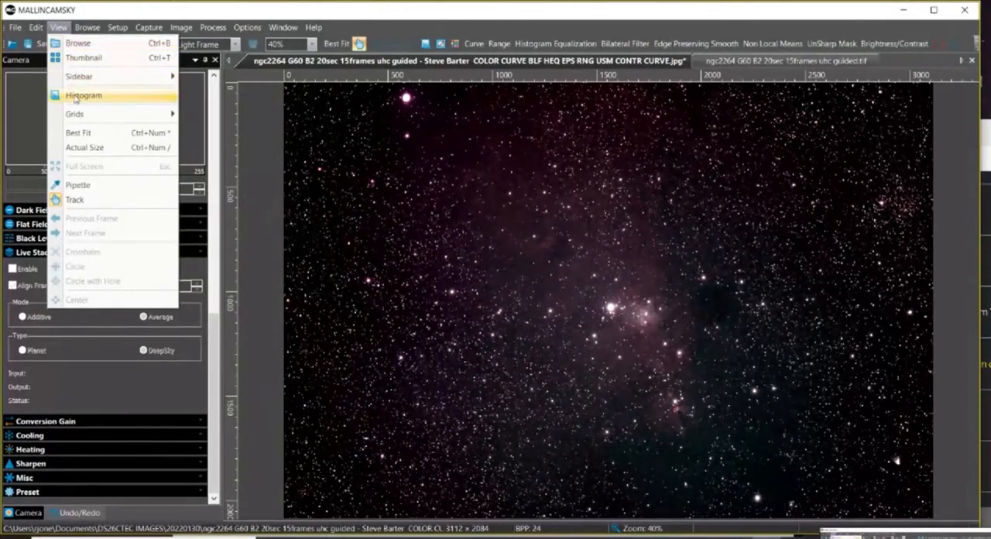
pyautogui.moveTo(85, 76)
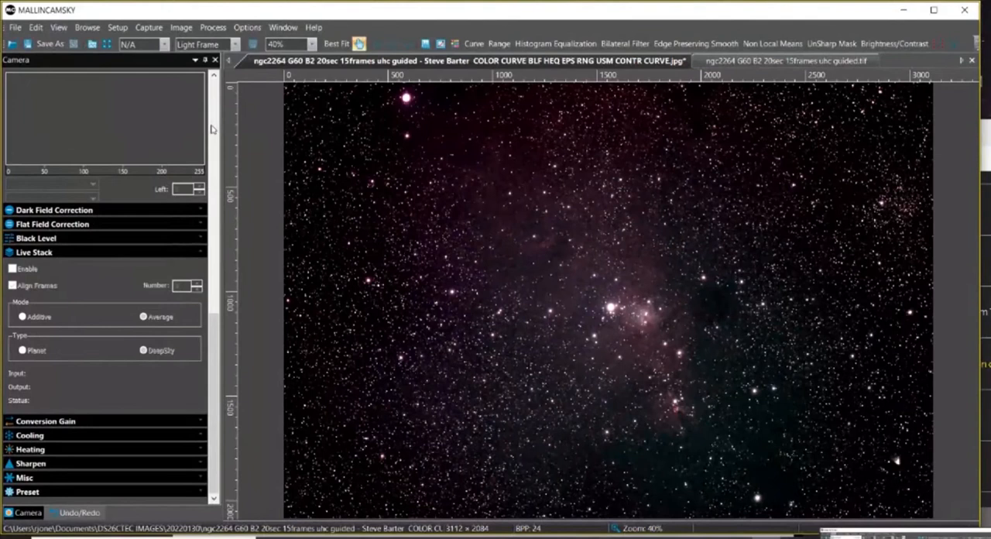
pyautogui.click(214, 125)
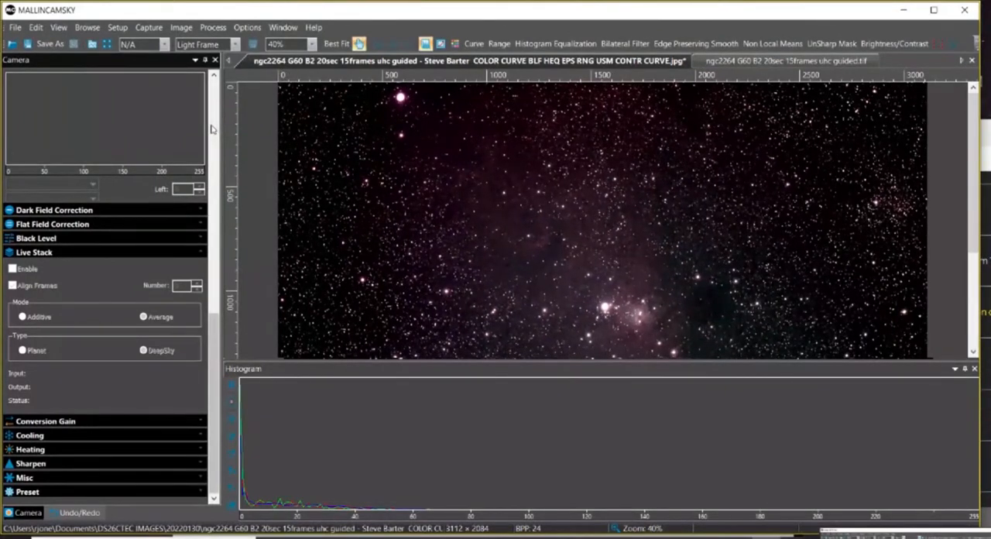
pyautogui.click(59, 27)
pyautogui.moveTo(92, 77)
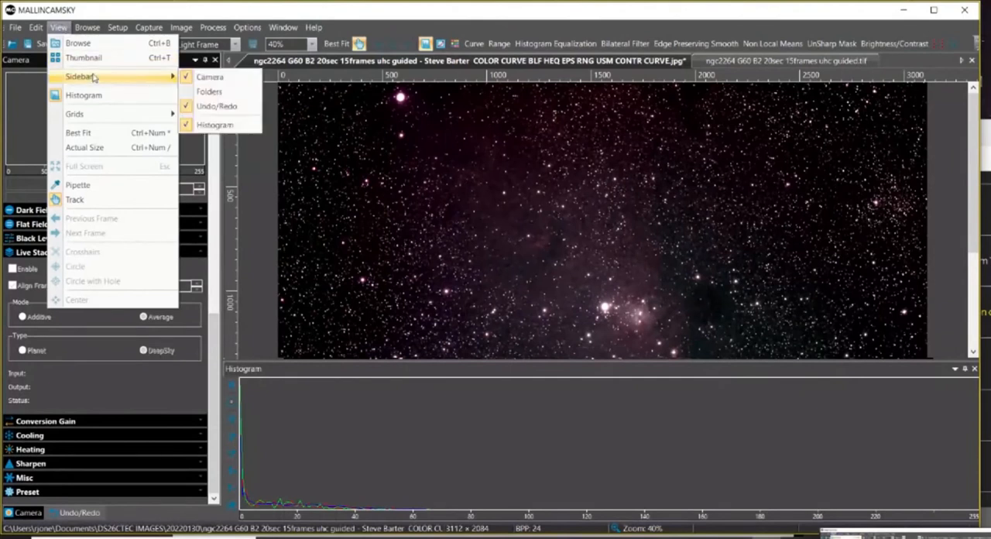
pyautogui.click(214, 125)
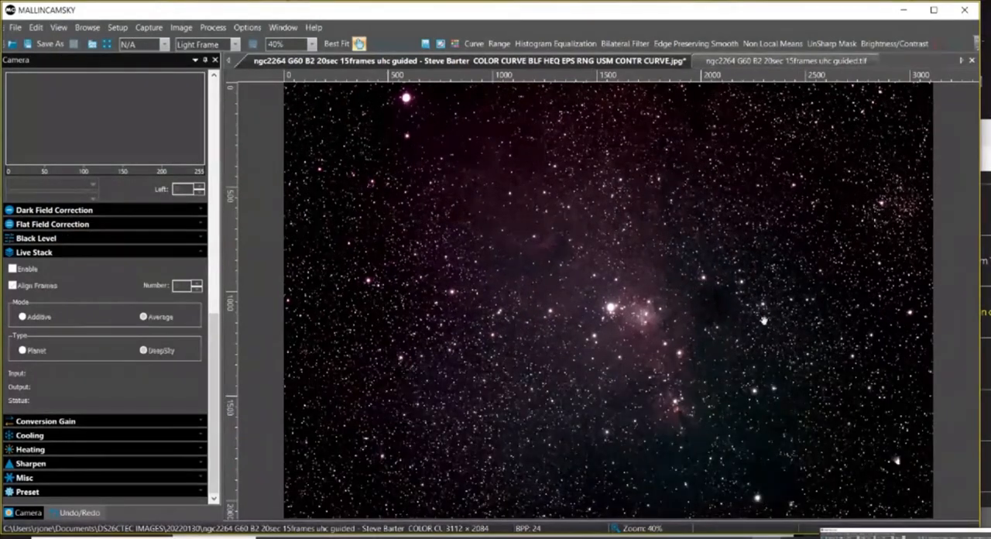
# Bring the channel's browser window forward, and exit the full-screen broadcast to reach the channel page's chat.
pyautogui.click(988, 128)
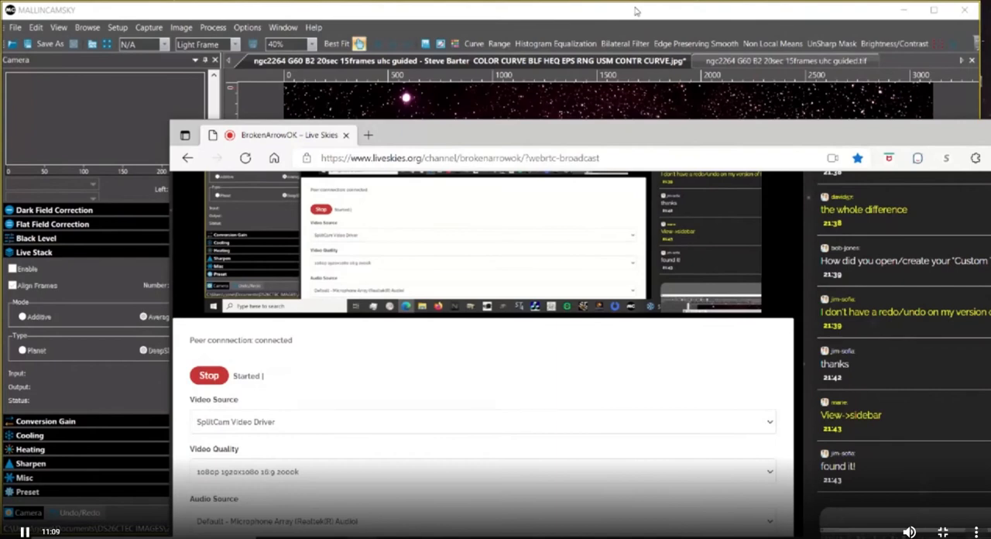
pyautogui.press('Escape')
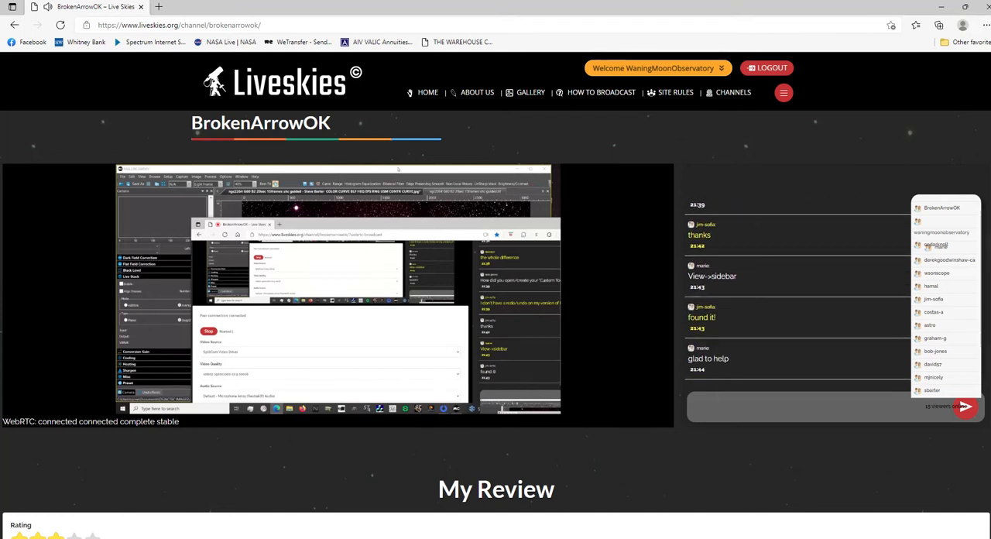
pyautogui.click(793, 407)
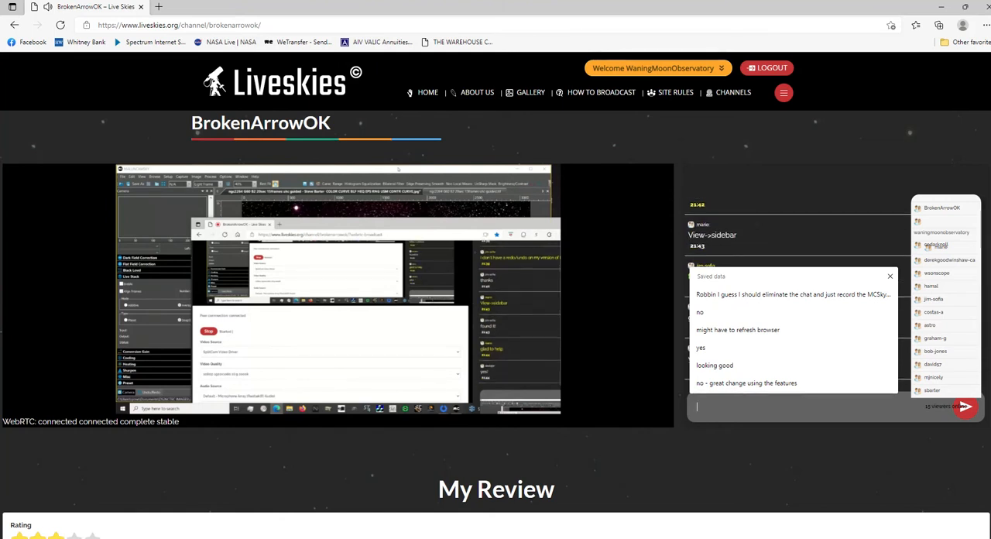
pyautogui.press('Escape')
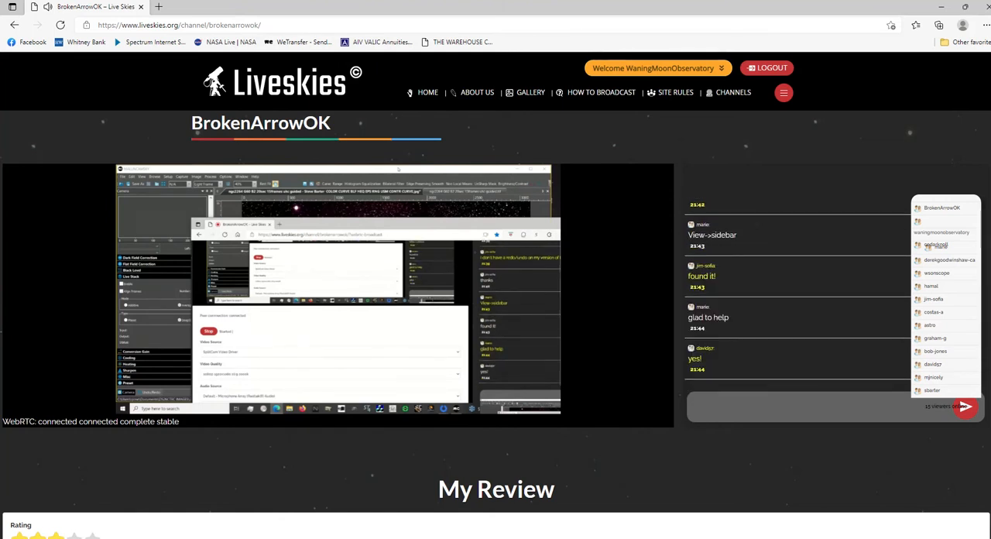
# Send the chat message "and maybe I will get a recording I can save".
pyautogui.click(698, 407)
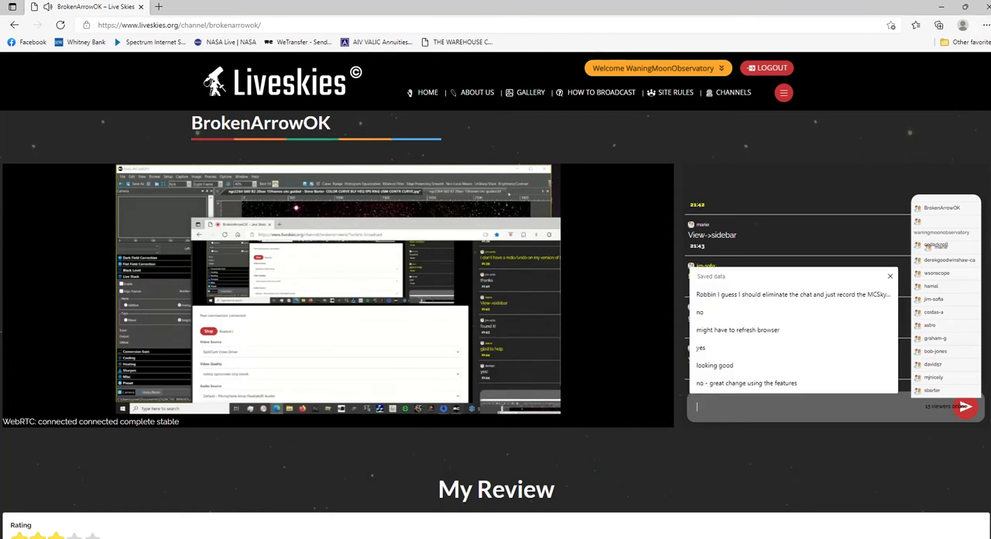
pyautogui.write('and maybe I will get t')
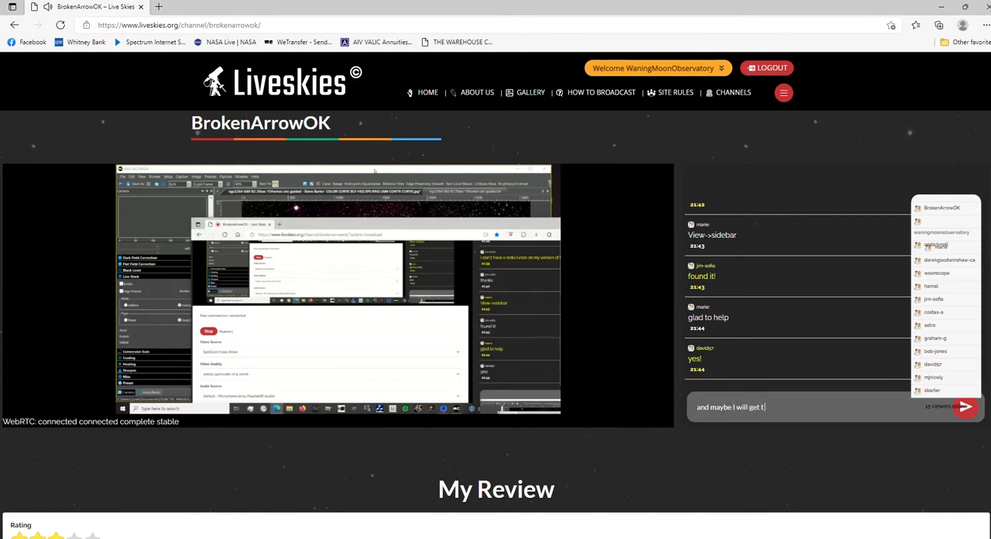
pyautogui.press('BackSpace')
pyautogui.write('a record')
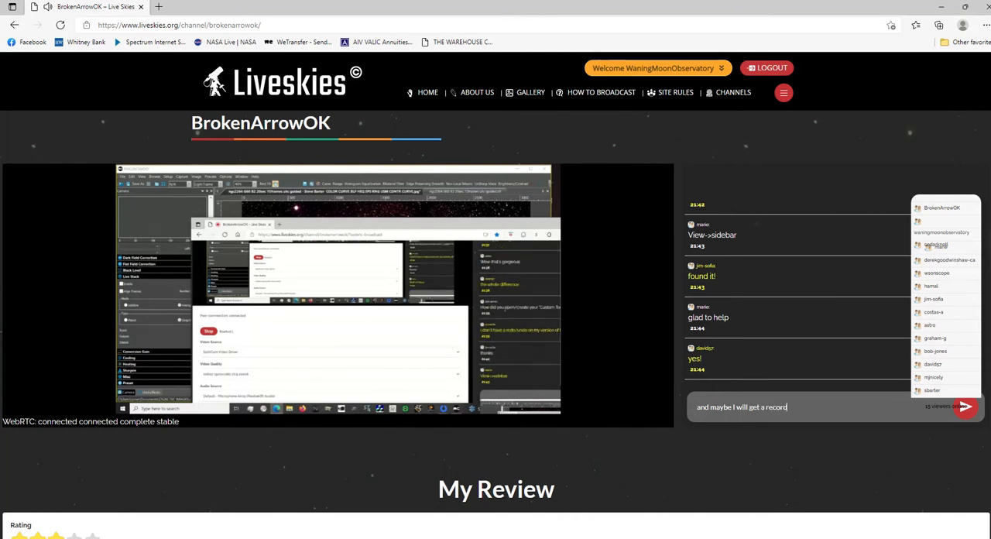
pyautogui.write('ing I can save')
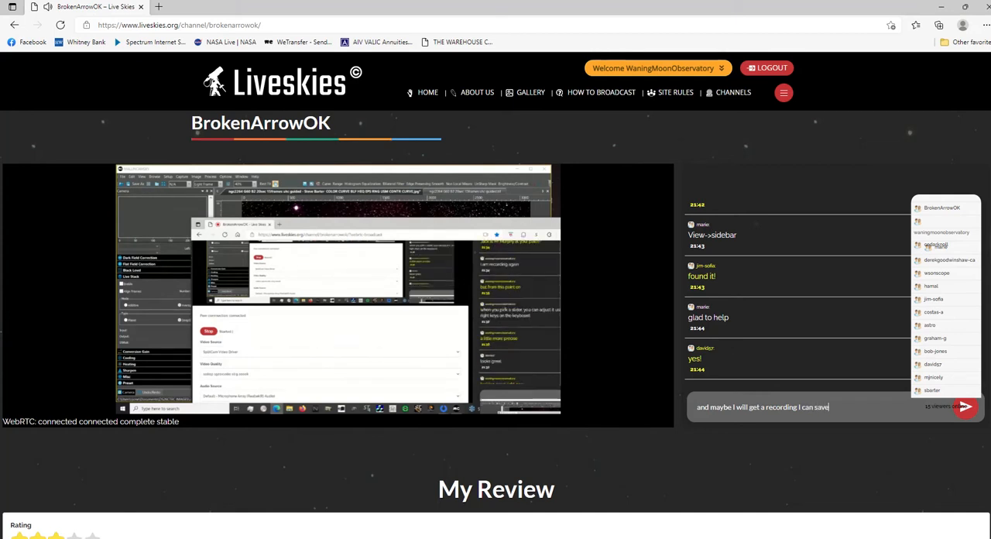
pyautogui.press('Return')
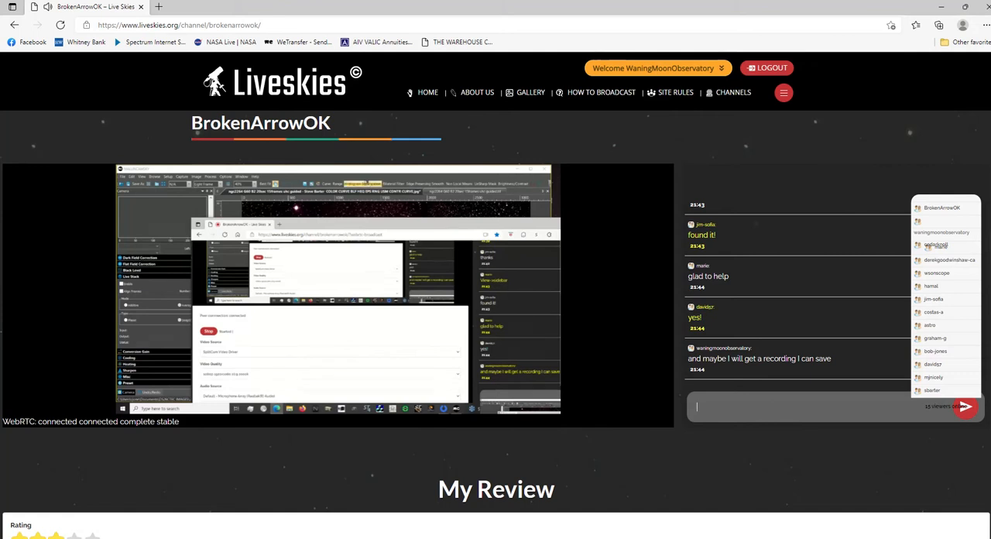
# Send the chat message "the computer only crashes when I am doing something important".
pyautogui.write('puter only crashes whe')
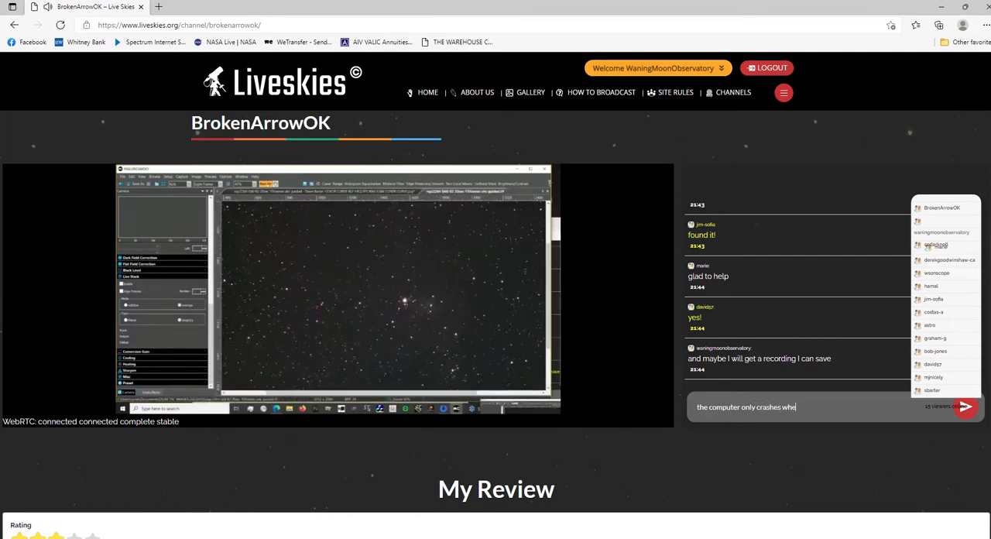
pyautogui.write('n')
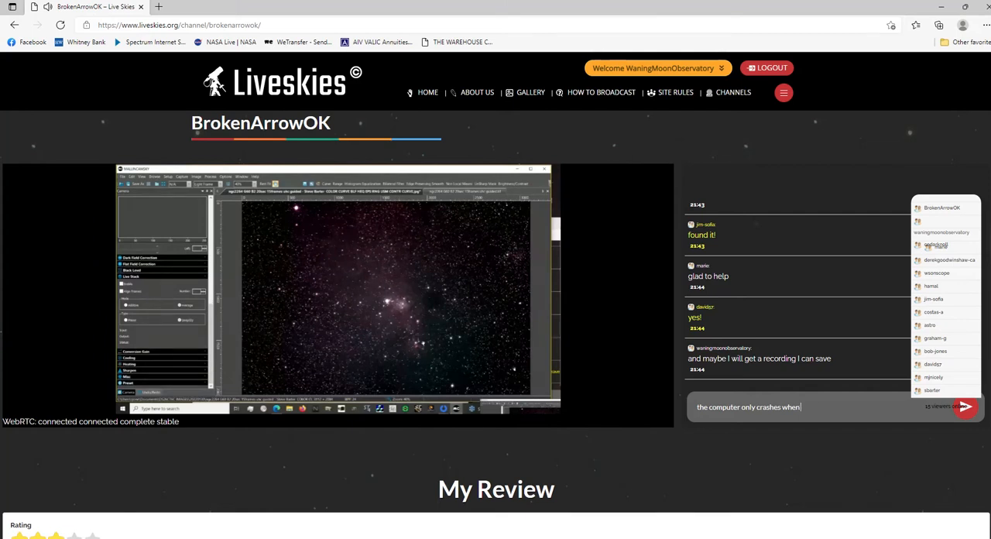
pyautogui.write('am')
pyautogui.press('BackSpace')
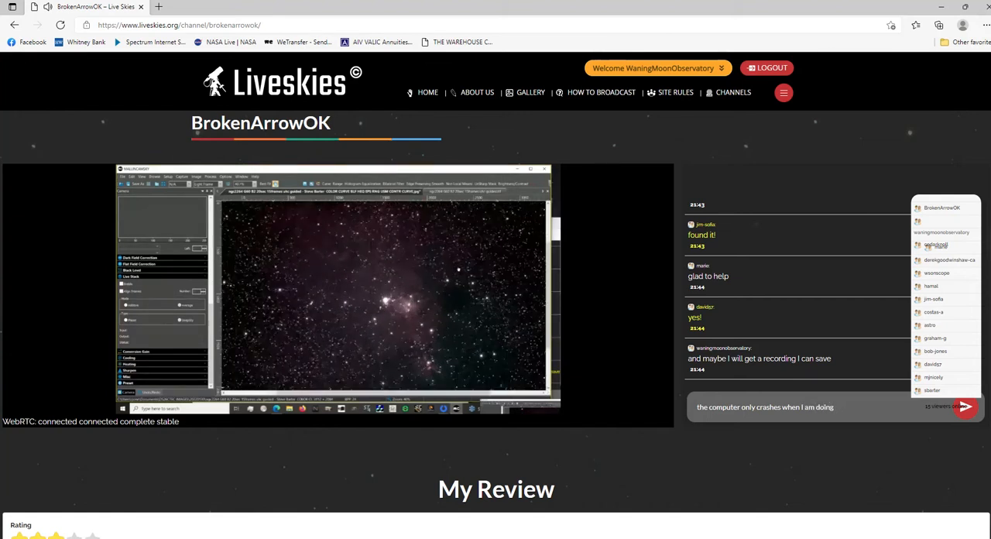
pyautogui.write('someting')
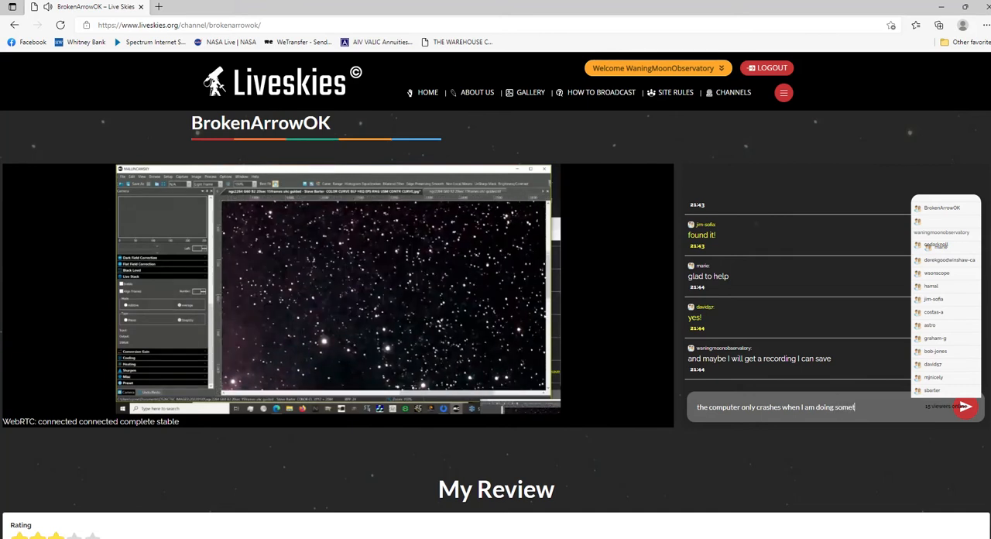
pyautogui.press('BackSpace')
pyautogui.press('BackSpace')
pyautogui.press('BackSpace')
pyautogui.write('hi')
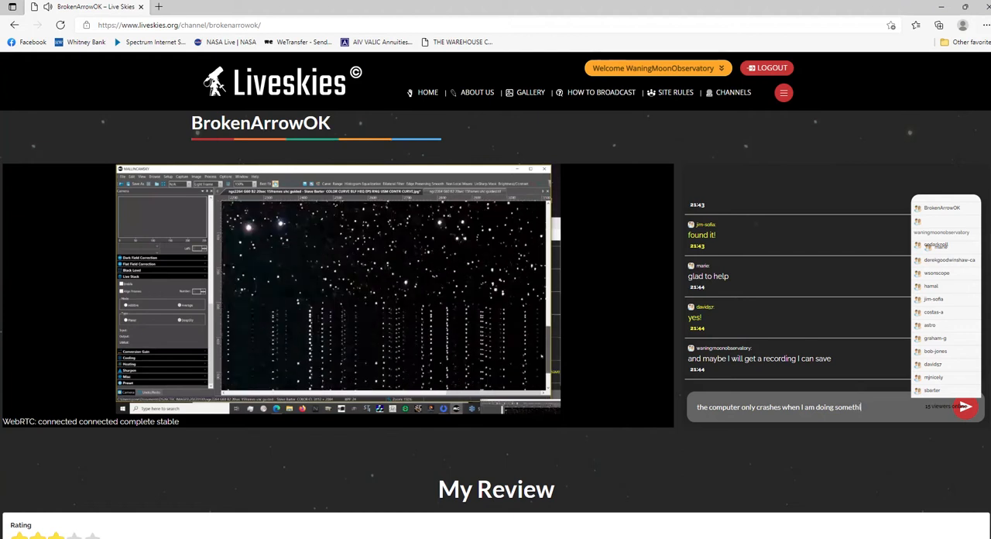
pyautogui.write('ng important')
pyautogui.press('Return')
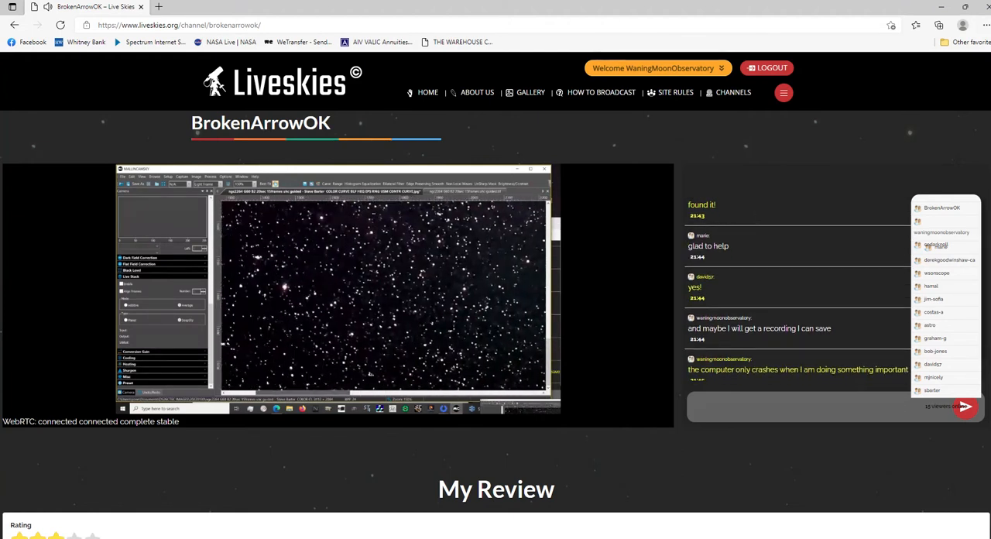
# Send the follow-up chat message "not when reading emails".
pyautogui.write('not when')
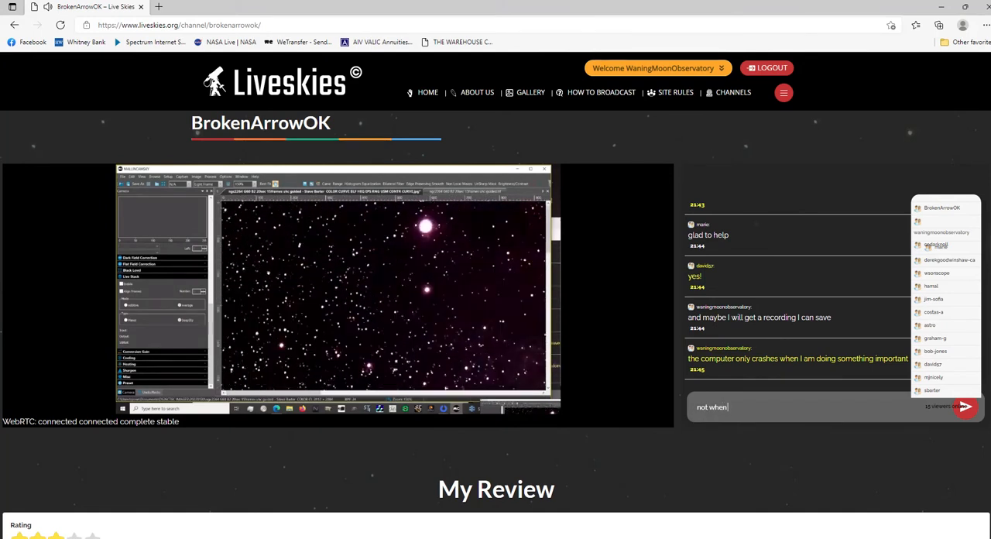
pyautogui.write(' reading')
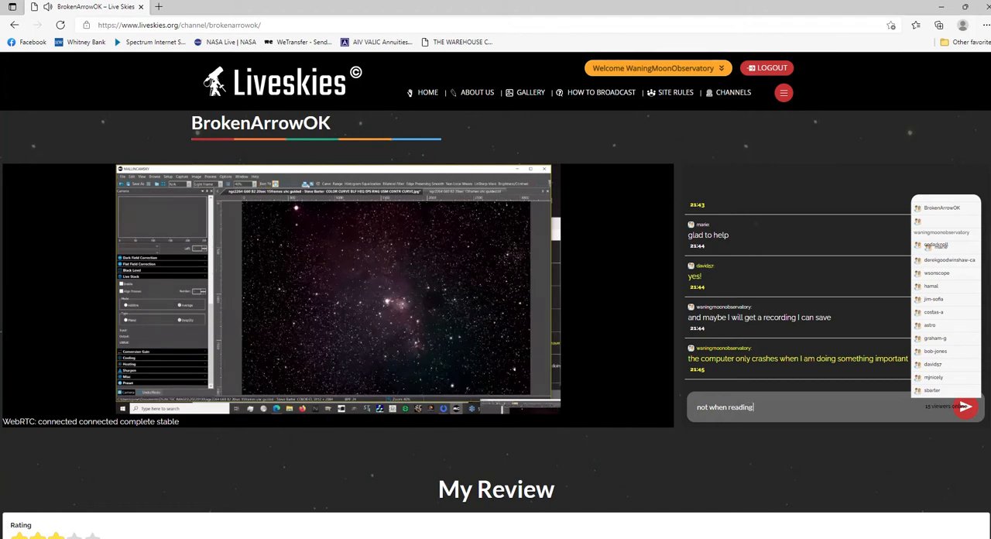
pyautogui.write(' emails')
pyautogui.press('Return')
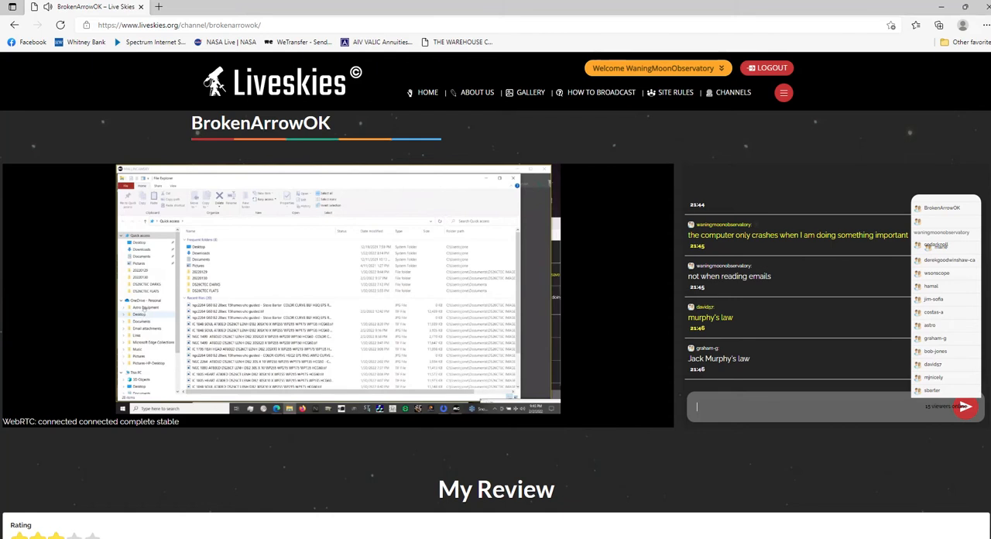
# Reply "no kidding" in the chat, addressing the two members who mentioned Murphy's law by their first names.
pyautogui.write('no')
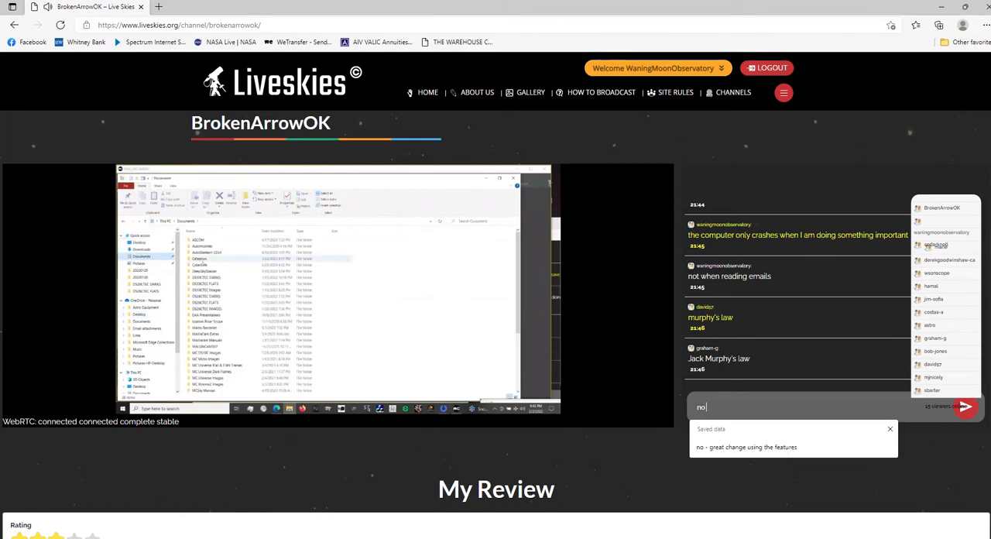
pyautogui.write(' kidding ')
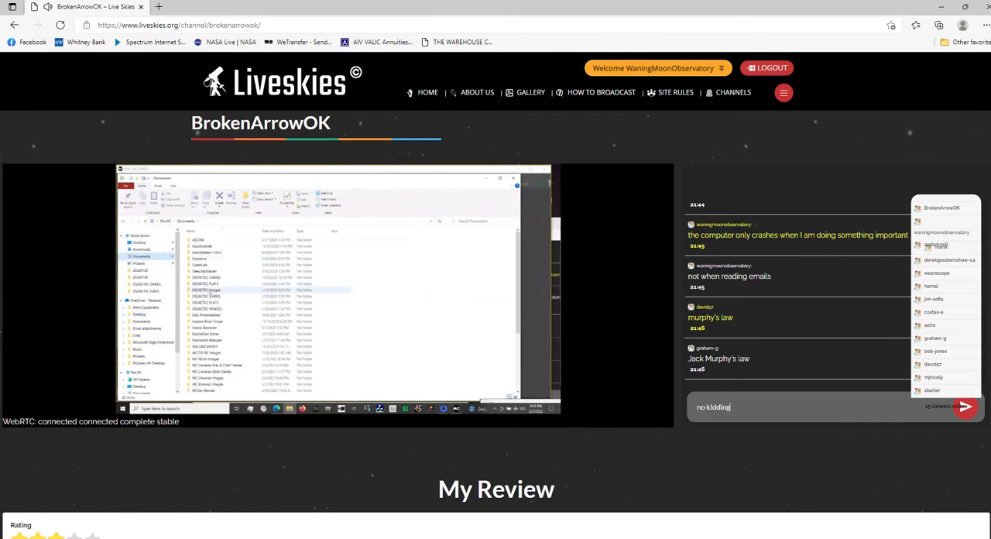
pyautogui.write('David a')
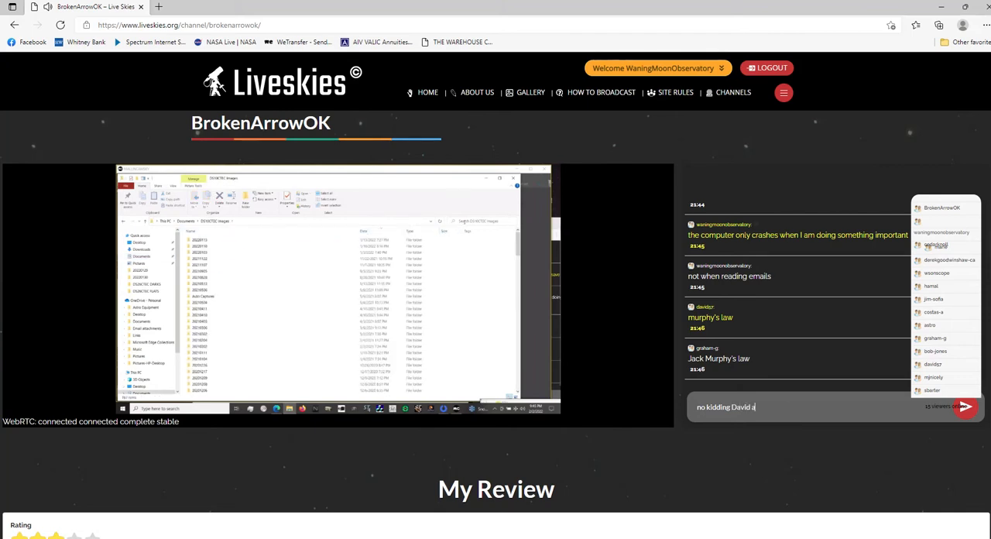
pyautogui.write('nd Graham')
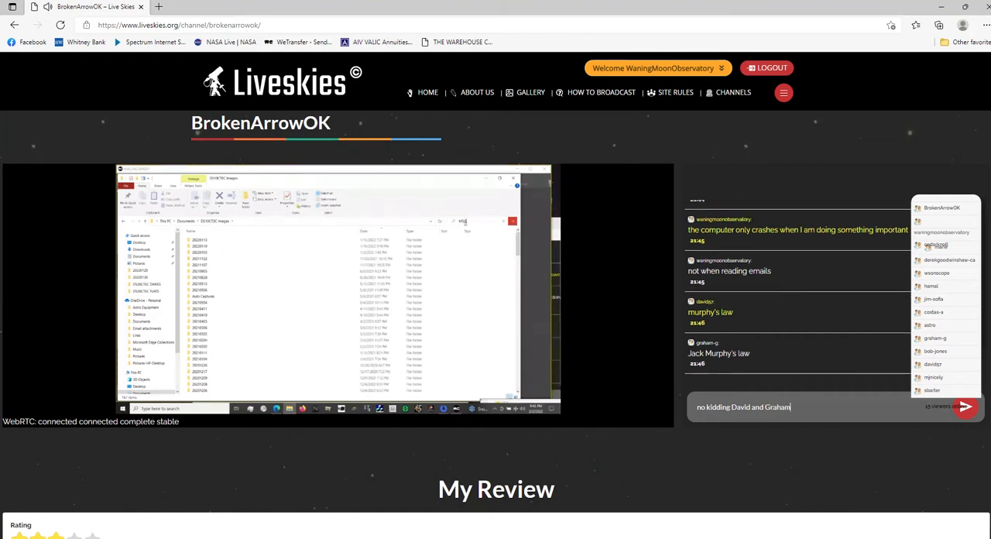
pyautogui.press('Return')
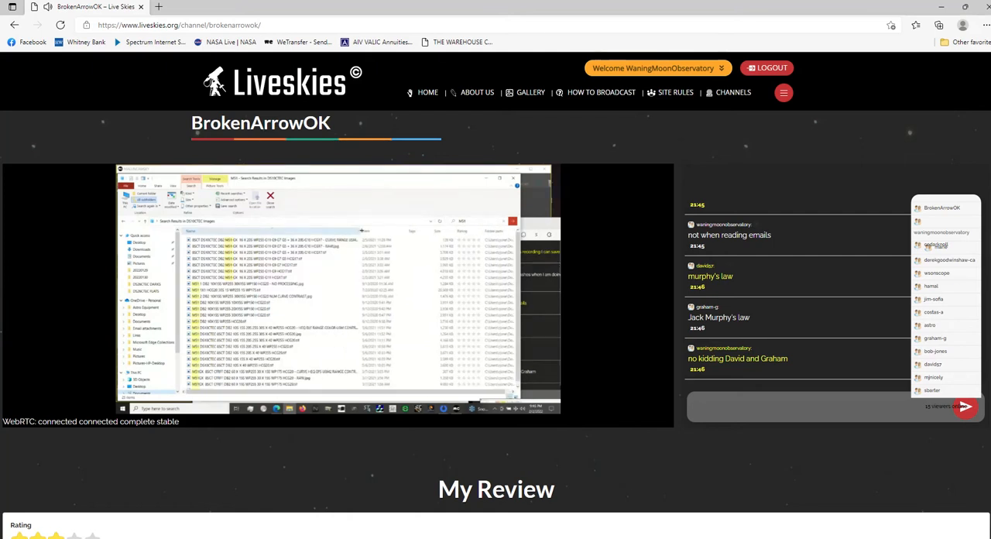
# Enlarge the broadcast view, dismiss the M51 file search results and bring MallincamSky to the front.
pyautogui.click(636, 388)
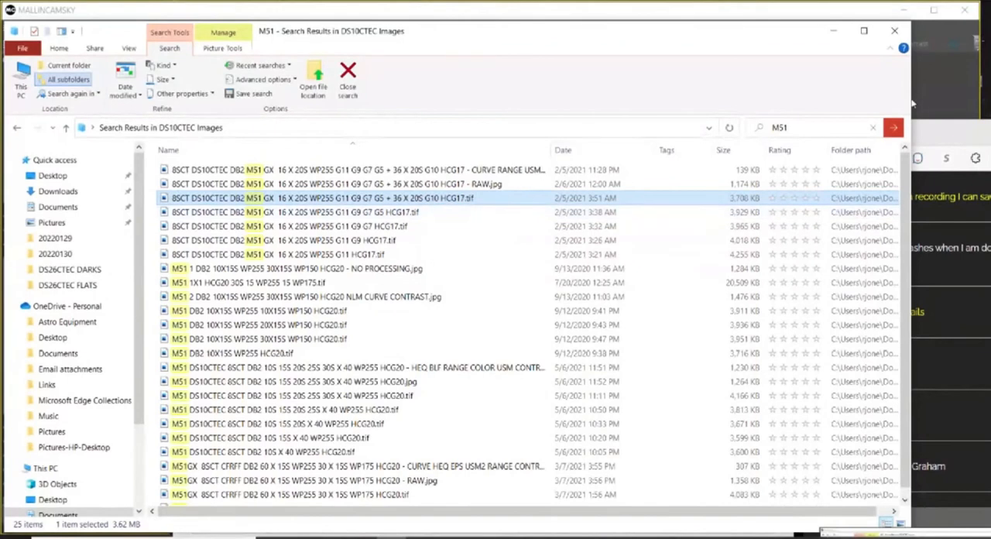
pyautogui.click(895, 31)
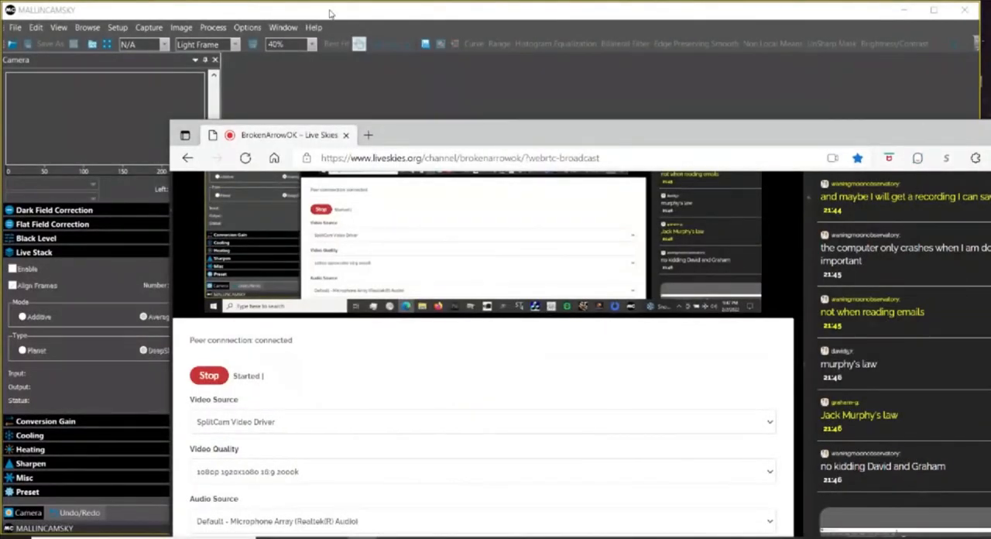
pyautogui.click(329, 13)
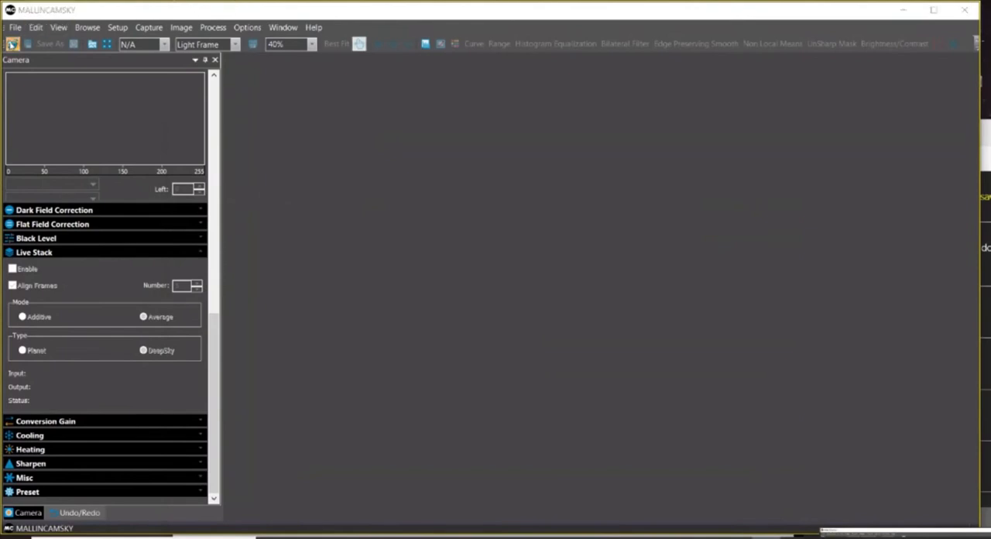
# Start opening an image file and browse from the 20220130 folder to DS10CTEC Images under Documents.
pyautogui.hotkey('ctrl', 'o')
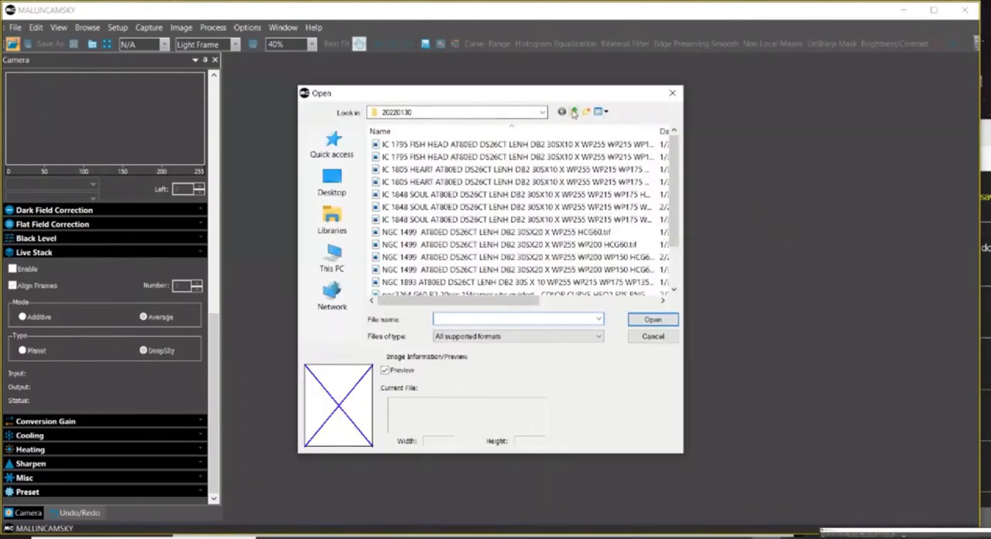
pyautogui.click(574, 113)
pyautogui.click(575, 113)
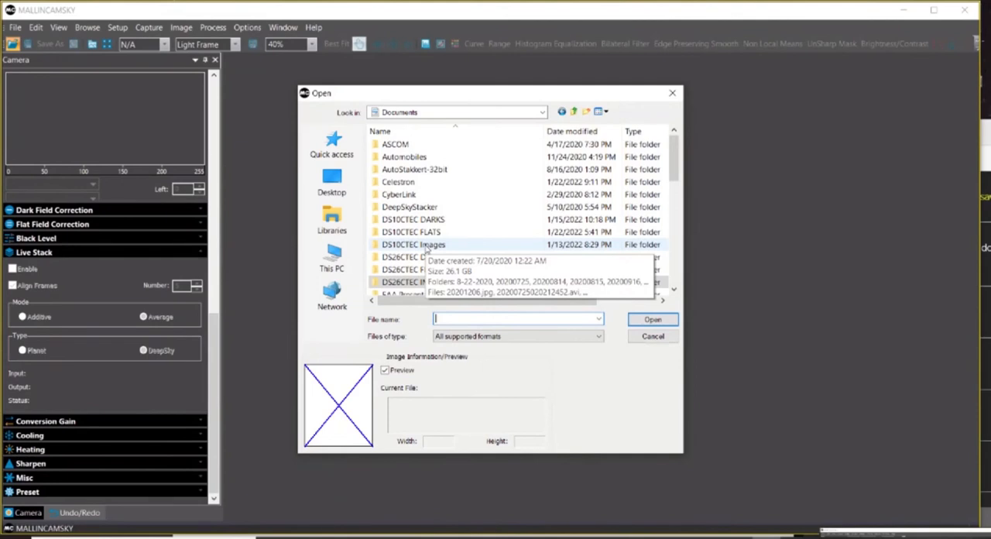
pyautogui.doubleClick(426, 246)
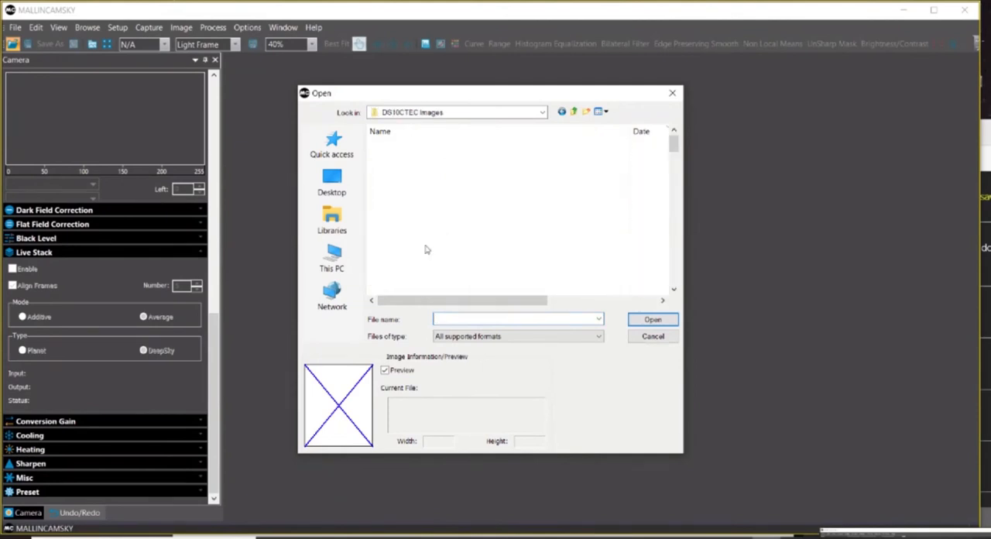
# Sort the DS10CTEC Images folders by date, oldest first, and narrow the Name column to expose the full dates.
pyautogui.click(391, 131)
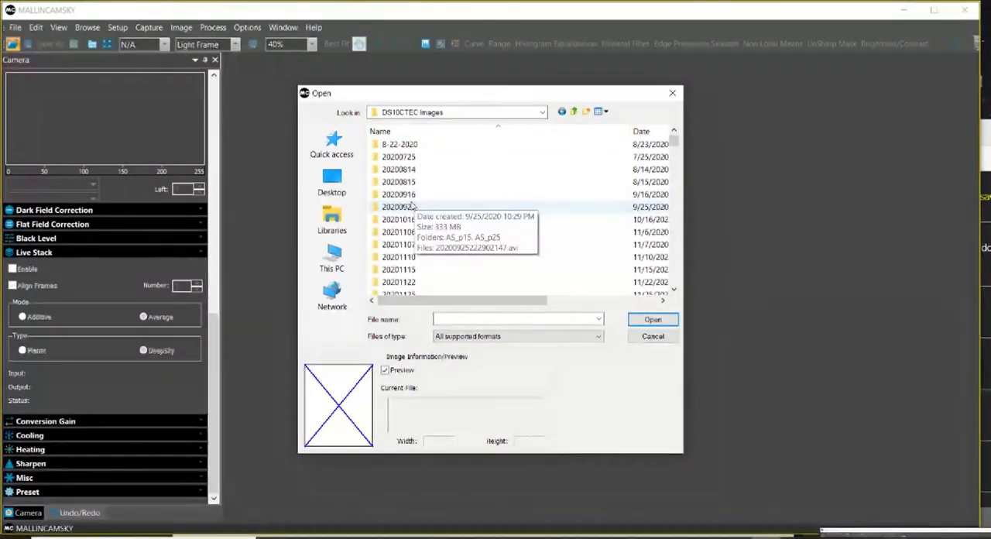
pyautogui.scroll(-2, 410, 244)
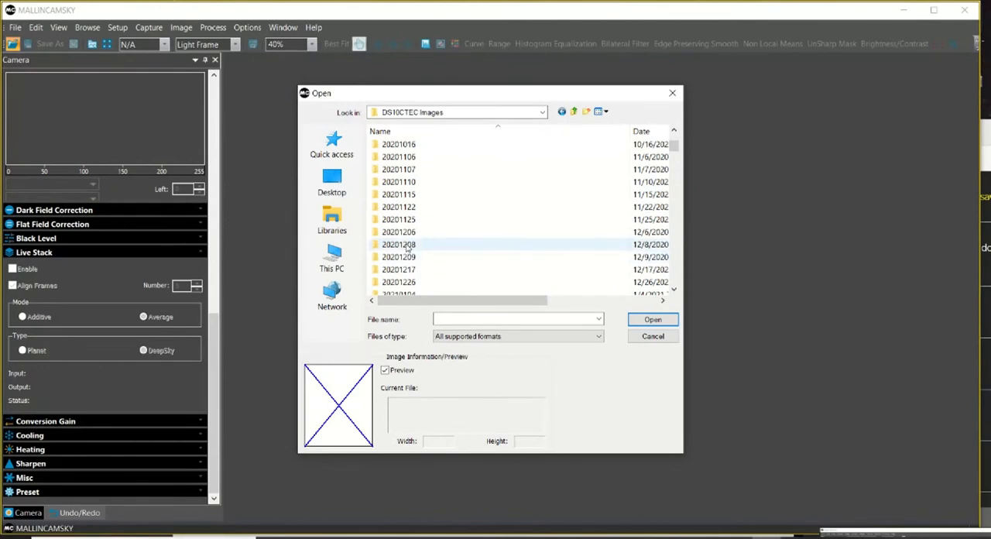
pyautogui.scroll(2, 405, 223)
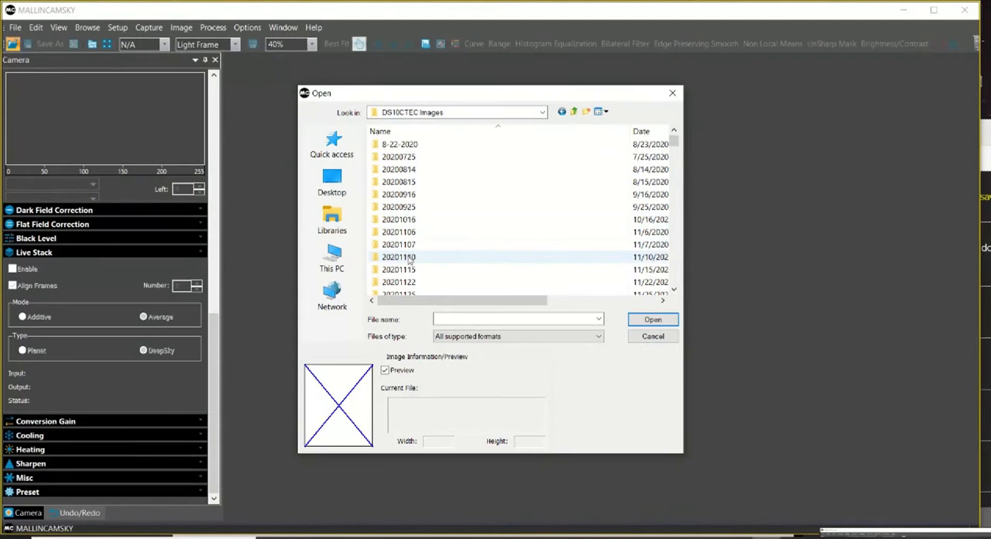
pyautogui.scroll(-2, 407, 271)
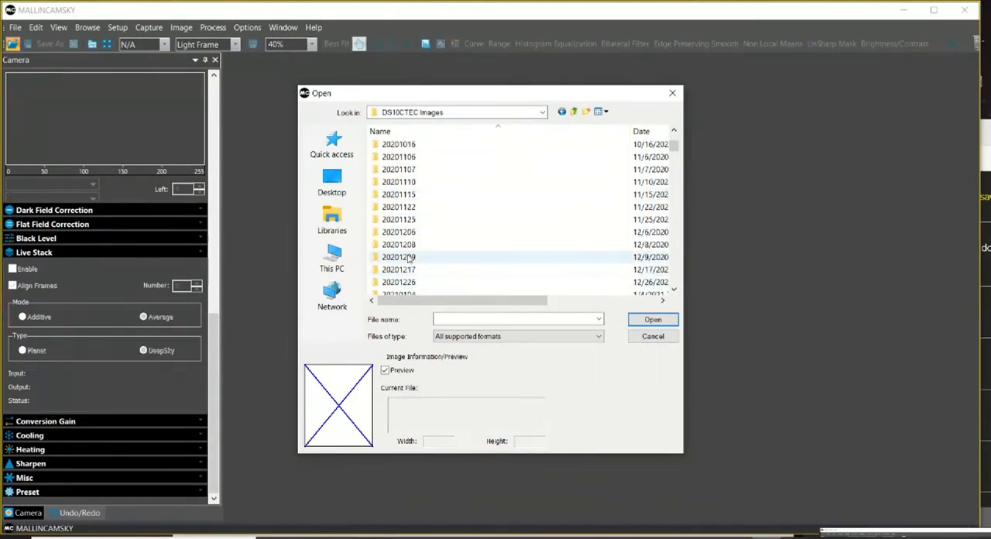
pyautogui.scroll(-3, 410, 263)
pyautogui.scroll(-2, 408, 260)
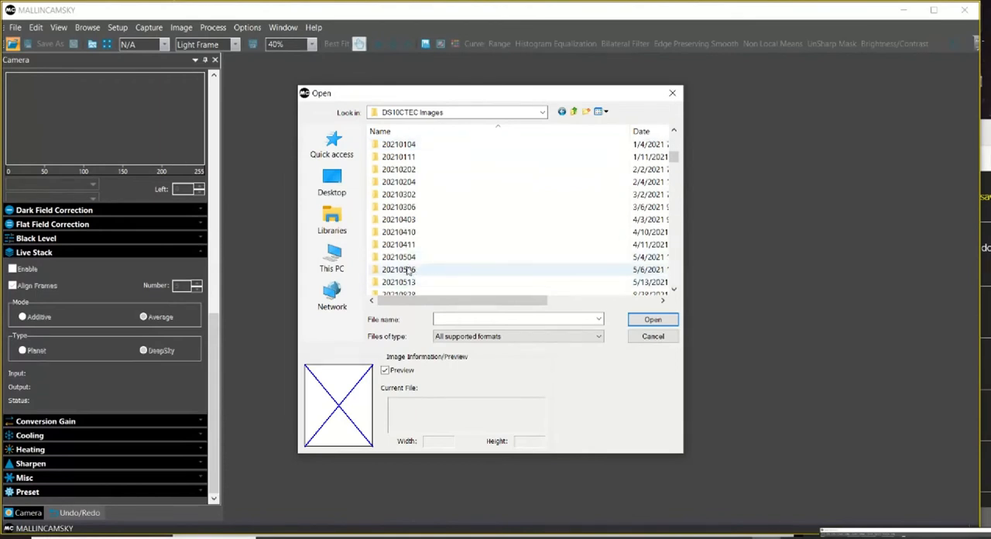
pyautogui.scroll(-3, 408, 261)
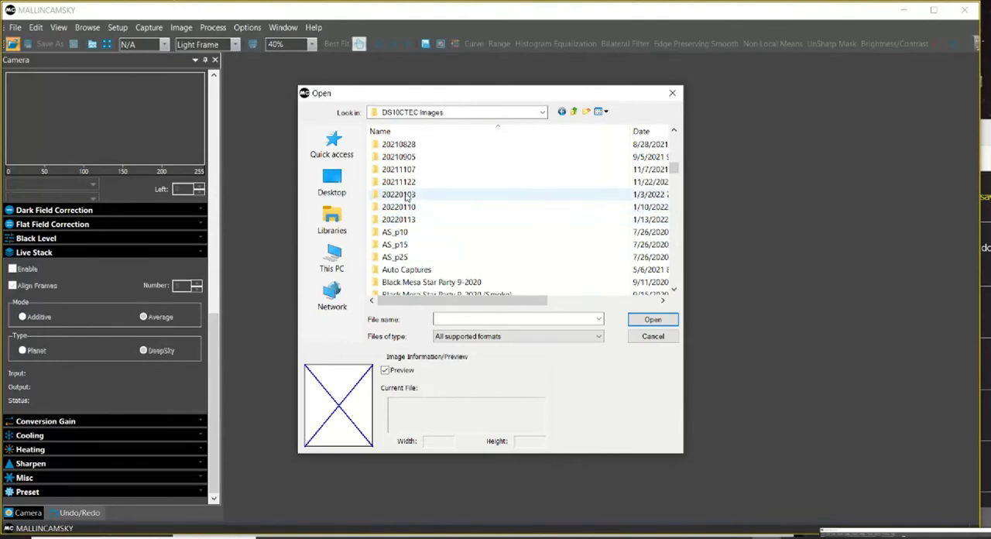
pyautogui.click(640, 133)
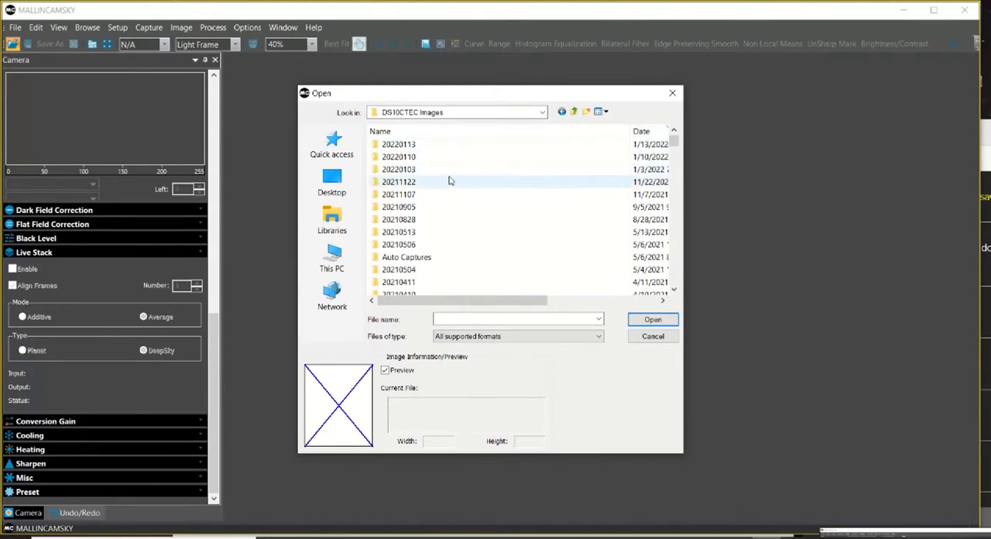
pyautogui.moveTo(631, 130); pyautogui.dragTo(536, 131)
pyautogui.click(589, 134)
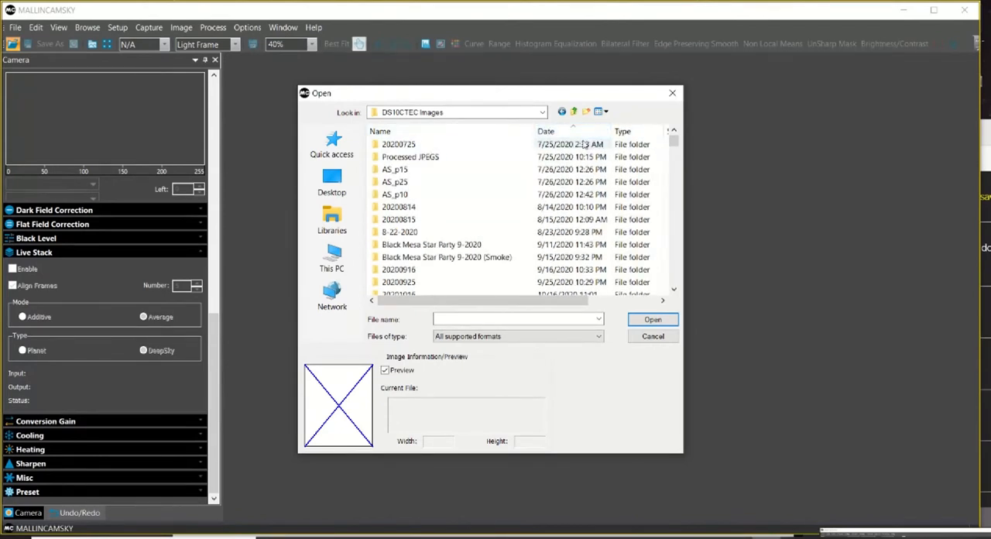
# Find the 20210204 folder dated 2/4/2021 in the list and open it.
pyautogui.scroll(-2, 578, 198)
pyautogui.scroll(-4, 577, 205)
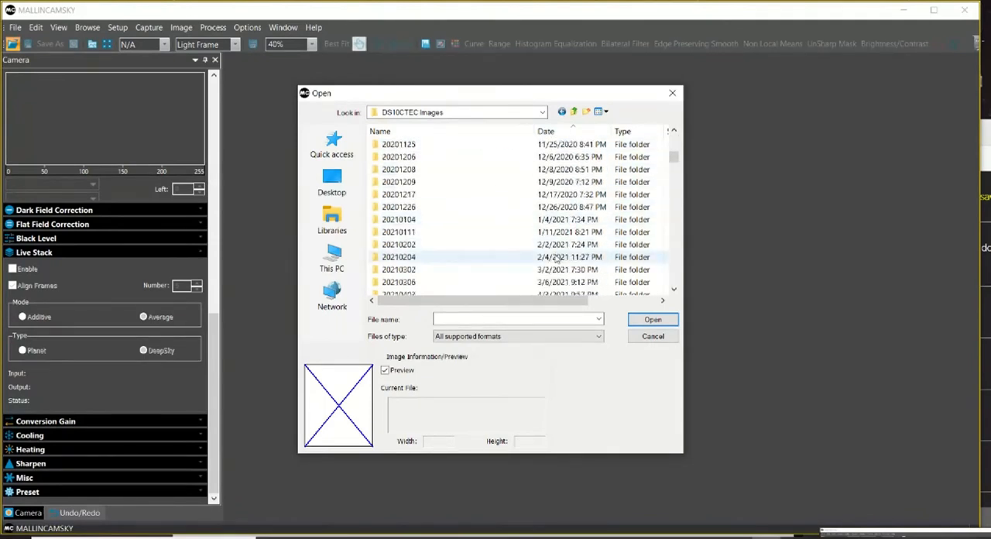
pyautogui.click(555, 260)
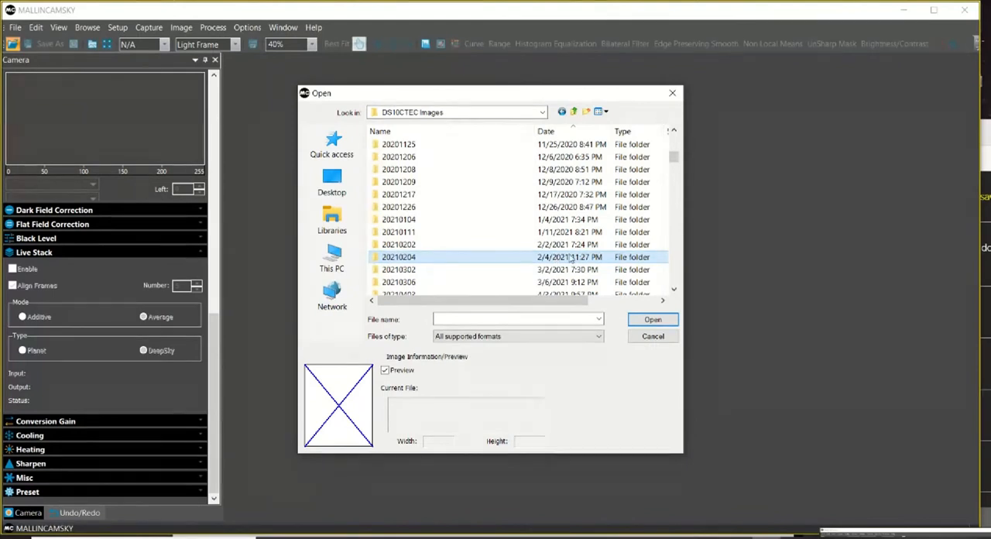
pyautogui.click(654, 322)
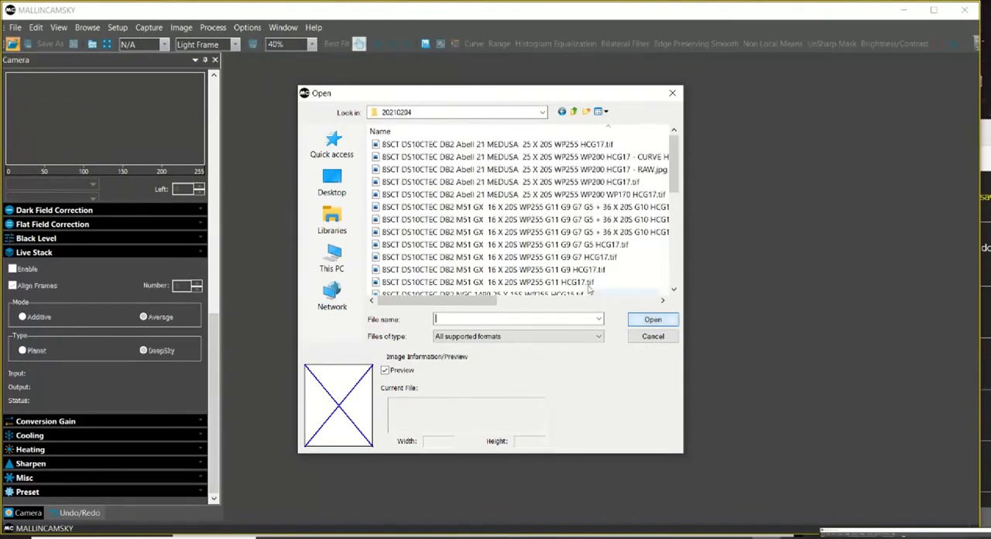
pyautogui.click(596, 183)
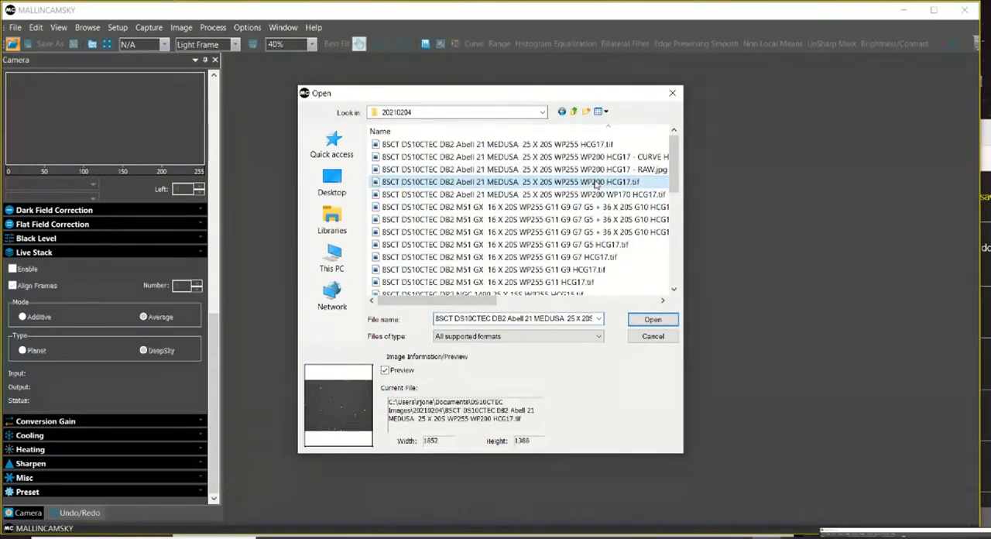
pyautogui.click(653, 319)
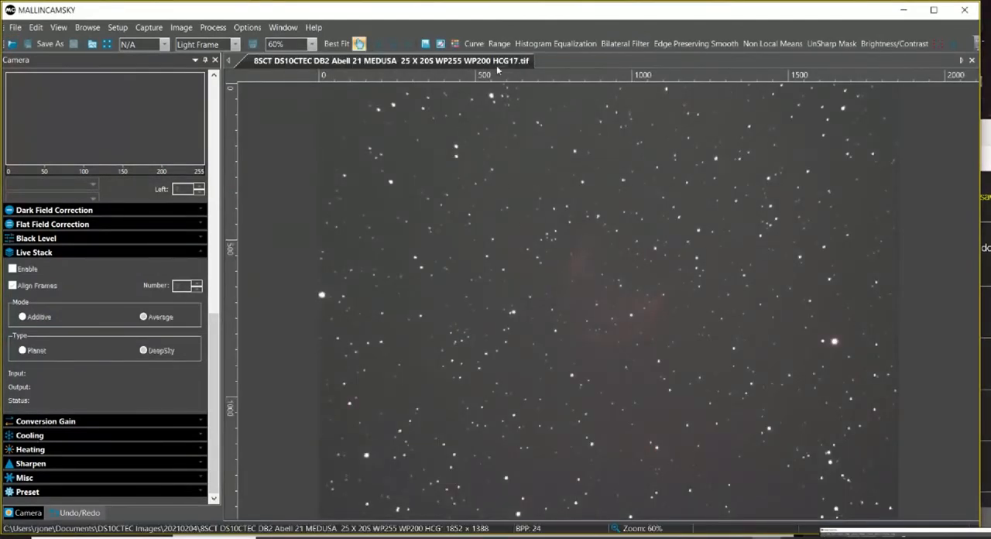
pyautogui.rightClick(459, 62)
pyautogui.click(474, 69)
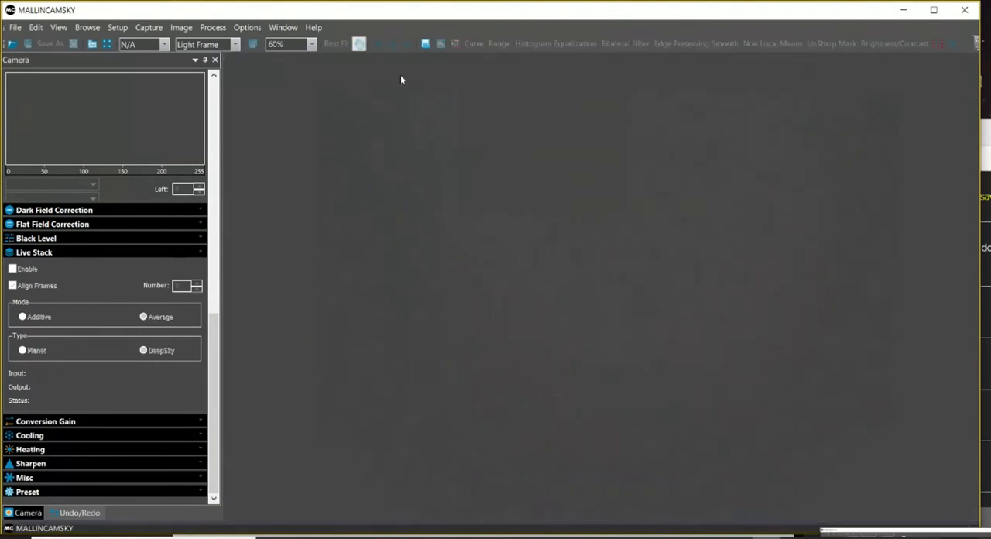
# Open the image 8SCT DS10CTEC DB2 M51 GX 16 X 20S WP255 G11 G9 G7 G5 HCG17.tif from the 20210204 folder.
pyautogui.click(12, 44)
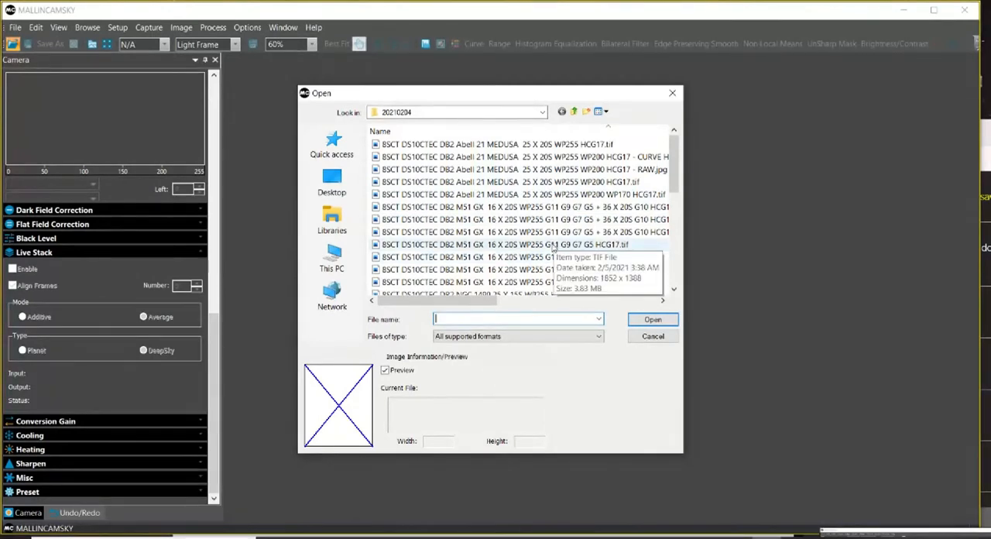
pyautogui.click(554, 246)
pyautogui.click(652, 320)
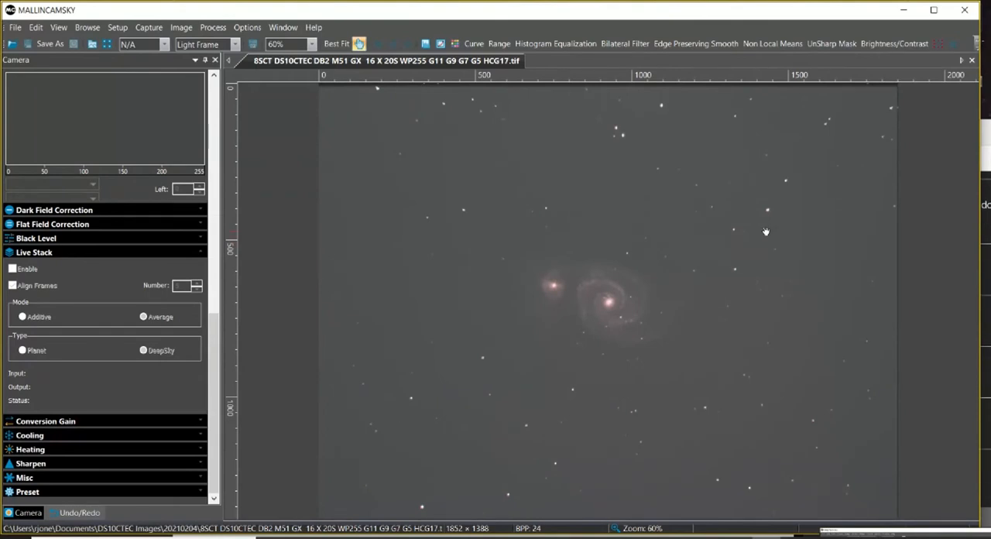
# Check the broadcast chat briefly, return to MallincamSky and display the histogram of the M51 image.
pyautogui.click(987, 137)
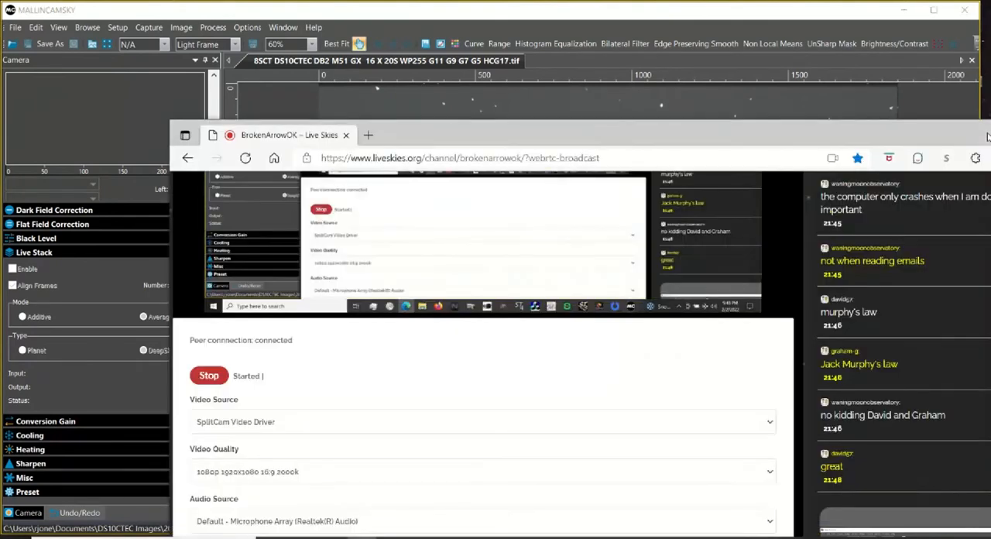
pyautogui.click(601, 22)
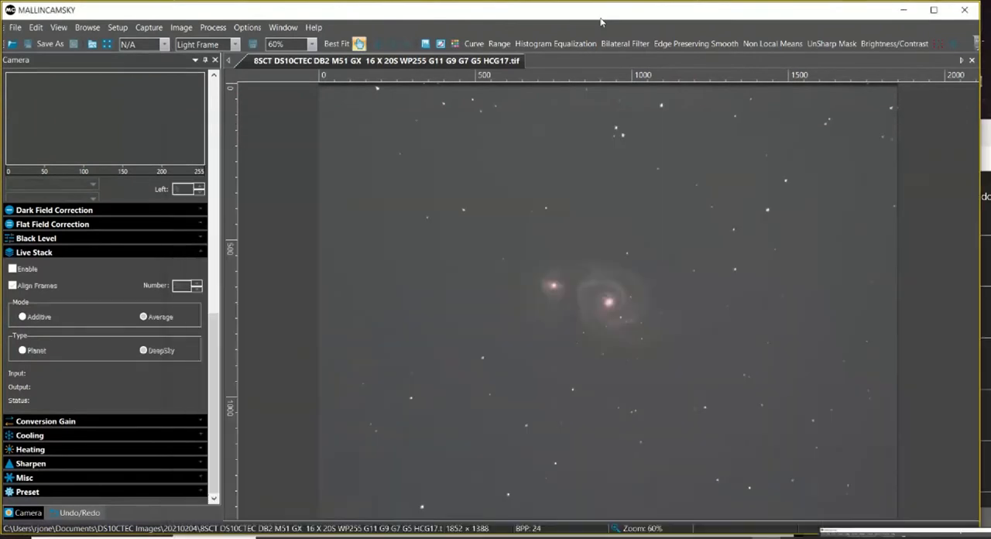
pyautogui.click(425, 44)
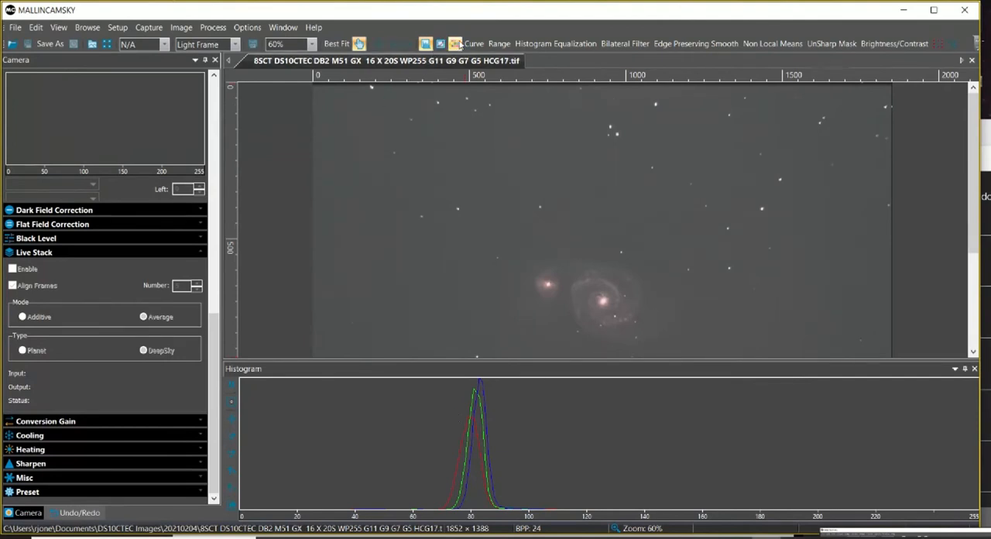
# Apply an RGB color adjustment to the M51 image with green at 2 and red at 4 to align the histogram channels.
pyautogui.click(457, 43)
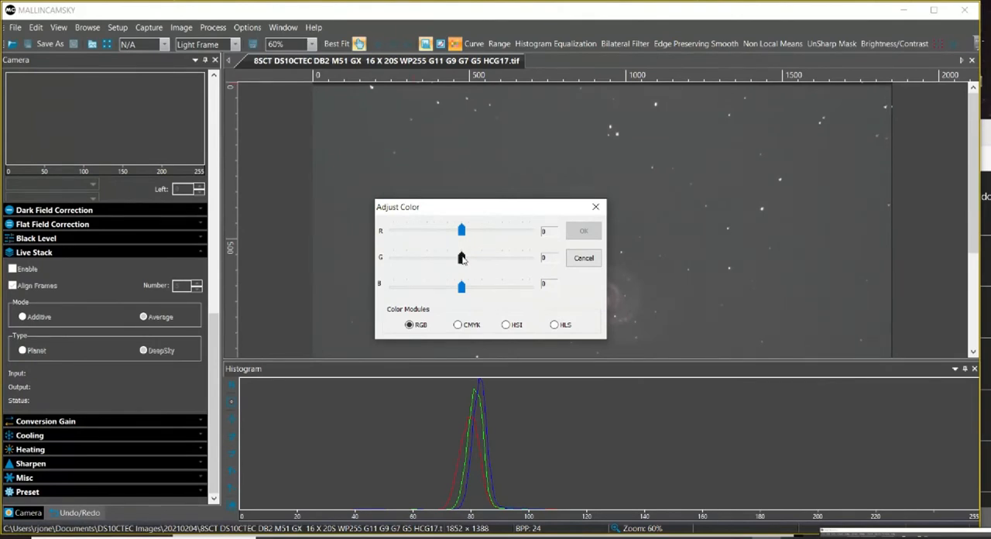
pyautogui.moveTo(462, 258); pyautogui.dragTo(463, 259)
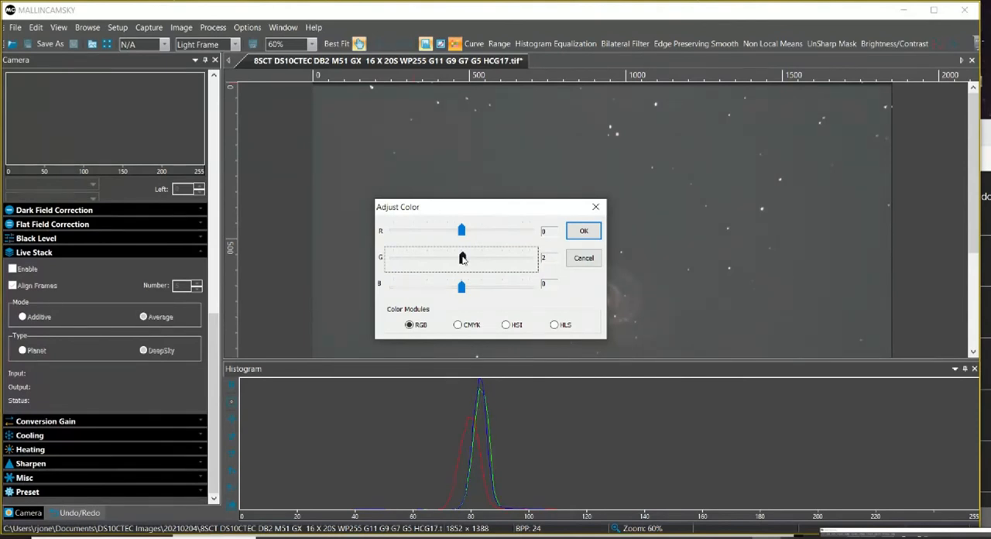
pyautogui.click(463, 231)
pyautogui.moveTo(465, 234); pyautogui.dragTo(465, 233)
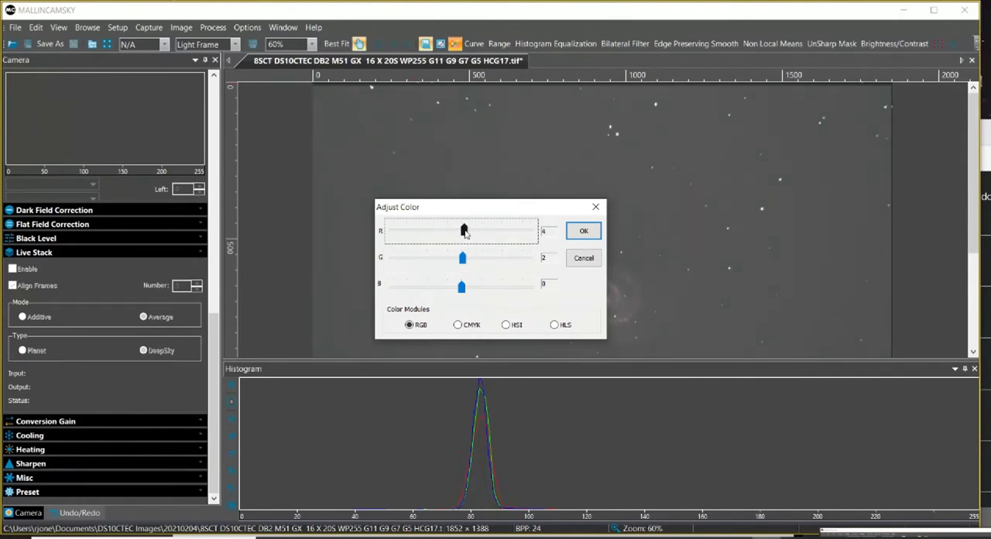
pyautogui.click(583, 231)
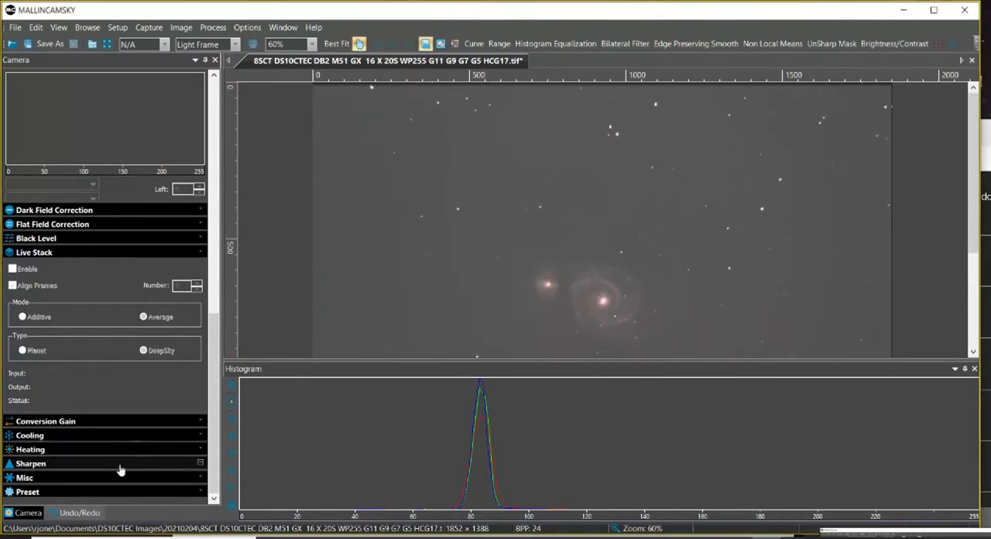
# Show the operation history in a narrower sidebar, then undo and redo the color adjustment to compare the M51 image.
pyautogui.click(76, 513)
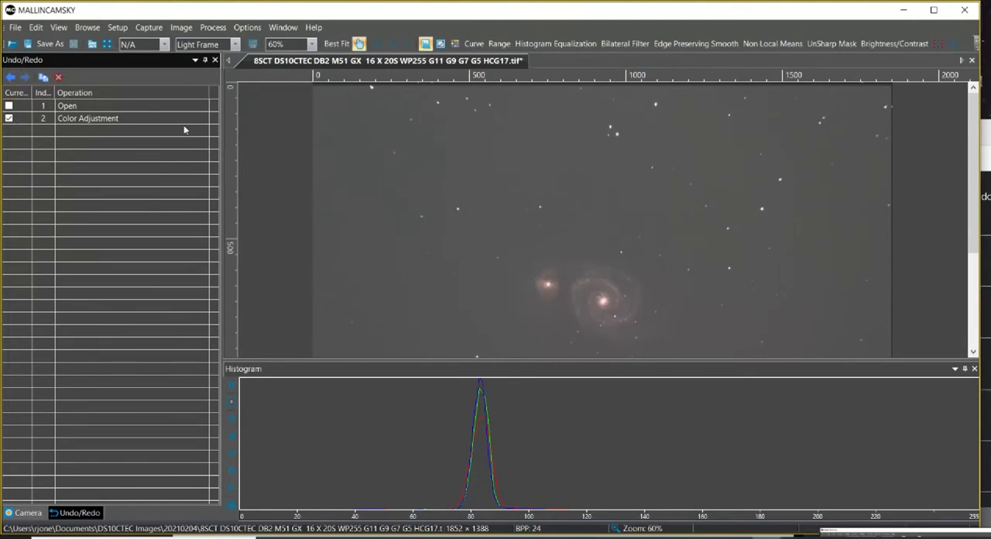
pyautogui.moveTo(221, 134); pyautogui.dragTo(187, 126)
pyautogui.click(13, 79)
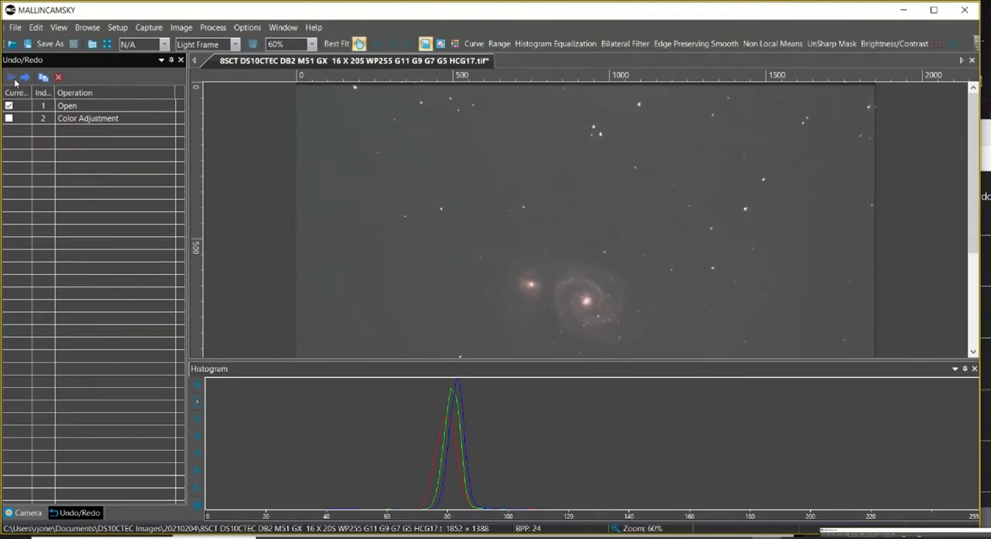
pyautogui.click(24, 77)
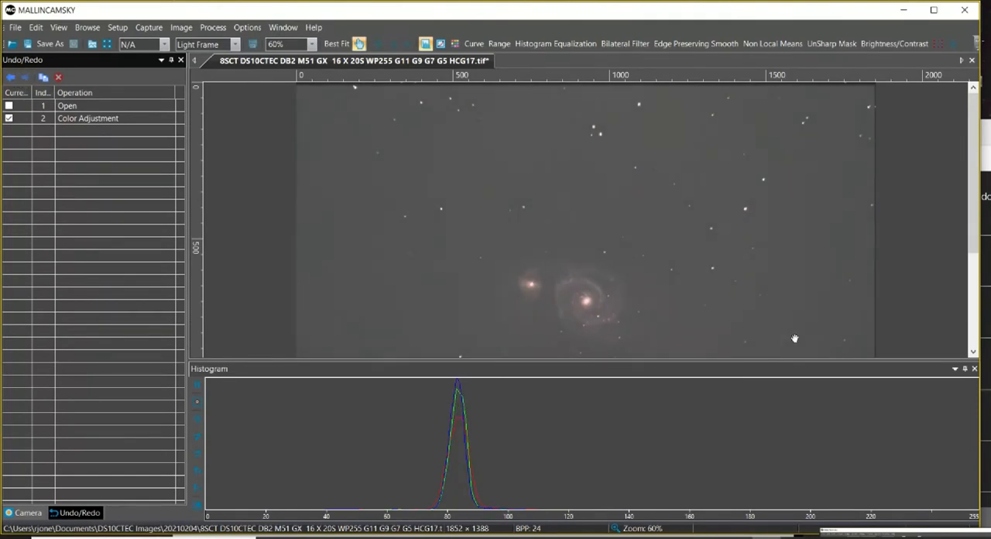
# Close the histogram to give the M51 image the full viewing area.
pyautogui.click(954, 370)
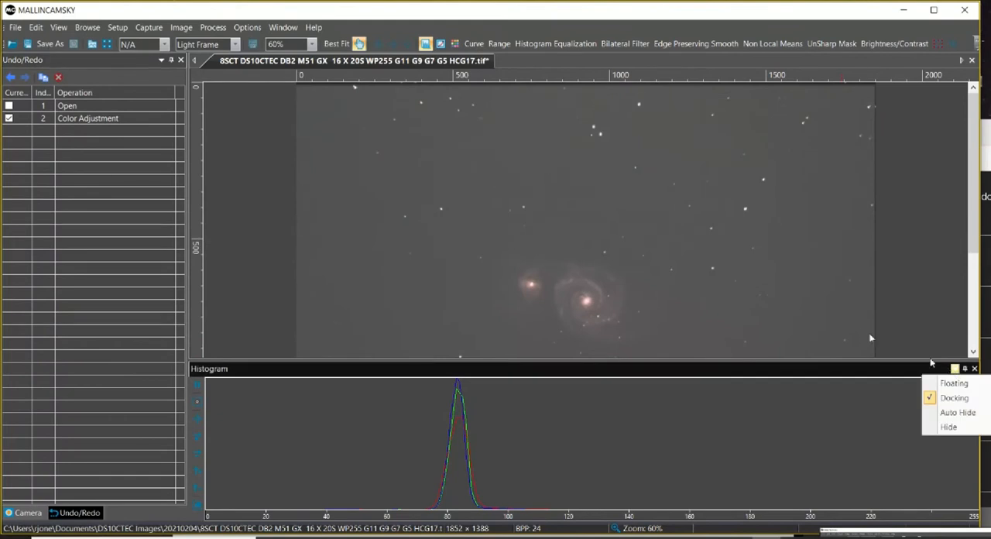
pyautogui.click(922, 331)
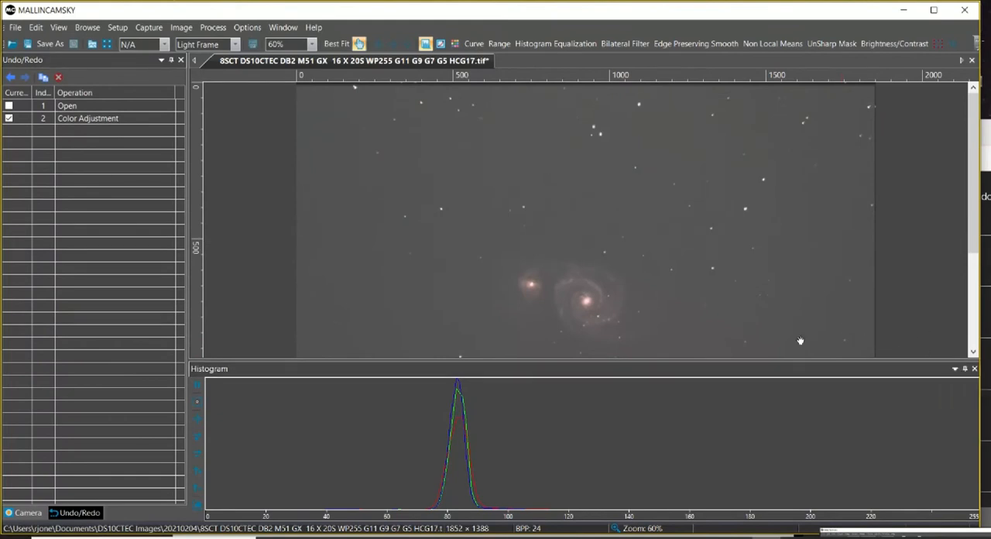
pyautogui.click(974, 369)
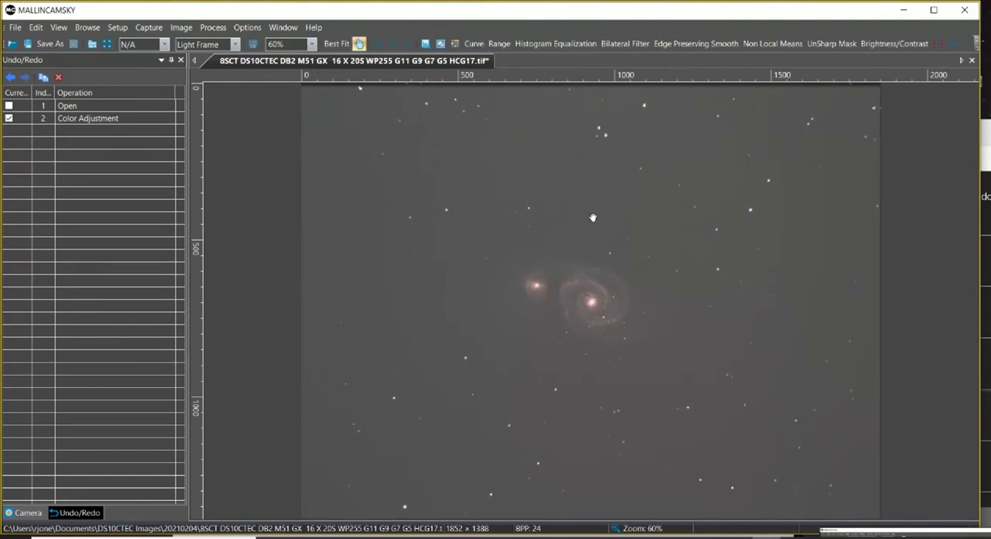
# Examine the M51 galaxy's core and spiral arms at several magnifications, then fit the whole image in view.
pyautogui.scroll(6, 598, 223)
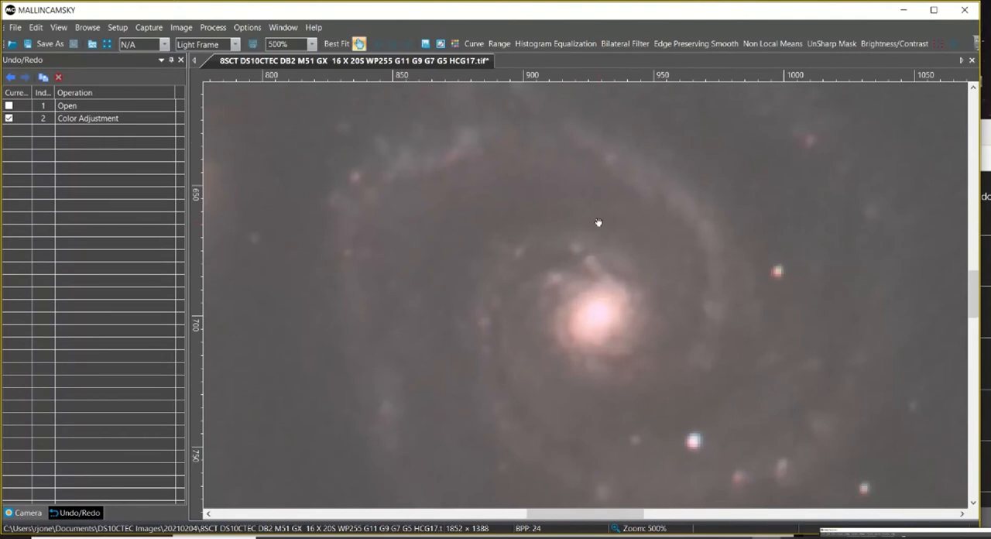
pyautogui.scroll(-4, 598, 223)
pyautogui.scroll(1, 598, 223)
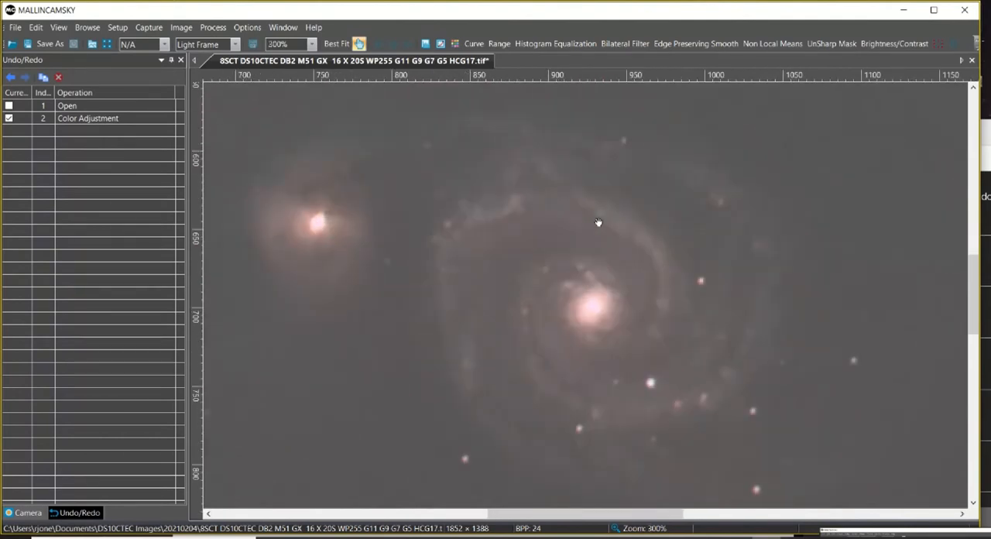
pyautogui.scroll(-1, 598, 223)
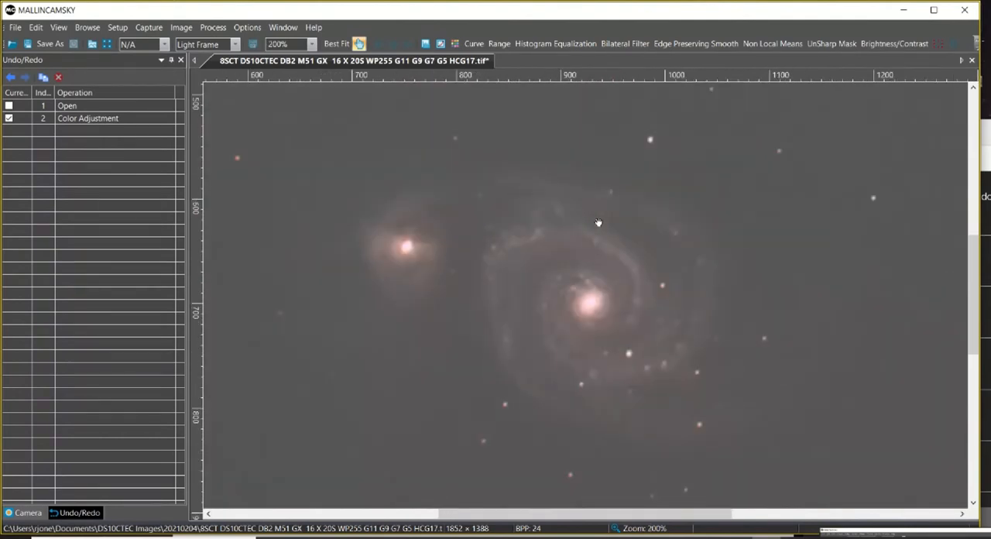
pyautogui.scroll(1, 599, 223)
pyautogui.scroll(-1, 599, 224)
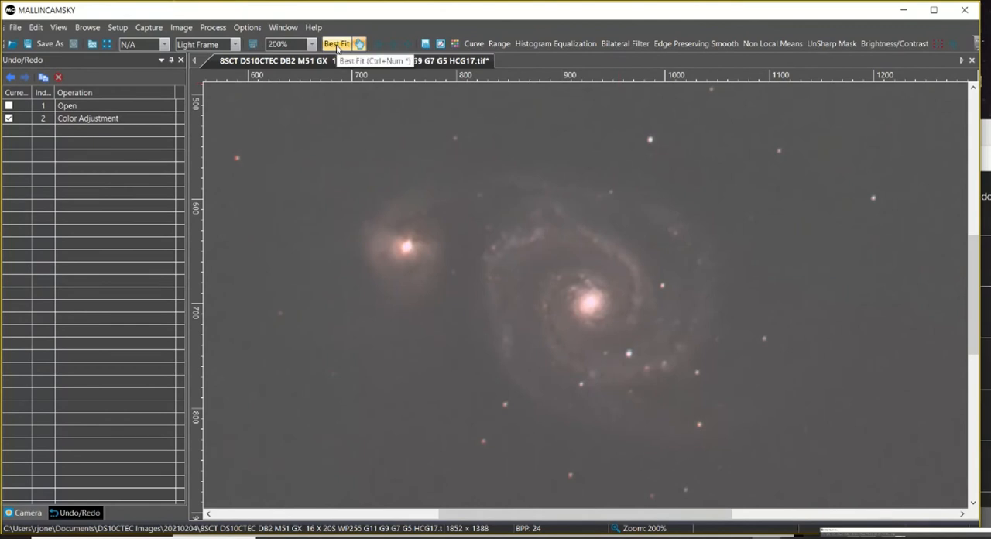
pyautogui.click(337, 47)
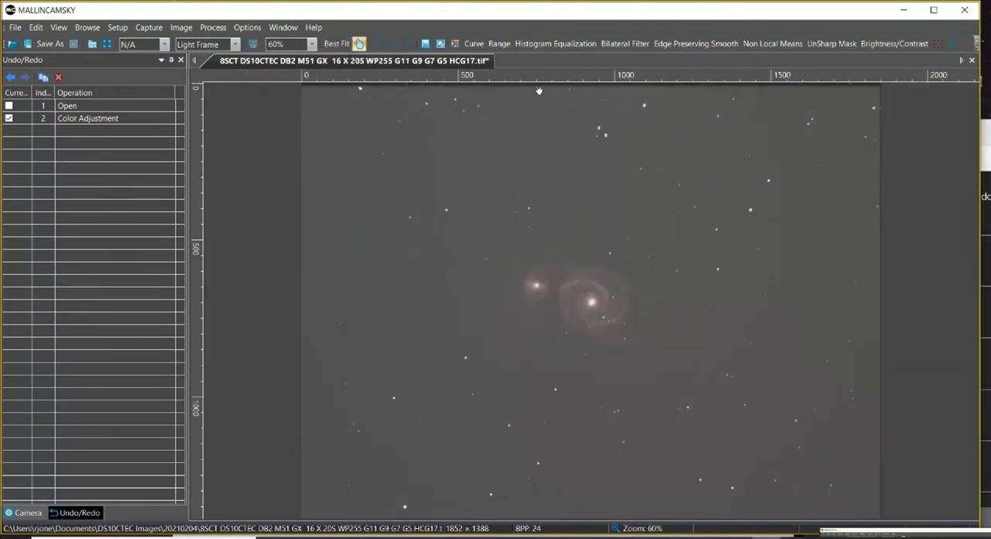
# Apply a two-point S-shaped curve to the M51 image, lowering the shadows and raising the midtones to strengthen contrast.
pyautogui.click(475, 45)
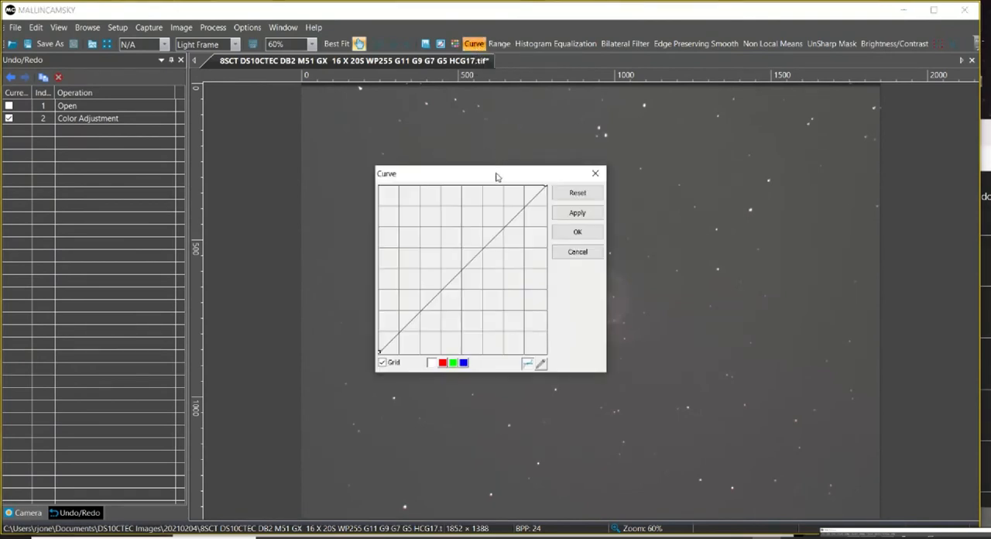
pyautogui.moveTo(498, 174); pyautogui.dragTo(281, 176)
pyautogui.moveTo(249, 270); pyautogui.dragTo(229, 254)
pyautogui.moveTo(192, 300); pyautogui.dragTo(201, 310)
pyautogui.moveTo(228, 250); pyautogui.dragTo(250, 241)
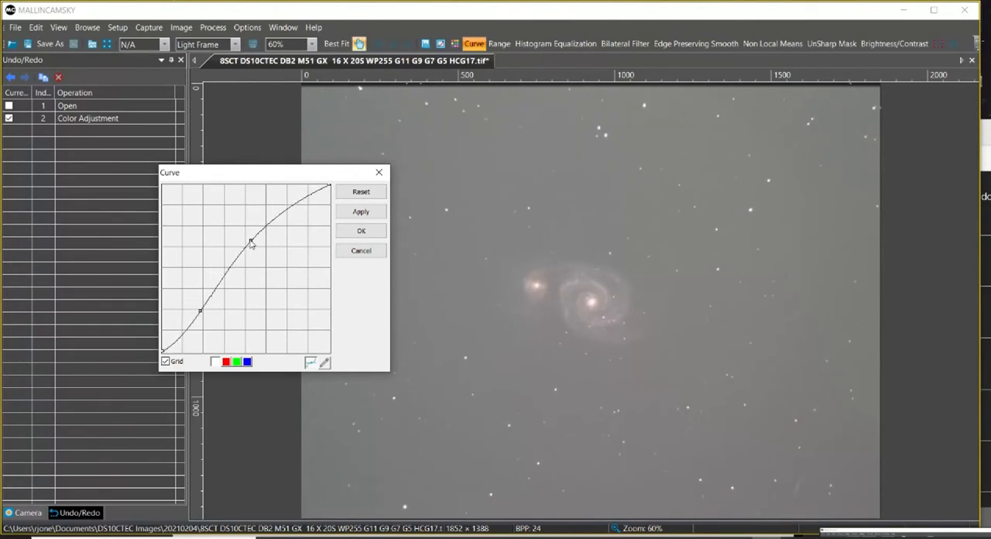
pyautogui.moveTo(201, 312); pyautogui.dragTo(217, 315)
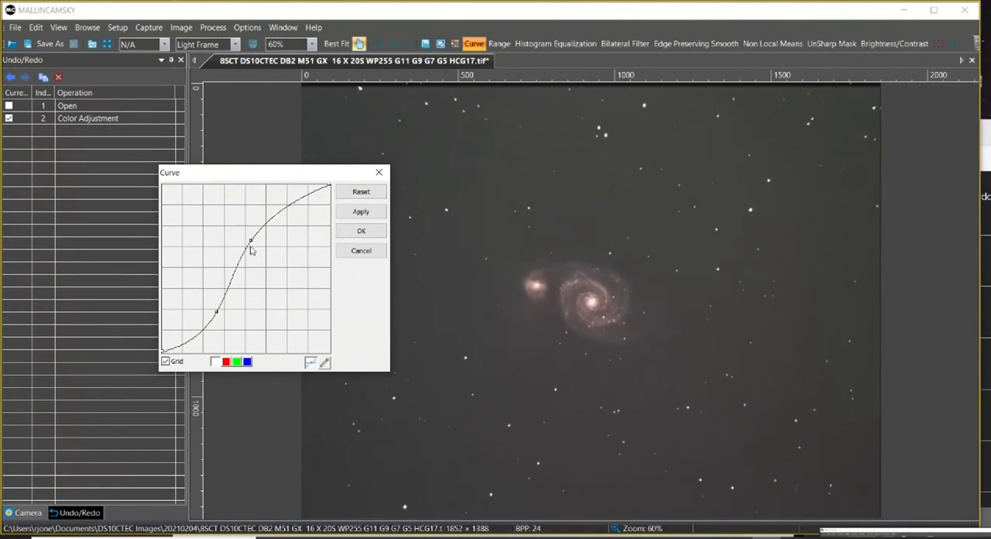
pyautogui.click(362, 231)
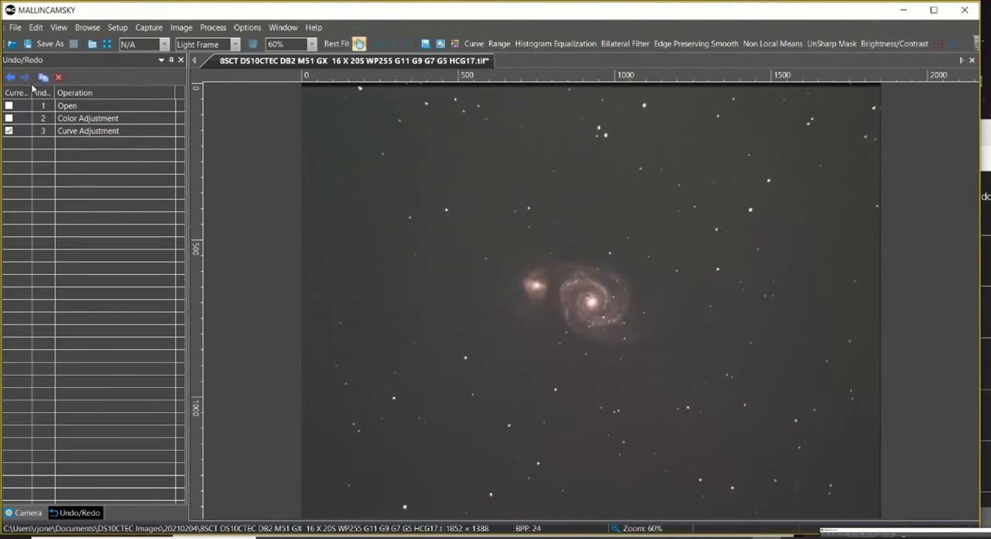
# Undo and redo the curve adjustment twice to compare the M51 image before and after.
pyautogui.click(11, 76)
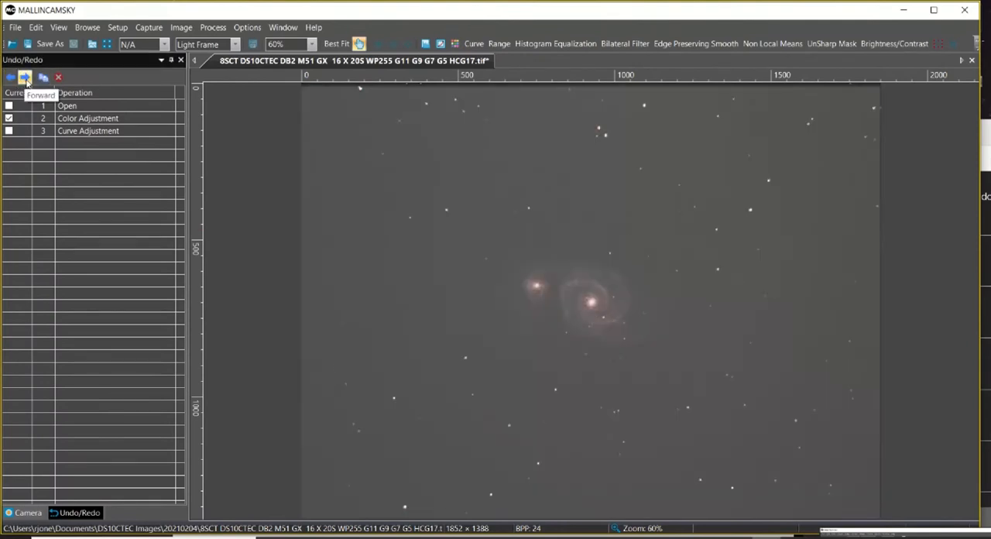
pyautogui.click(25, 78)
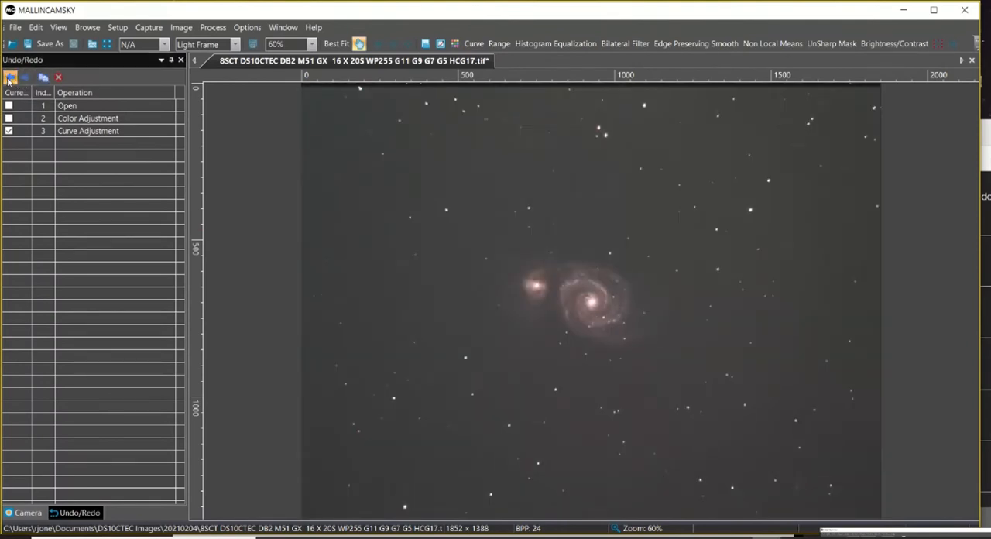
pyautogui.click(10, 77)
pyautogui.click(24, 79)
# Switch to the Live Skies broadcast page, look through the chat and return to MallincamSky.
pyautogui.click(987, 186)
pyautogui.scroll(-2, 896, 288)
pyautogui.scroll(1, 895, 289)
pyautogui.scroll(3, 894, 288)
pyautogui.click(641, 21)
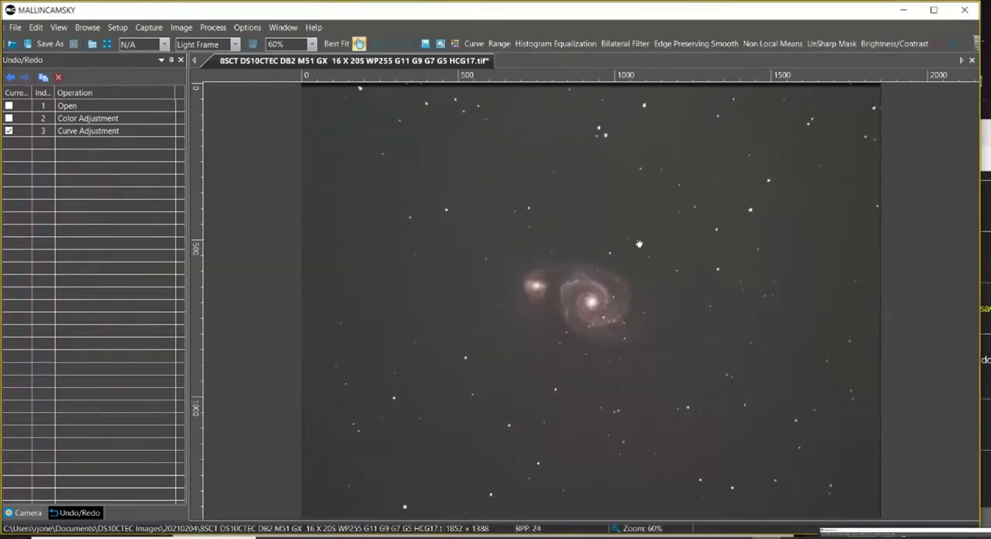
# Denoise the M51 image with Non Local Means at strength 5, template window 7 and search window 21.
pyautogui.scroll(1, 638, 246)
pyautogui.scroll(2, 638, 245)
pyautogui.scroll(1, 637, 245)
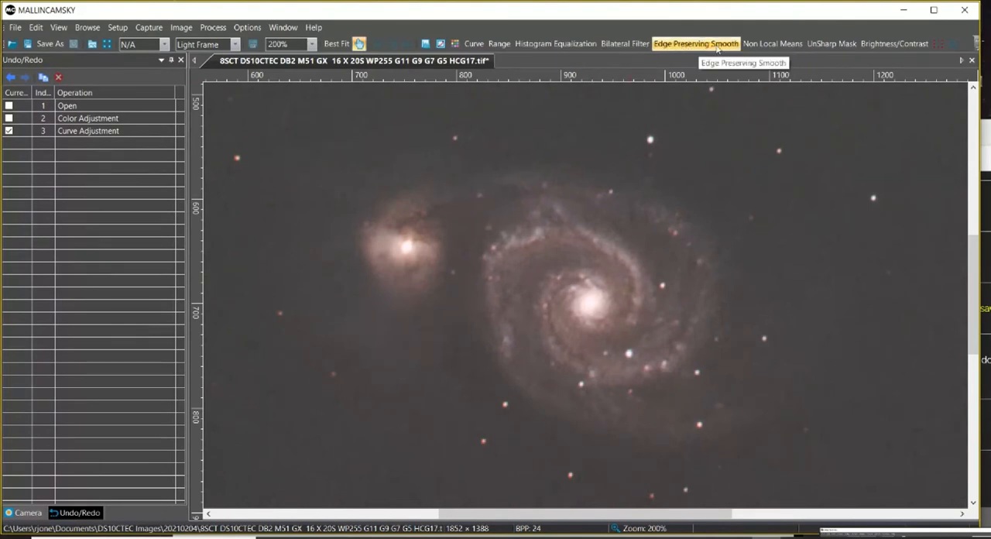
pyautogui.click(770, 44)
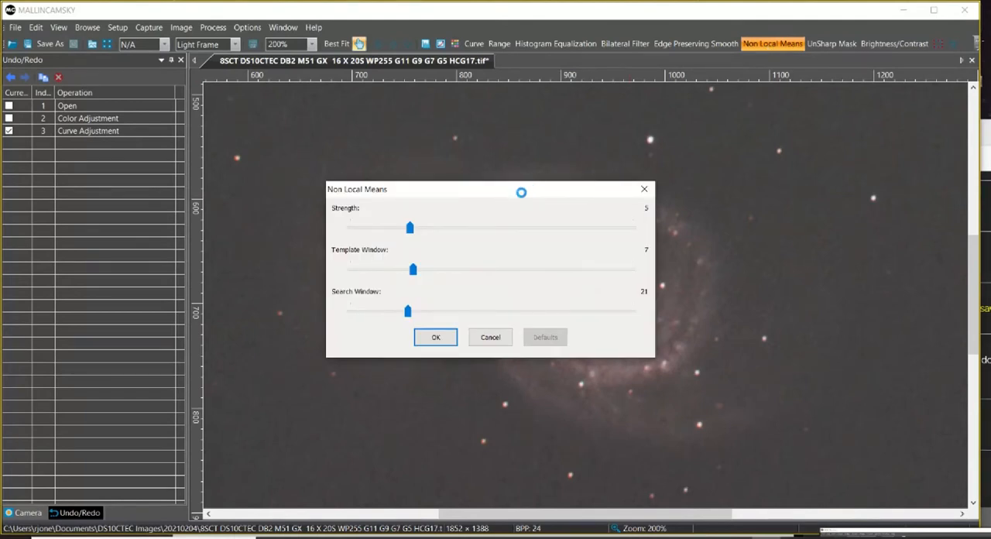
pyautogui.moveTo(521, 192); pyautogui.dragTo(213, 232)
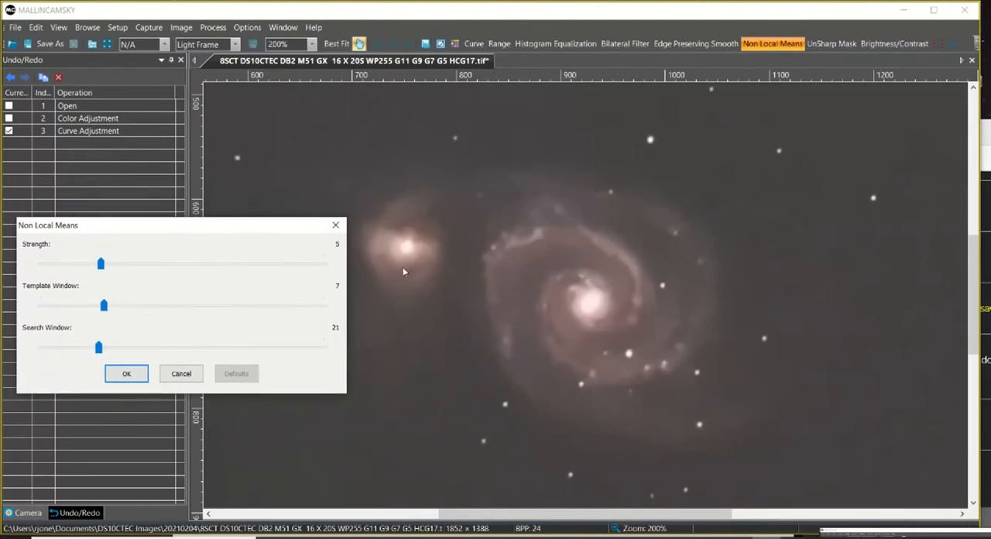
pyautogui.click(127, 374)
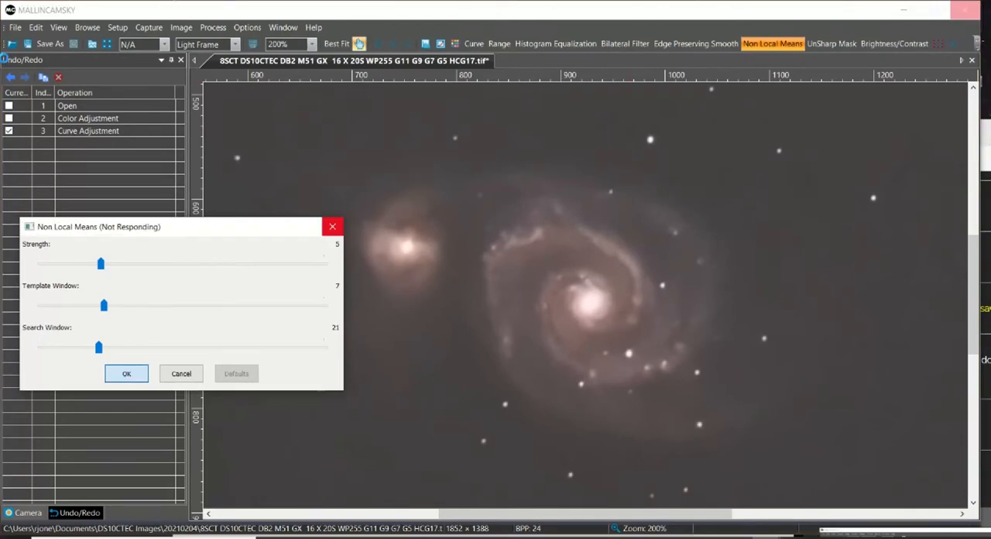
# Step back and forth over the denoise operation to compare galaxy detail with and without it.
pyautogui.click(11, 77)
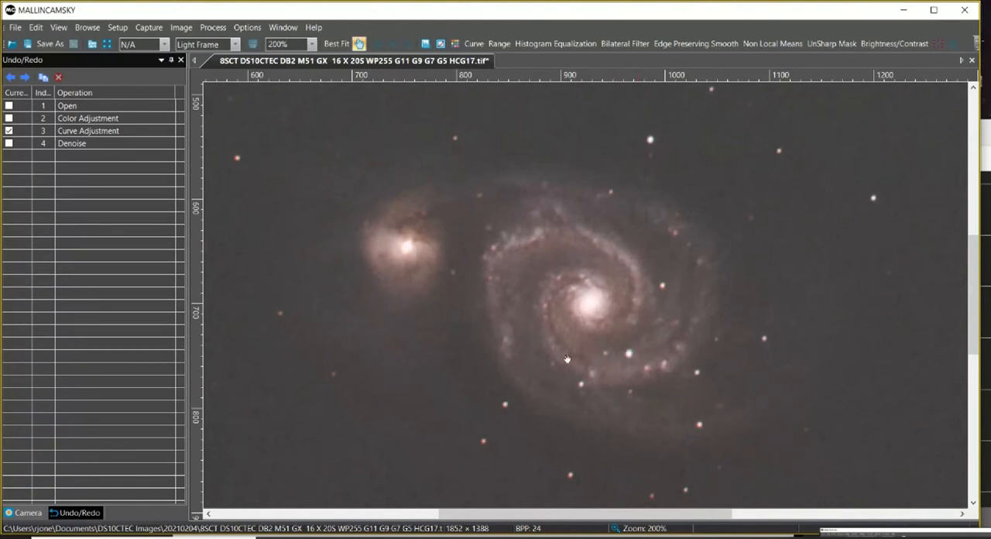
pyautogui.click(25, 77)
pyautogui.click(11, 77)
# Check the broadcast chat briefly, then make the Denoise operation current and delete it from the history.
pyautogui.click(70, 145)
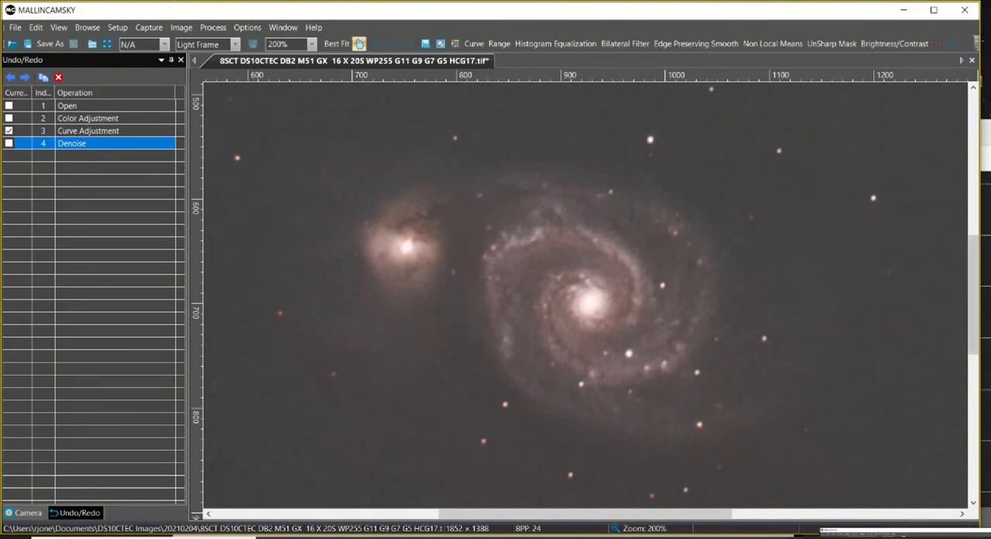
pyautogui.click(988, 137)
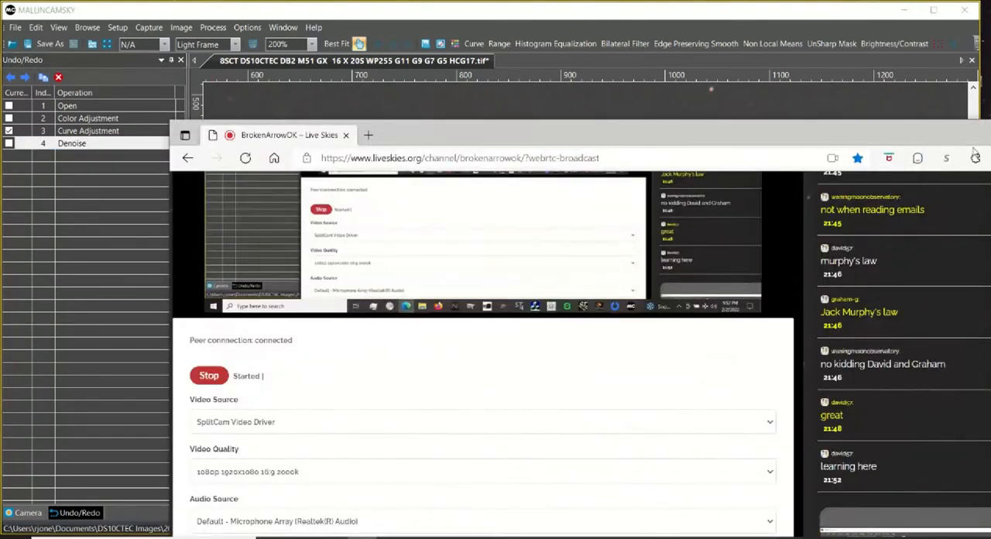
pyautogui.click(582, 22)
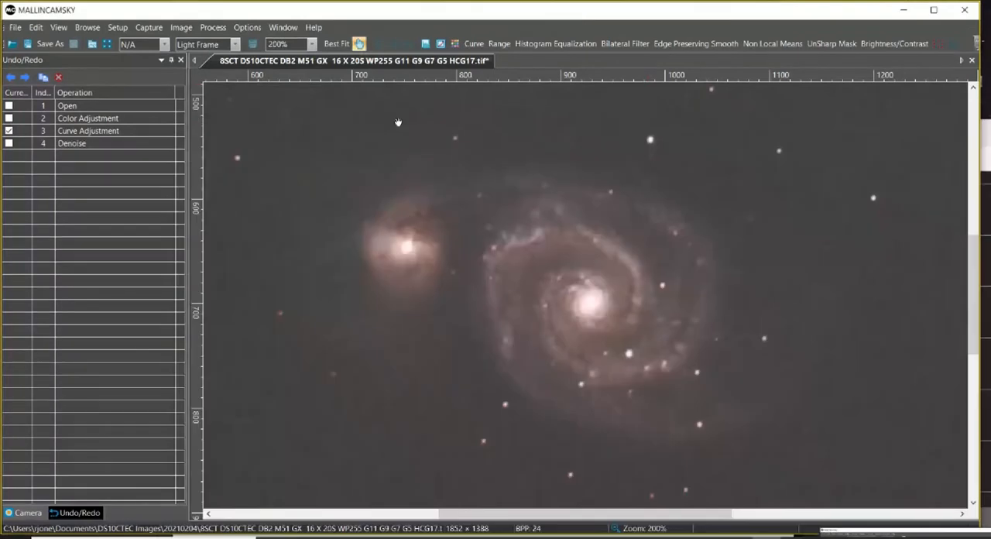
pyautogui.click(9, 144)
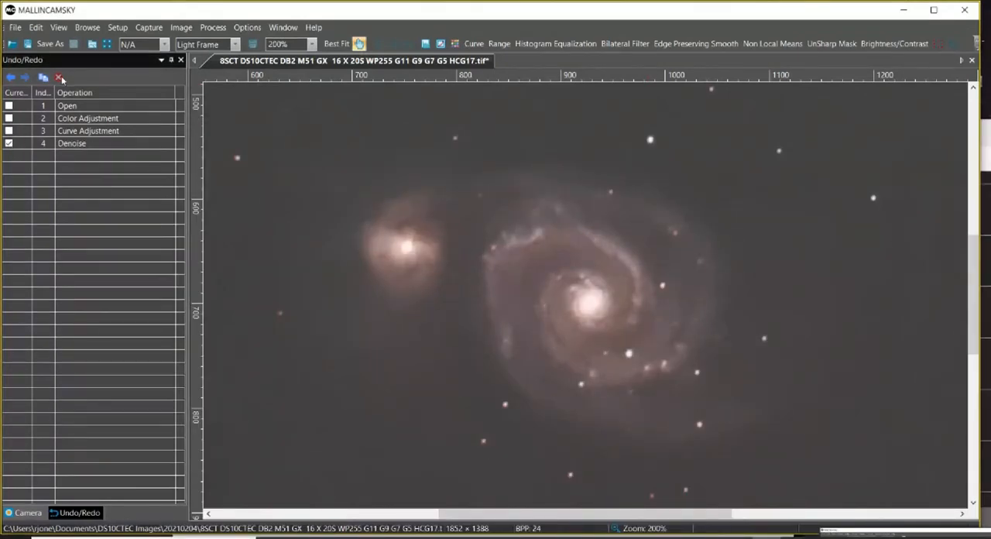
pyautogui.click(76, 145)
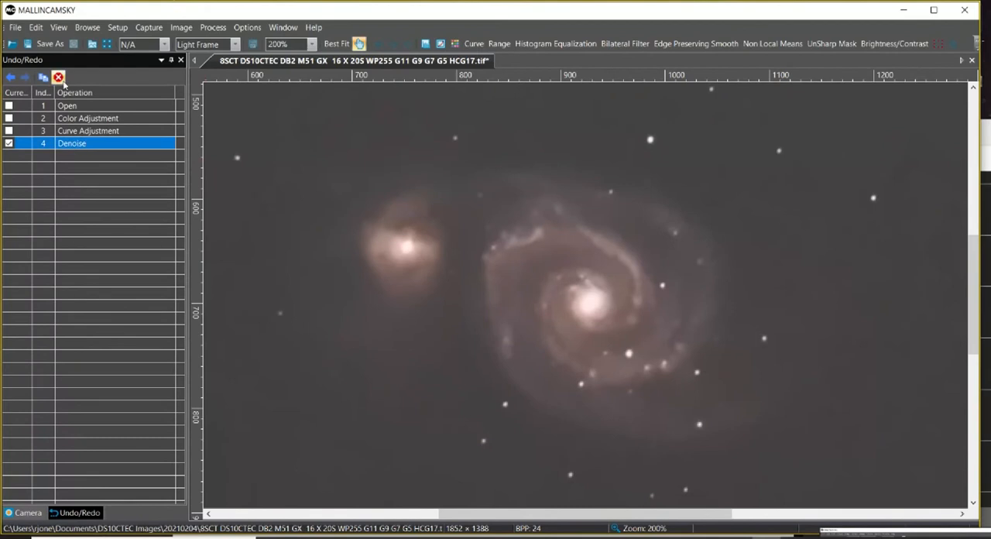
pyautogui.click(58, 77)
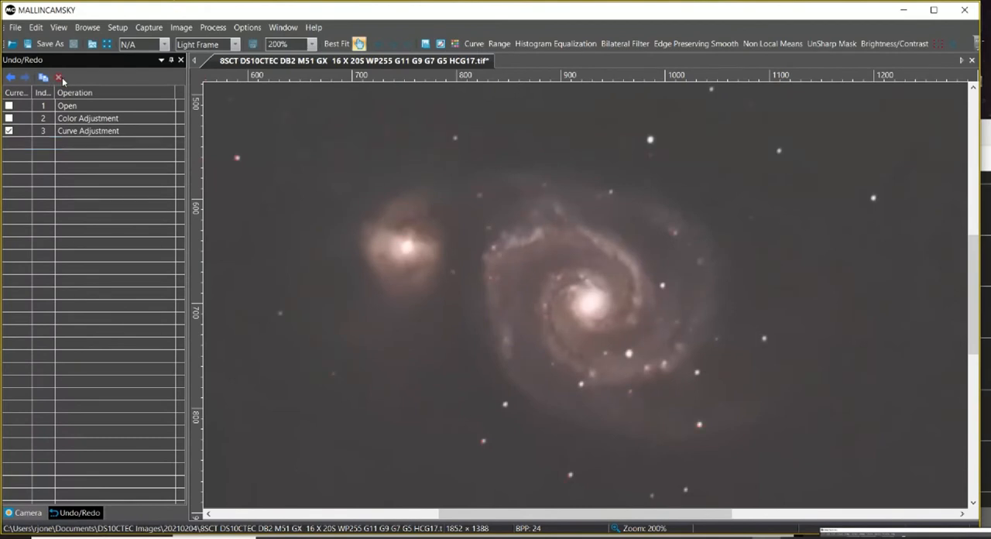
# Denoise the M51 image with Non Local Means at strength 3, template window 7 and search window 5.
pyautogui.click(780, 45)
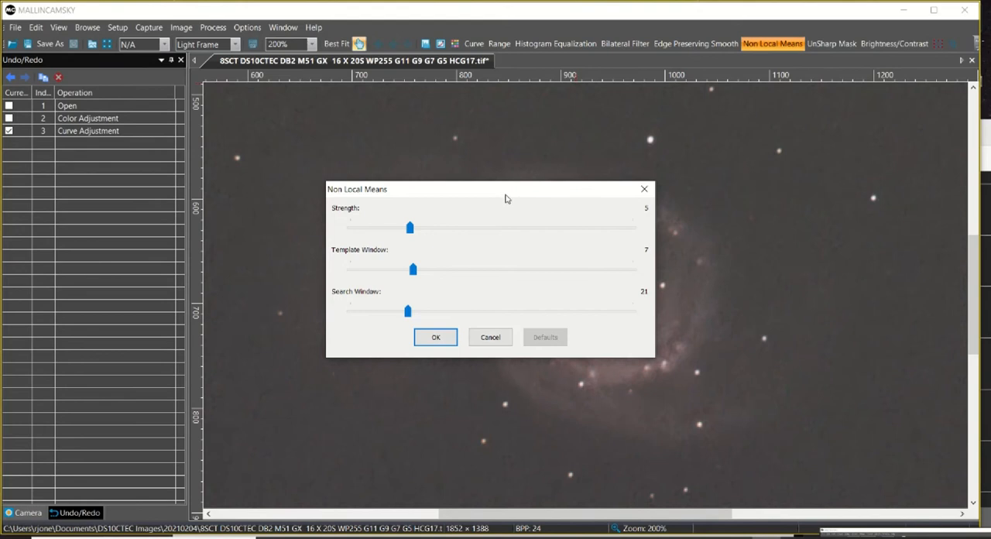
pyautogui.moveTo(508, 194); pyautogui.dragTo(219, 194)
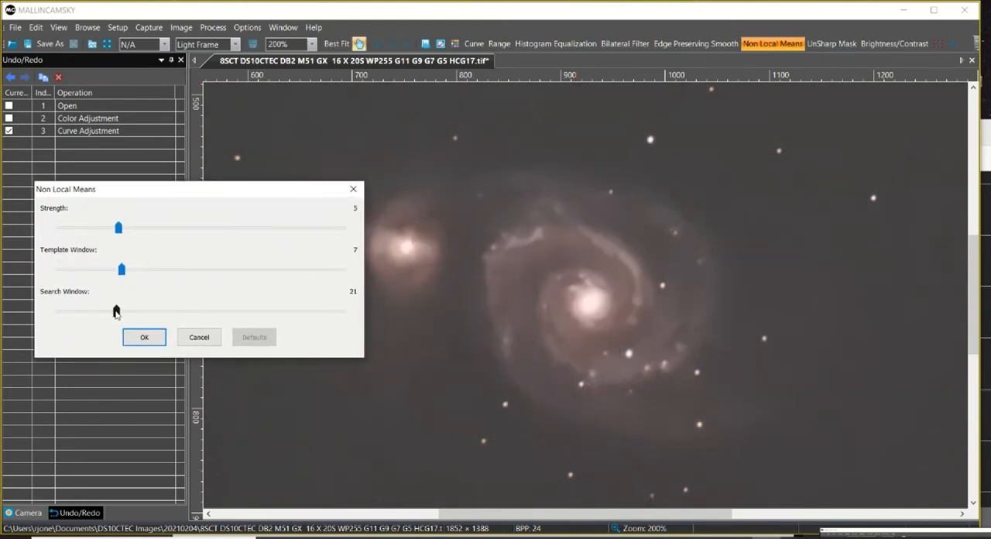
pyautogui.moveTo(116, 310); pyautogui.dragTo(62, 312)
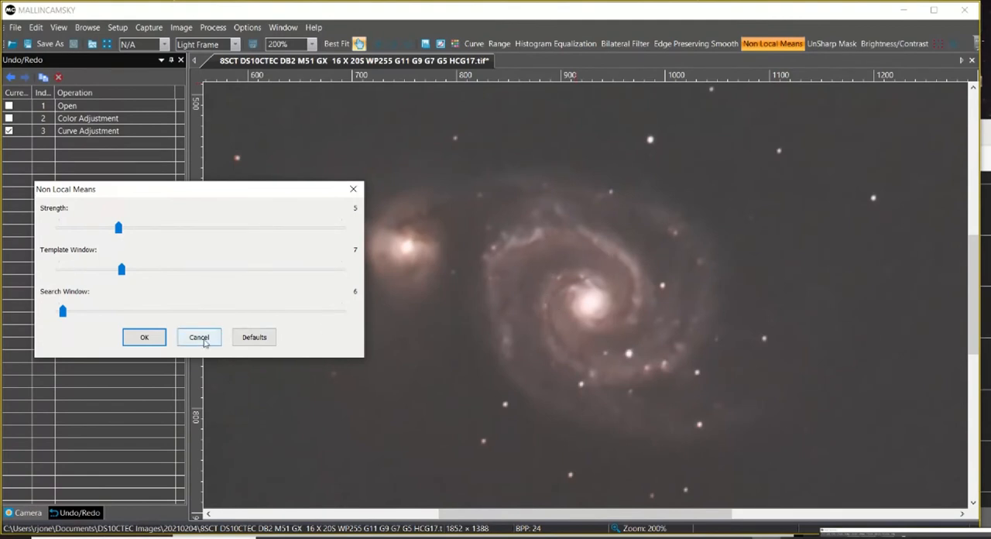
pyautogui.moveTo(63, 312); pyautogui.dragTo(58, 313)
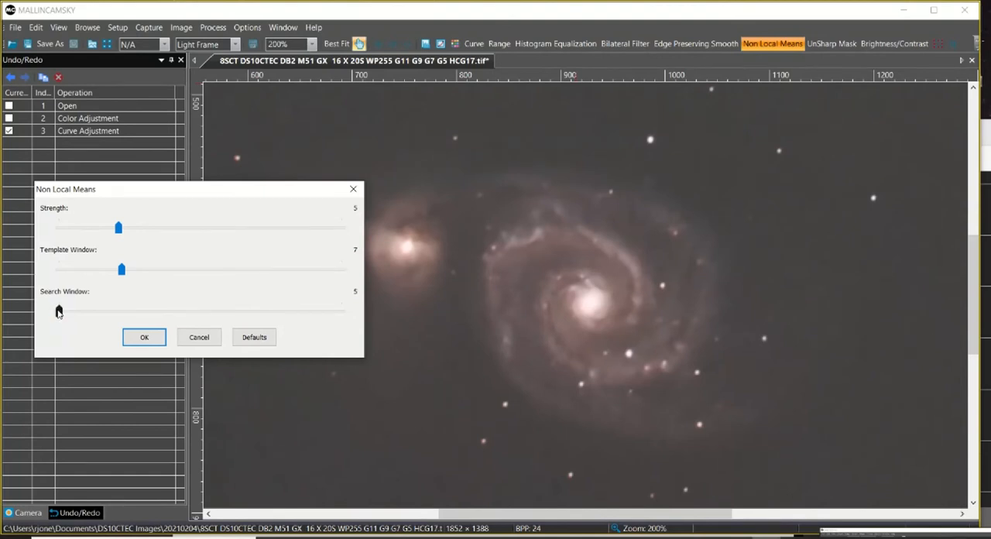
pyautogui.moveTo(118, 230); pyautogui.dragTo(89, 228)
pyautogui.click(145, 337)
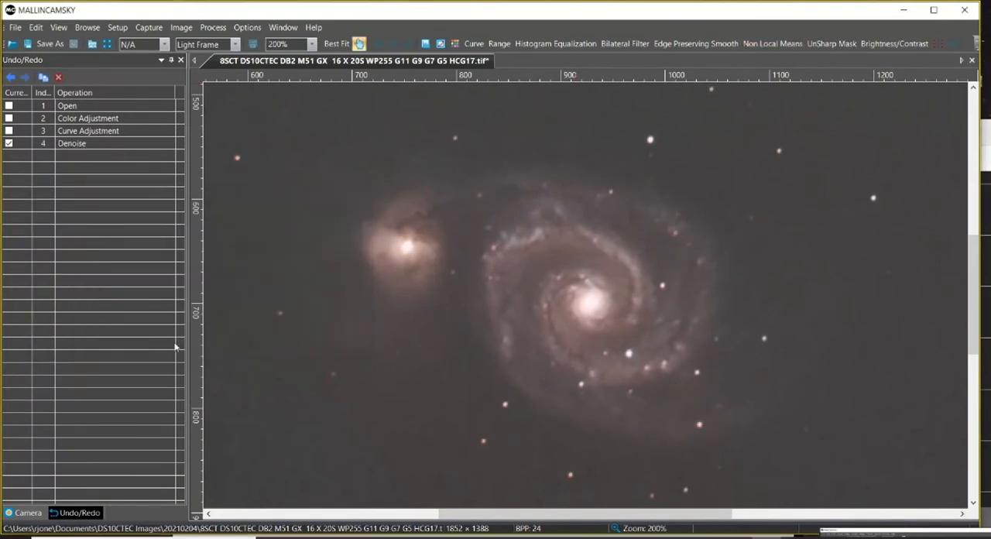
# Undo and redo the gentler denoise to compare its effect, then delete it from the operation history.
pyautogui.click(10, 78)
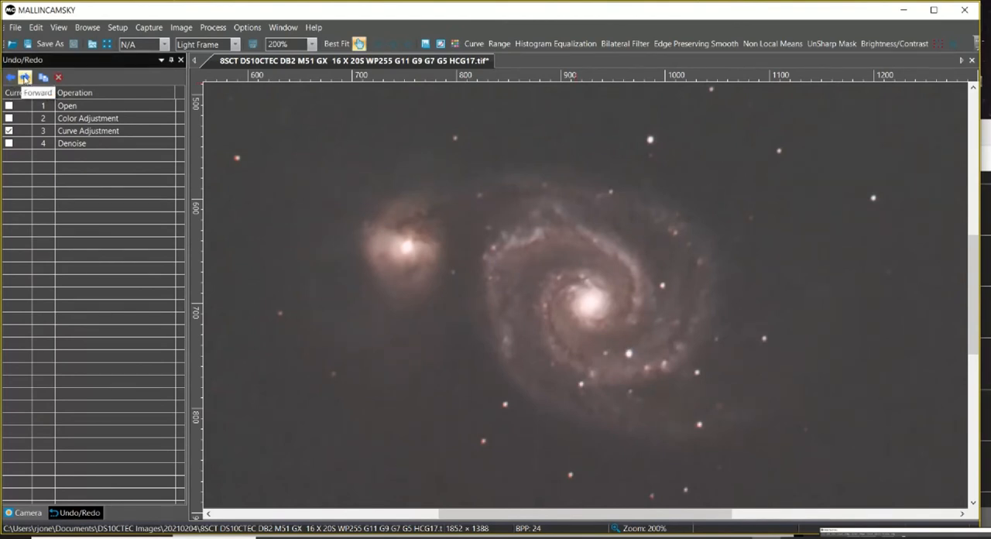
pyautogui.click(24, 78)
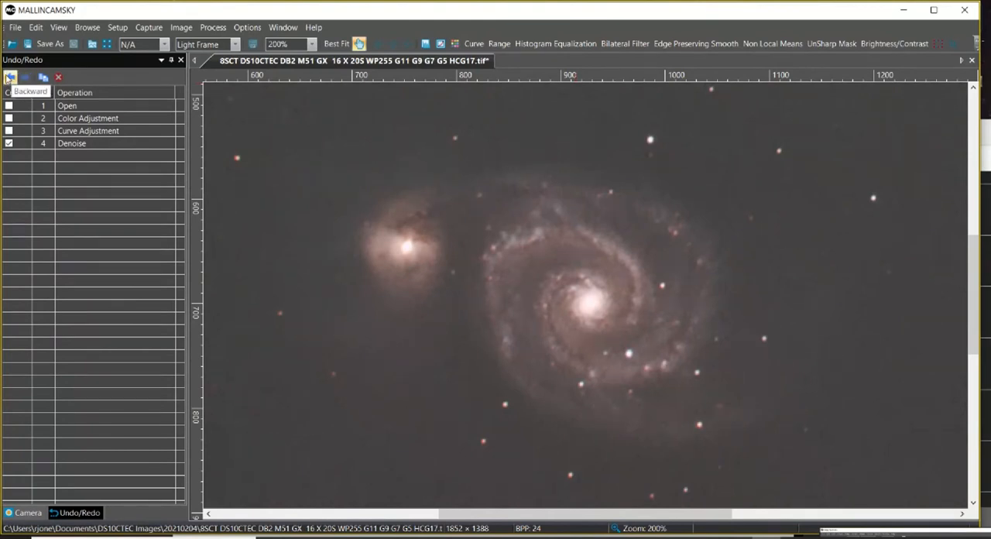
pyautogui.click(9, 78)
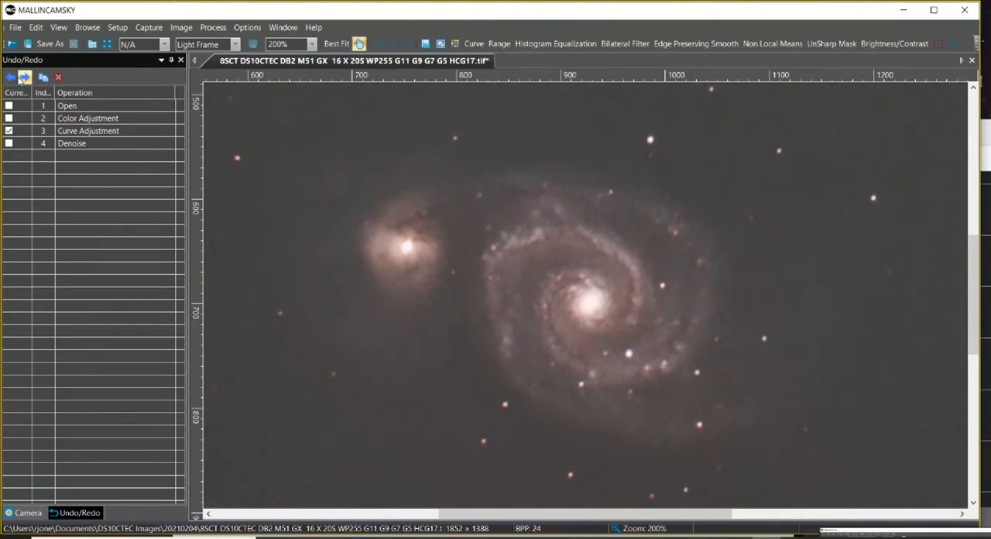
pyautogui.click(24, 78)
pyautogui.click(81, 145)
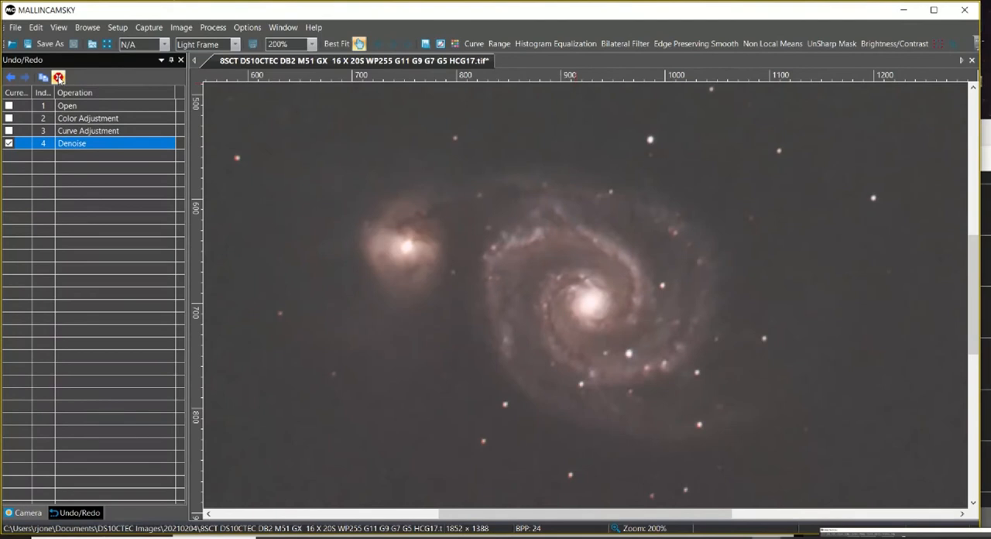
pyautogui.click(59, 78)
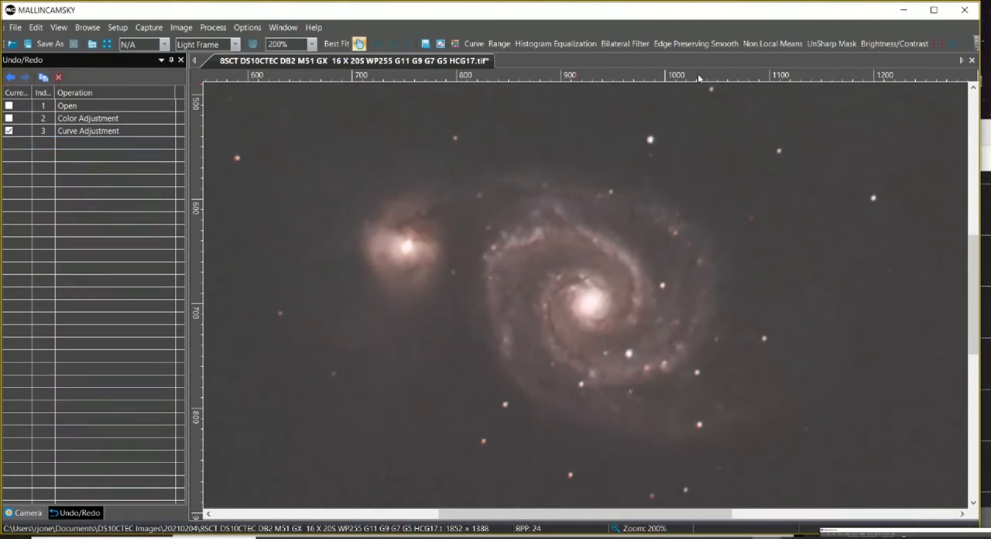
# Start an Edge Preserving Smooth on the M51 image with the Recursive filter and reduce the spatial sigma to 2.
pyautogui.click(696, 46)
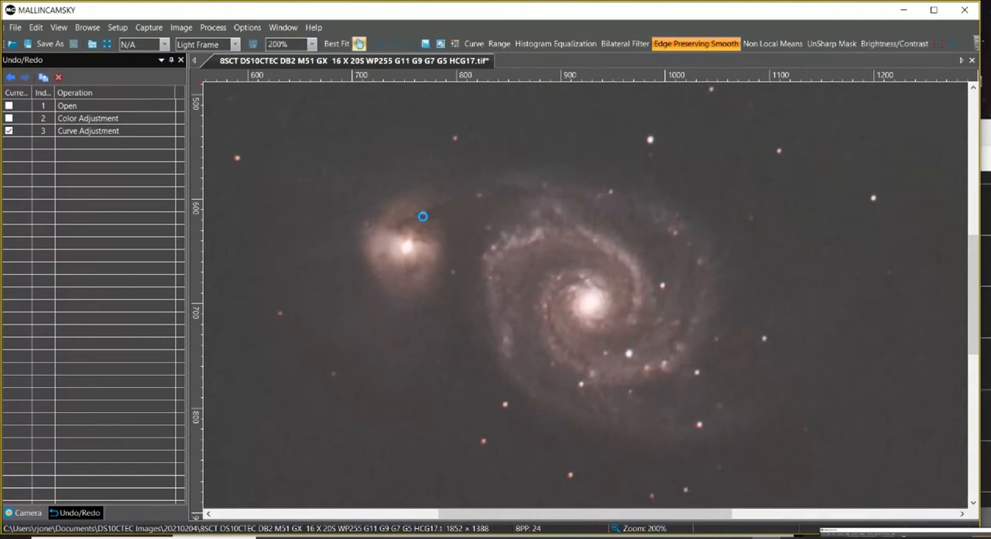
pyautogui.moveTo(476, 206); pyautogui.dragTo(217, 304)
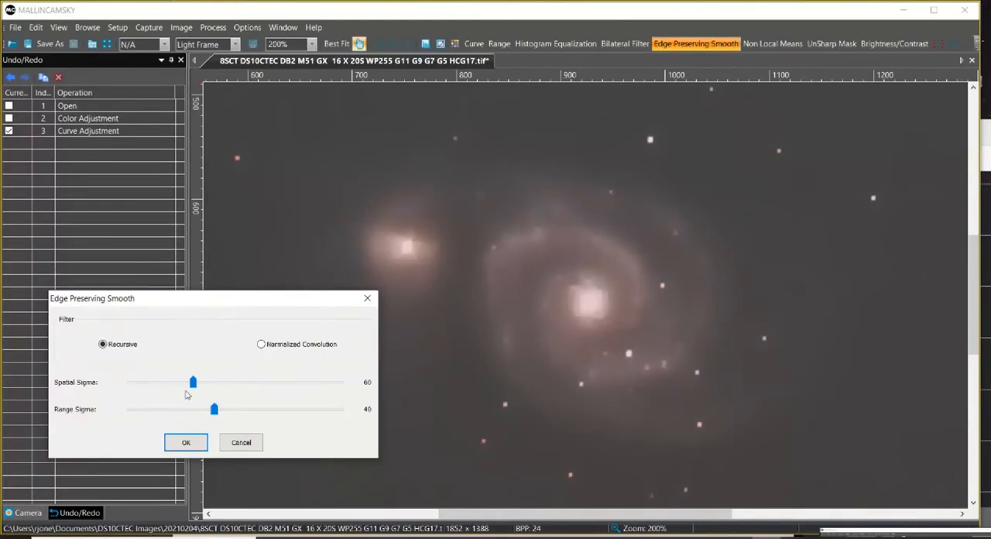
pyautogui.moveTo(190, 383); pyautogui.dragTo(136, 382)
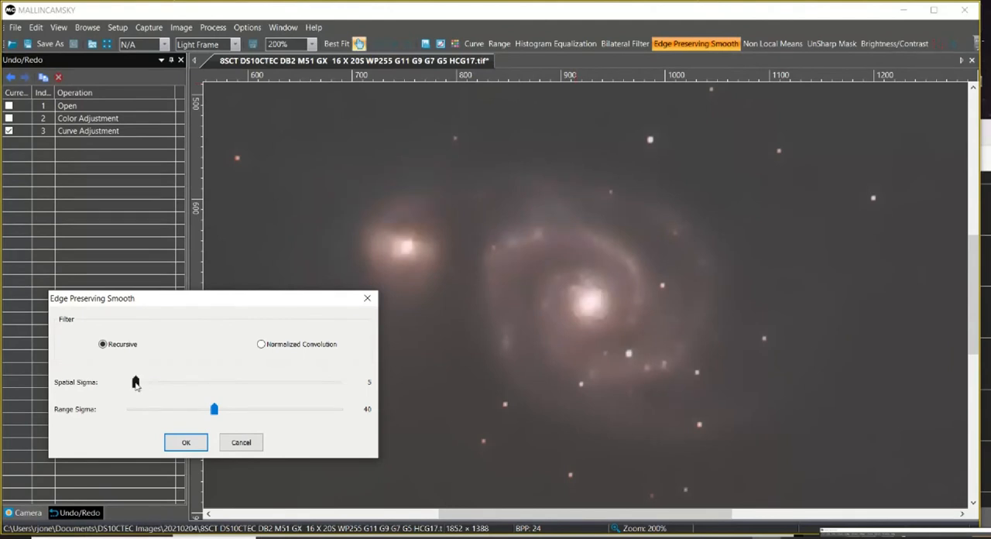
pyautogui.moveTo(135, 384); pyautogui.dragTo(130, 382)
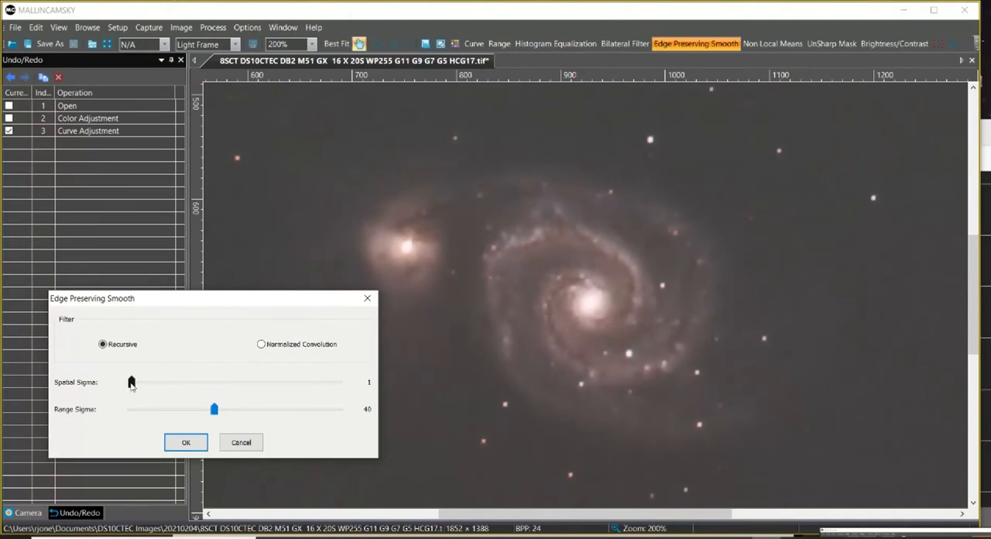
pyautogui.moveTo(132, 384); pyautogui.dragTo(129, 383)
pyautogui.moveTo(130, 385); pyautogui.dragTo(133, 382)
pyautogui.moveTo(134, 383); pyautogui.dragTo(131, 382)
pyautogui.moveTo(133, 384); pyautogui.dragTo(129, 382)
pyautogui.moveTo(130, 386)
pyautogui.moveTo(131, 383); pyautogui.dragTo(131, 383)
# Lower the range sigma to 20 and apply the edge-preserving smoothing.
pyautogui.moveTo(214, 409); pyautogui.dragTo(191, 409)
pyautogui.moveTo(193, 409); pyautogui.dragTo(172, 409)
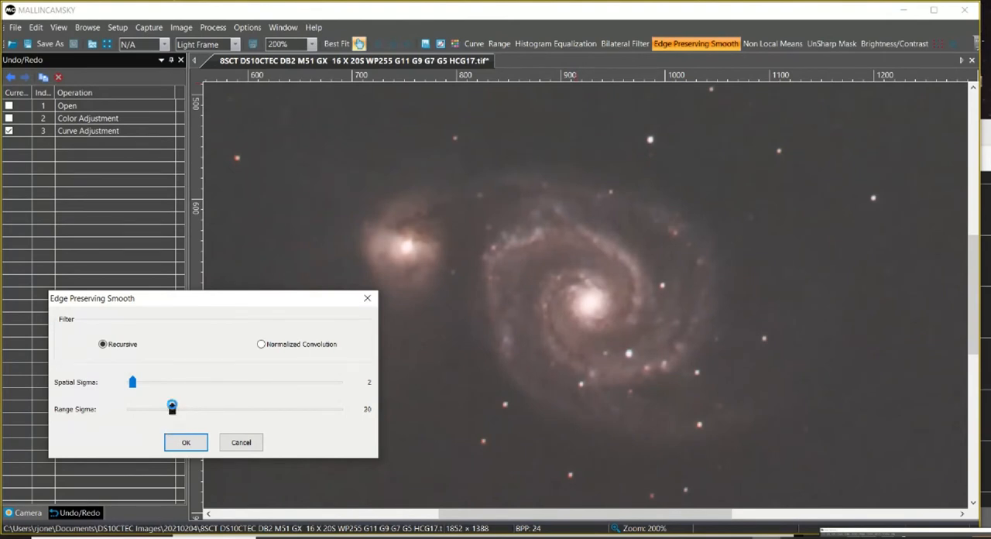
pyautogui.click(185, 444)
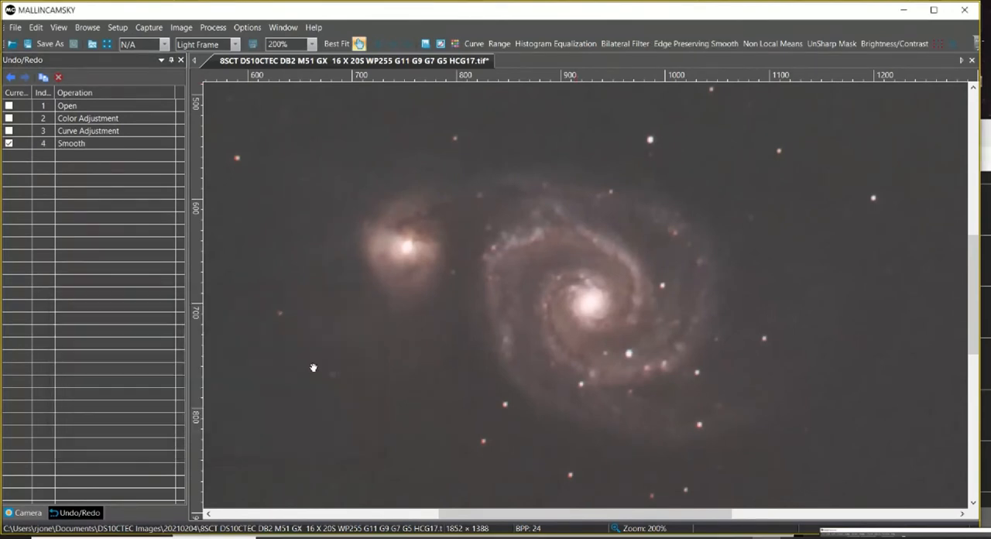
# Examine the galaxy core in close-up, stepping back and forth over the Smooth operation to compare noise and detail.
pyautogui.scroll(3, 572, 309)
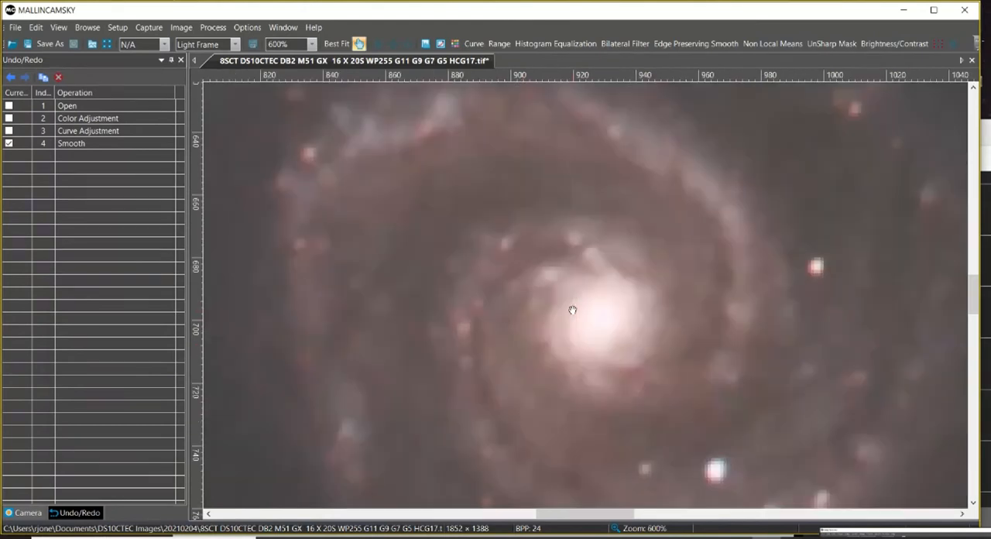
pyautogui.scroll(-1, 572, 310)
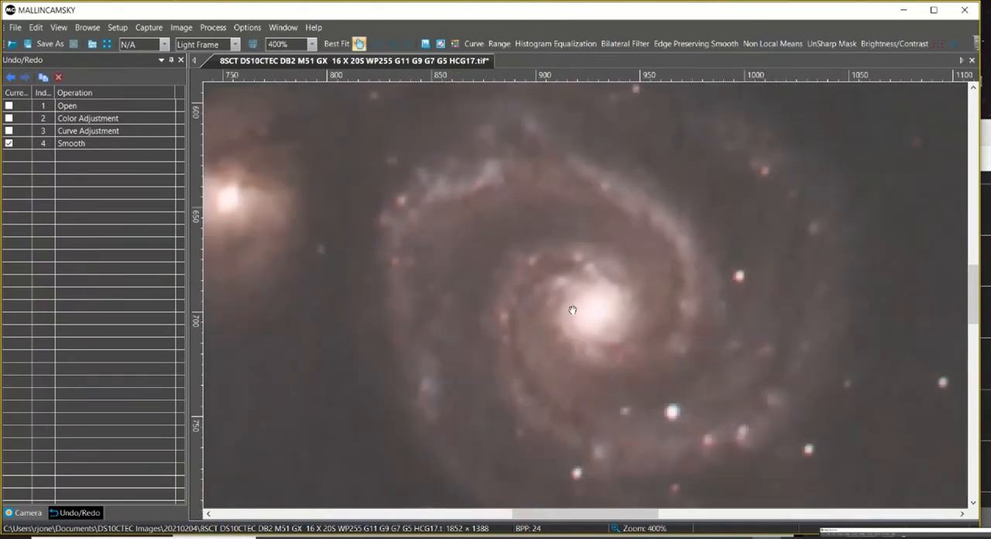
pyautogui.click(10, 77)
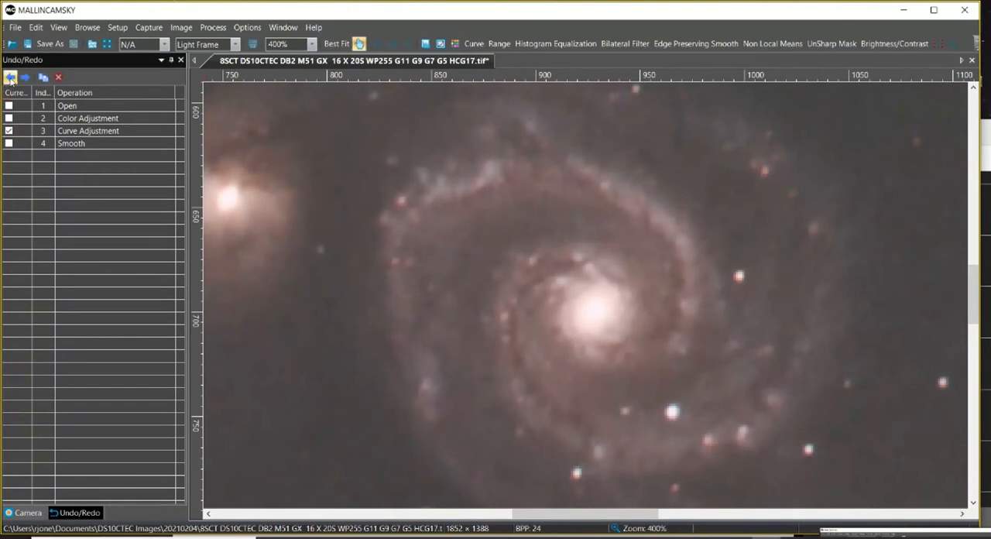
pyautogui.scroll(4, 593, 344)
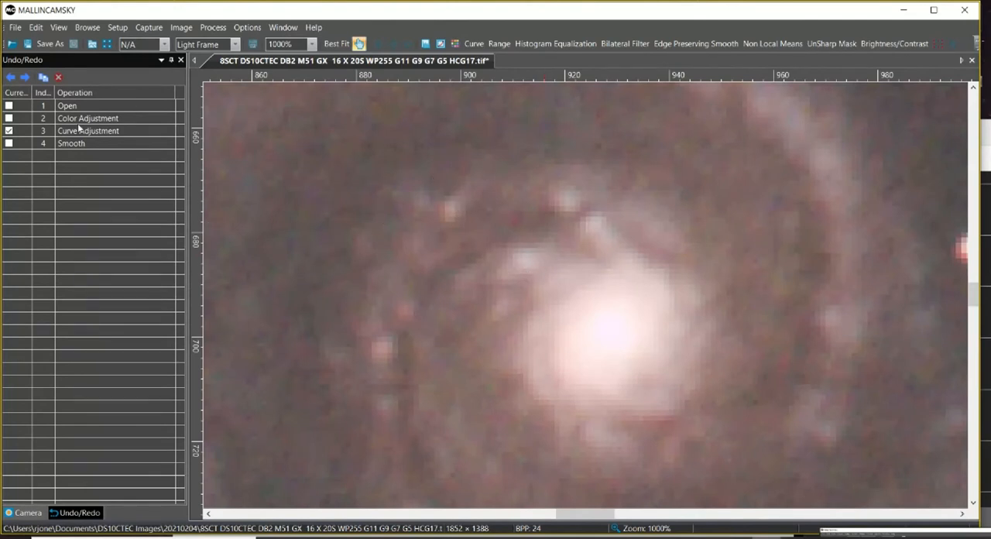
pyautogui.click(24, 78)
# Compare the image with and without the Smooth operation, first in full frame and again at 200% zoom.
pyautogui.click(337, 43)
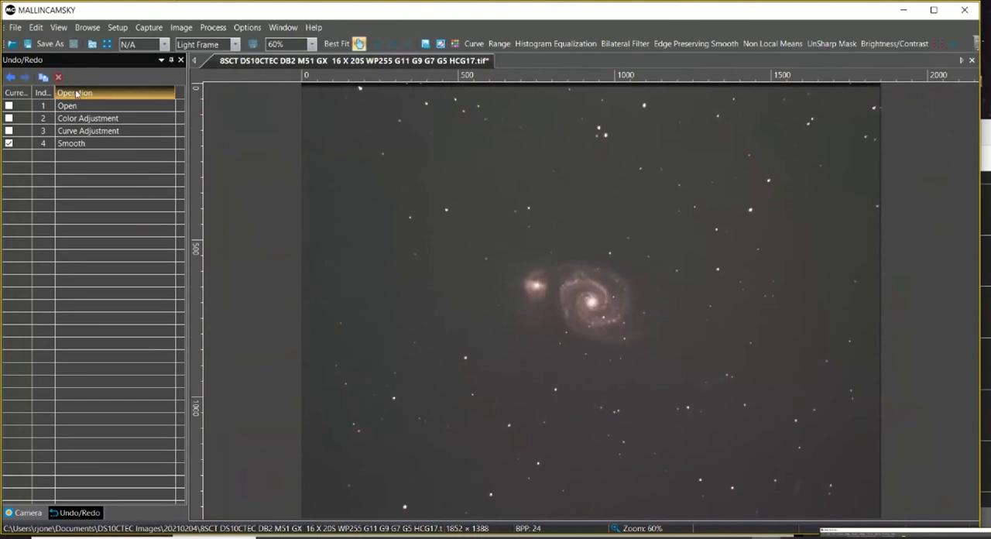
pyautogui.click(12, 79)
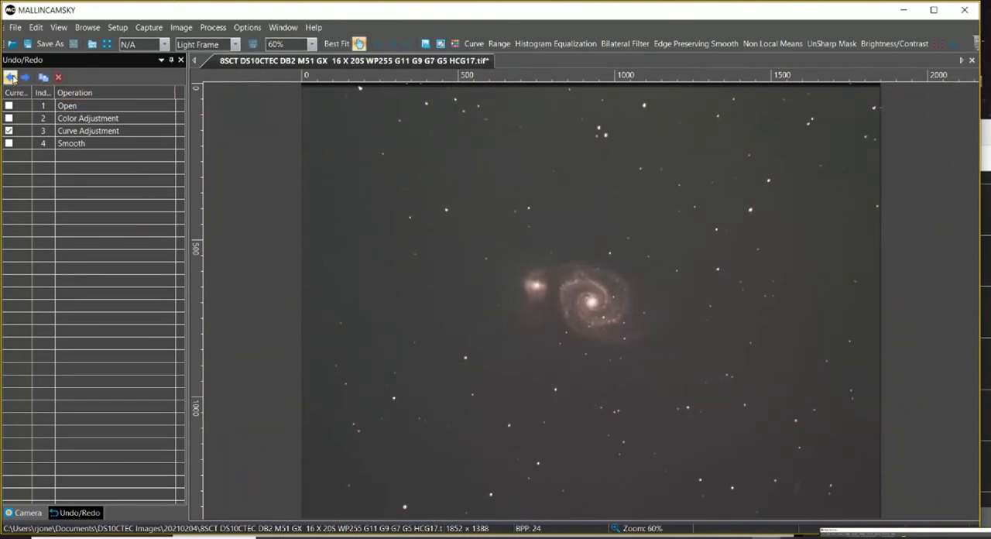
pyautogui.click(24, 78)
pyautogui.scroll(1, 612, 320)
pyautogui.scroll(4, 612, 320)
pyautogui.scroll(-2, 611, 320)
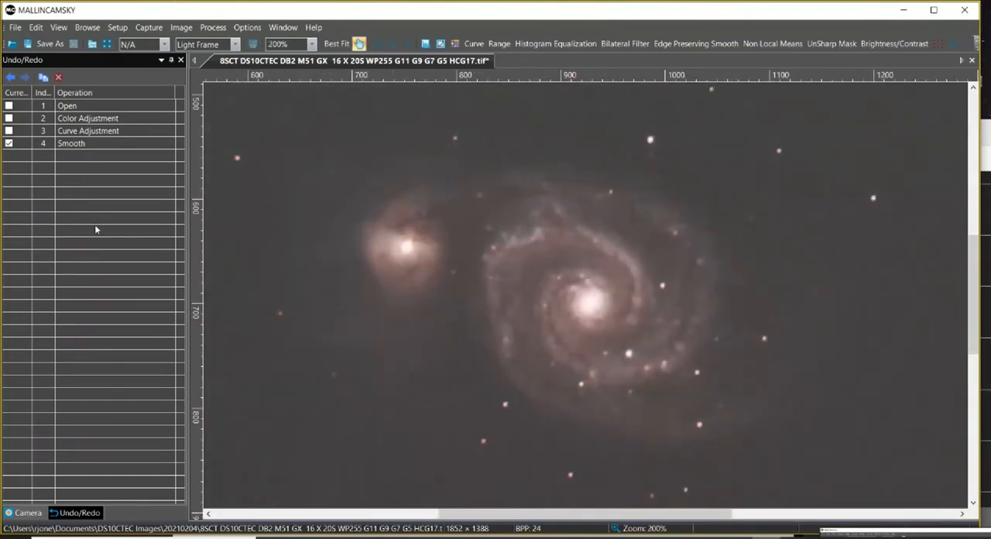
pyautogui.click(11, 79)
pyautogui.click(24, 79)
# Apply Histogram Equalization to the smoothed image with a strength of 10.
pyautogui.click(333, 45)
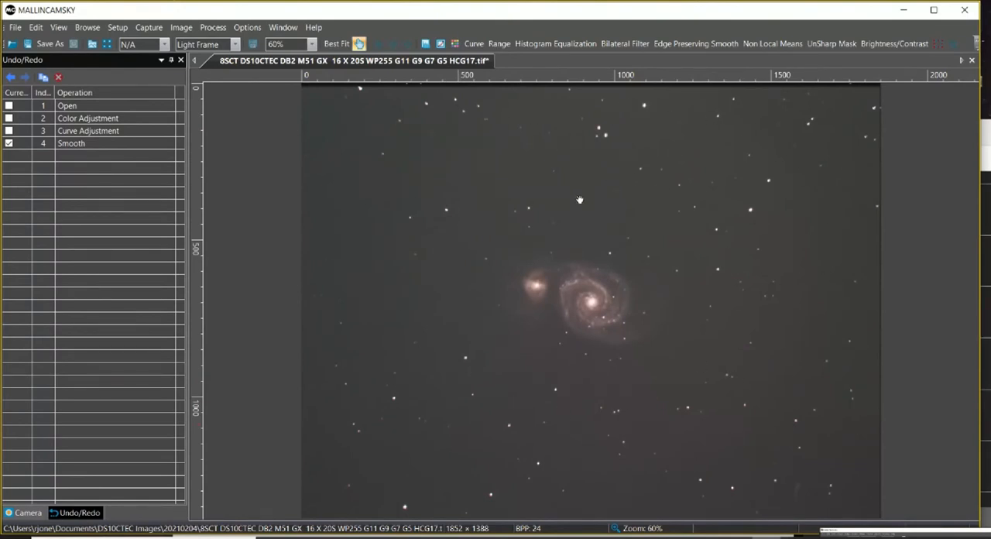
pyautogui.click(557, 44)
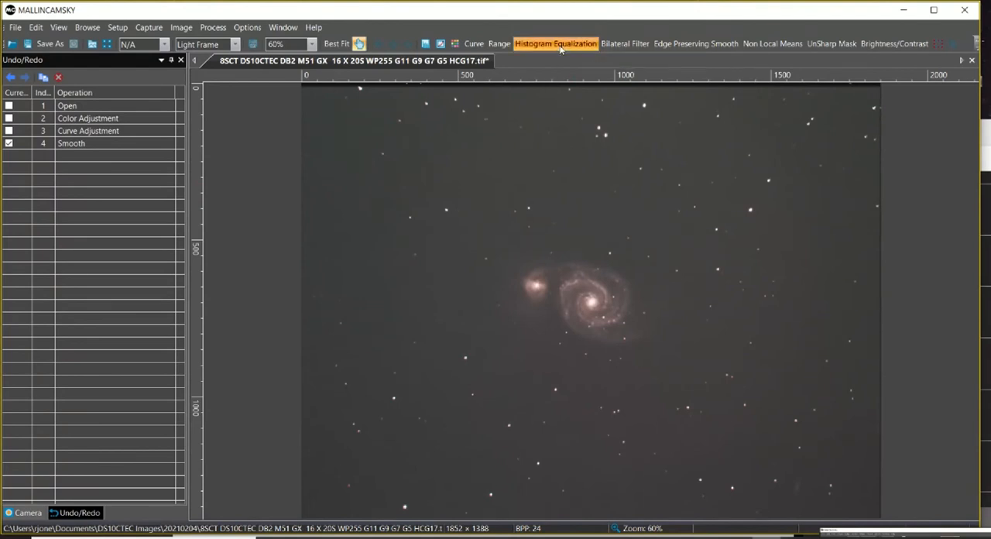
pyautogui.moveTo(553, 224); pyautogui.dragTo(234, 227)
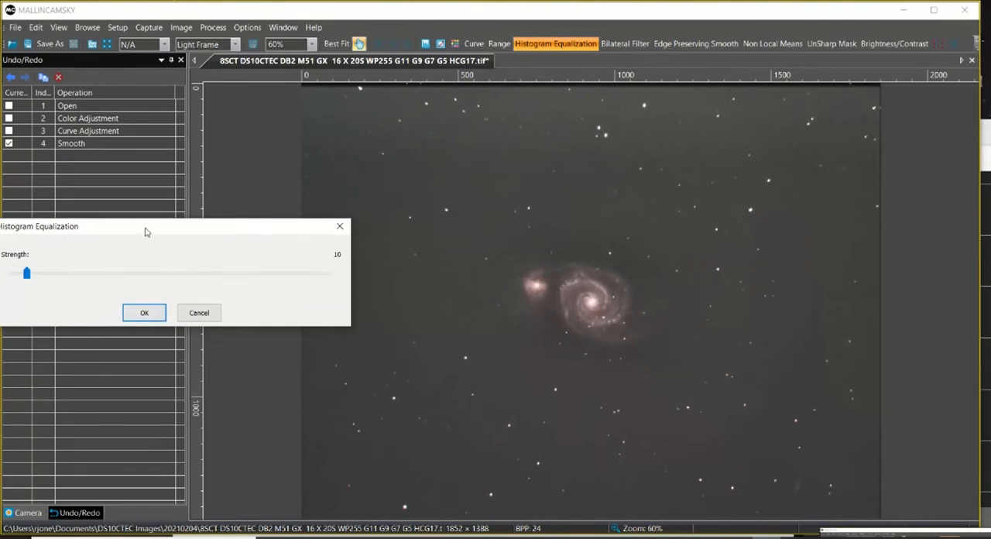
pyautogui.moveTo(147, 230); pyautogui.dragTo(198, 241)
pyautogui.click(192, 323)
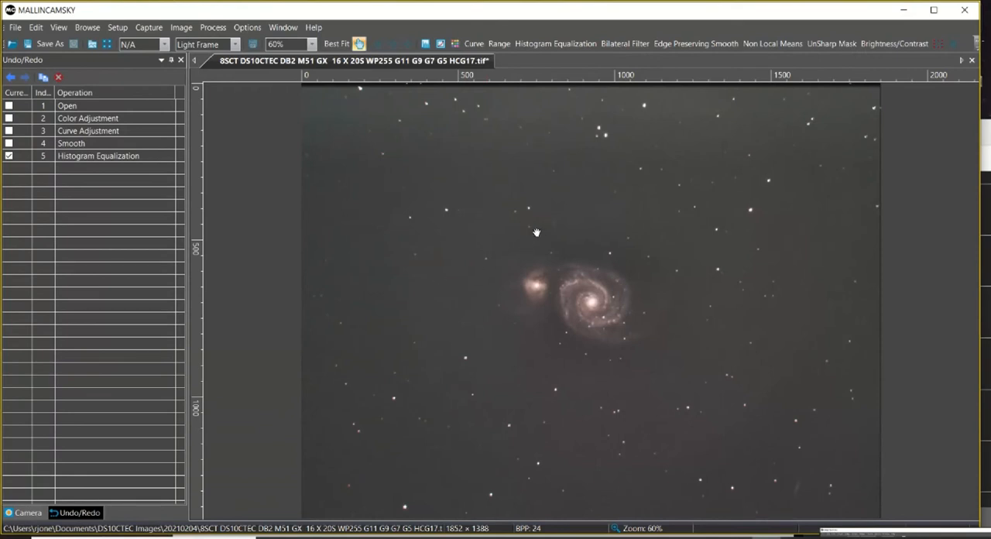
# Step back and forth over the Histogram Equalization at 150% zoom to compare the galaxy's contrast.
pyautogui.click(311, 44)
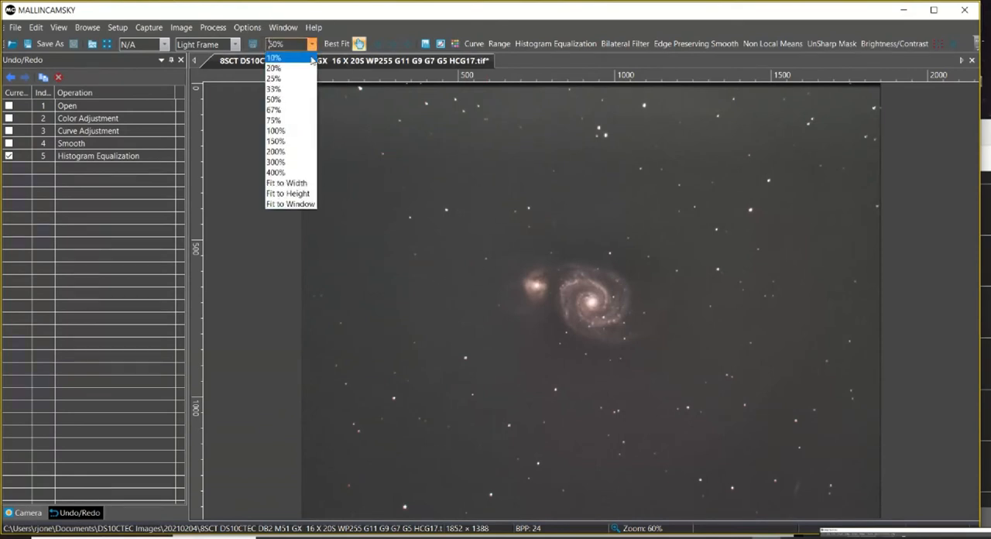
pyautogui.click(294, 148)
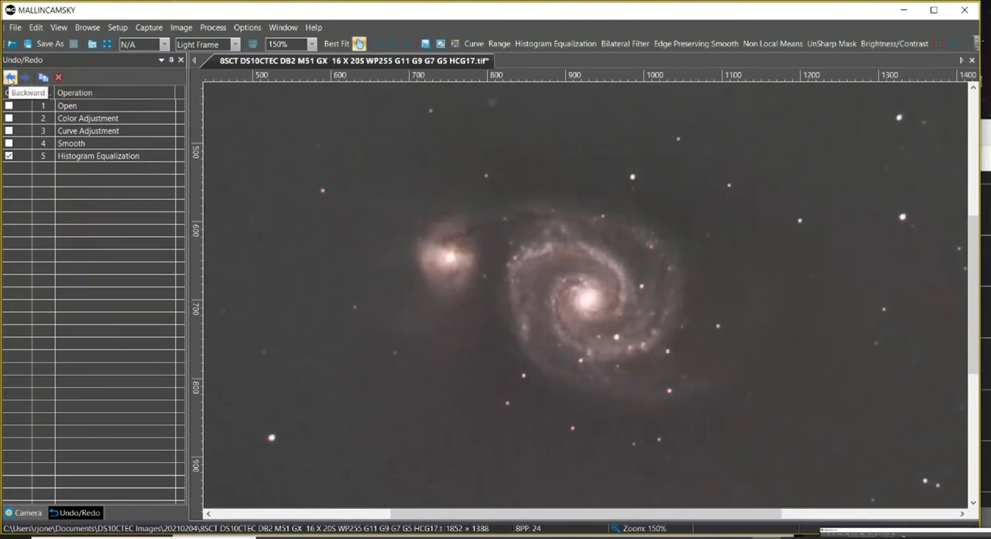
pyautogui.click(10, 78)
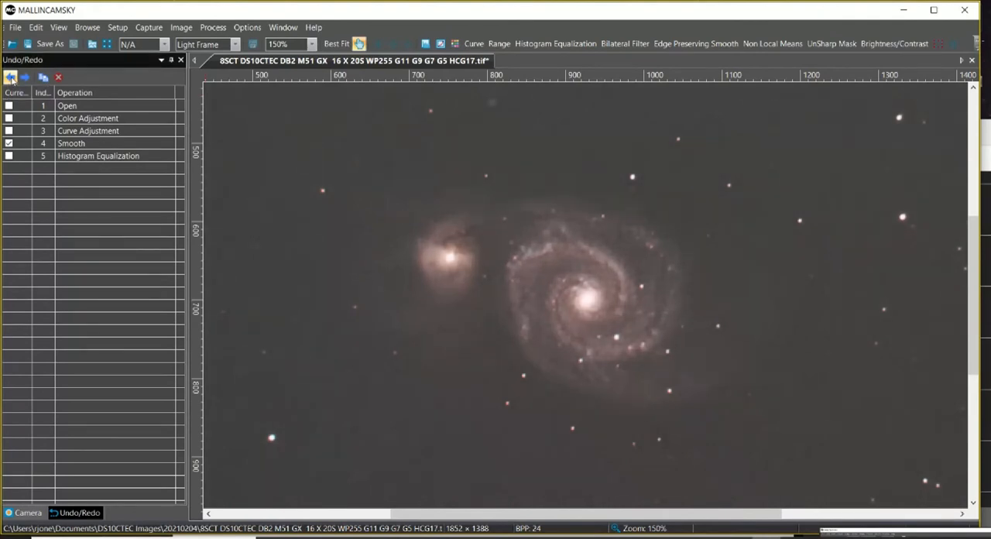
pyautogui.click(24, 77)
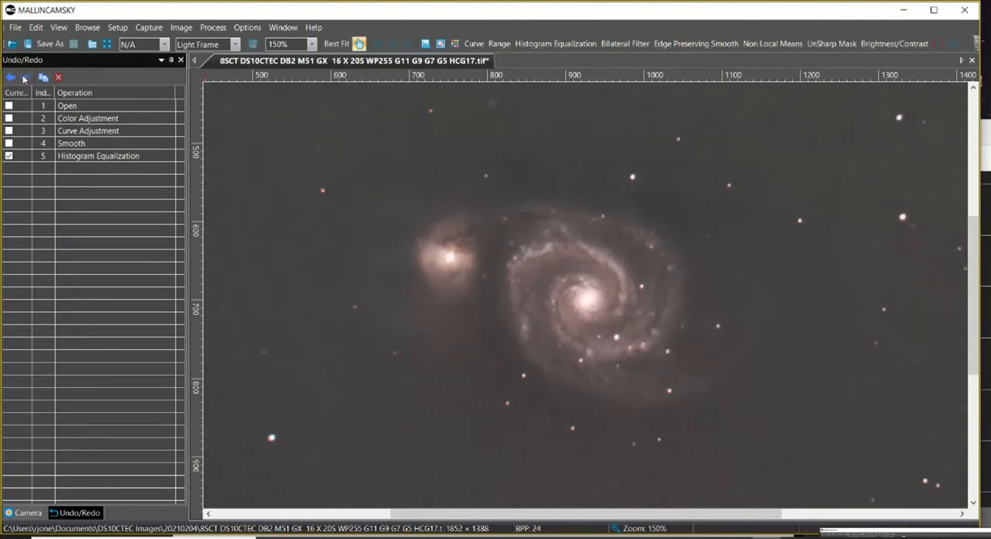
pyautogui.click(337, 44)
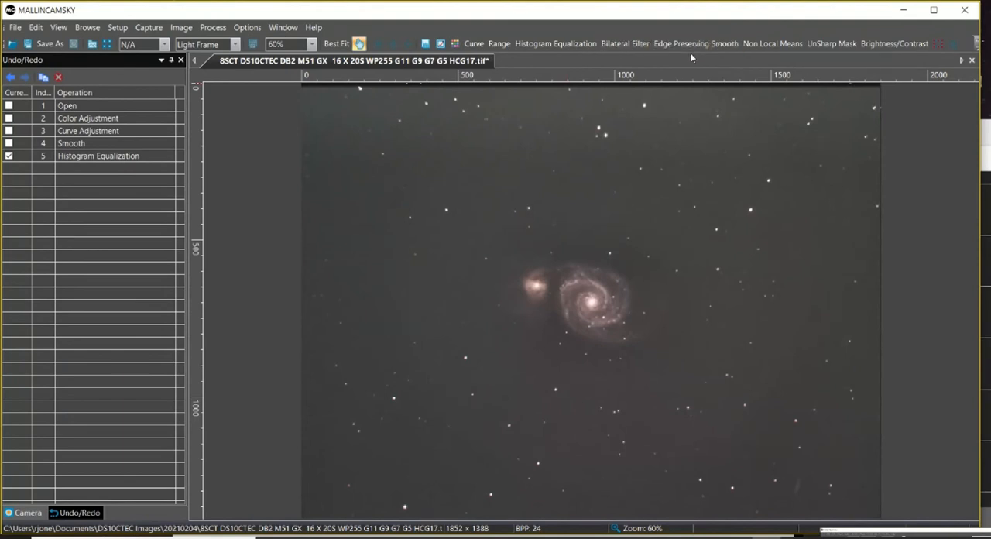
pyautogui.click(500, 44)
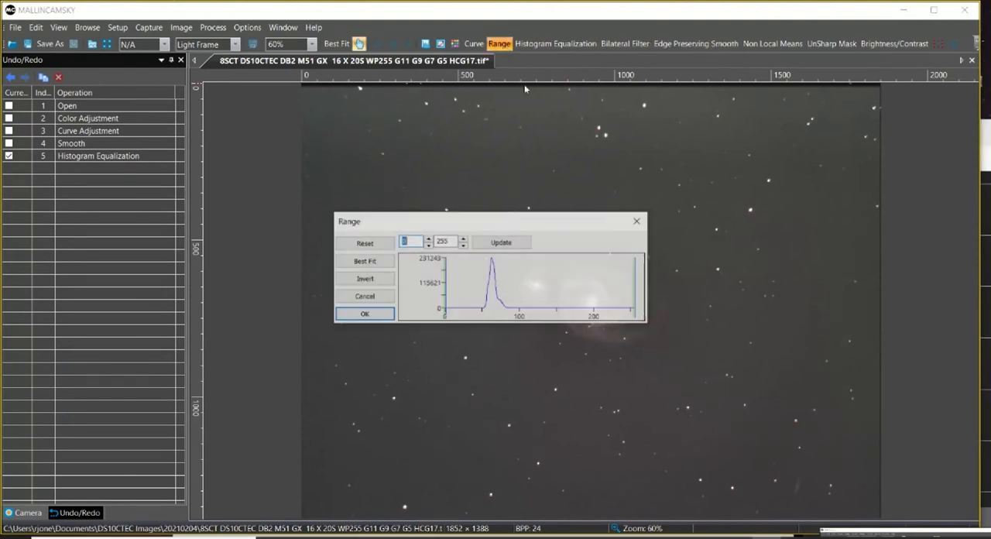
pyautogui.moveTo(553, 222); pyautogui.dragTo(303, 211)
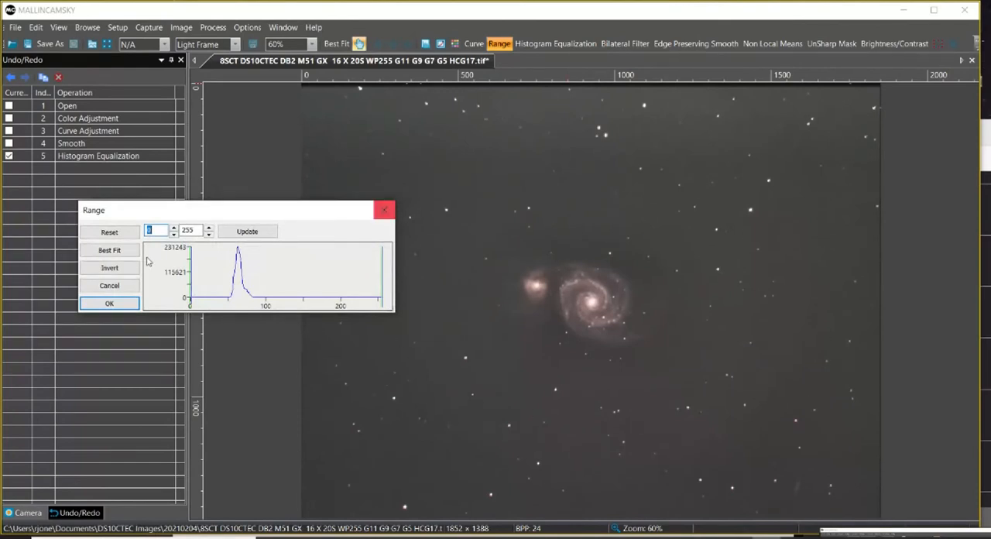
pyautogui.click(110, 286)
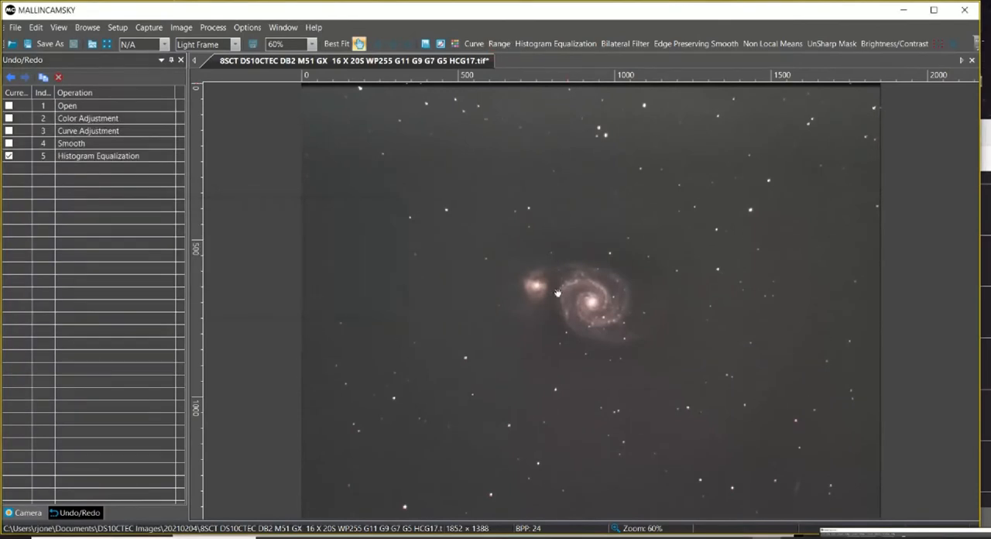
# Try a Range upper limit of 163 and reset it, and apply a Range of 51 to 255 to darken the background.
pyautogui.click(499, 44)
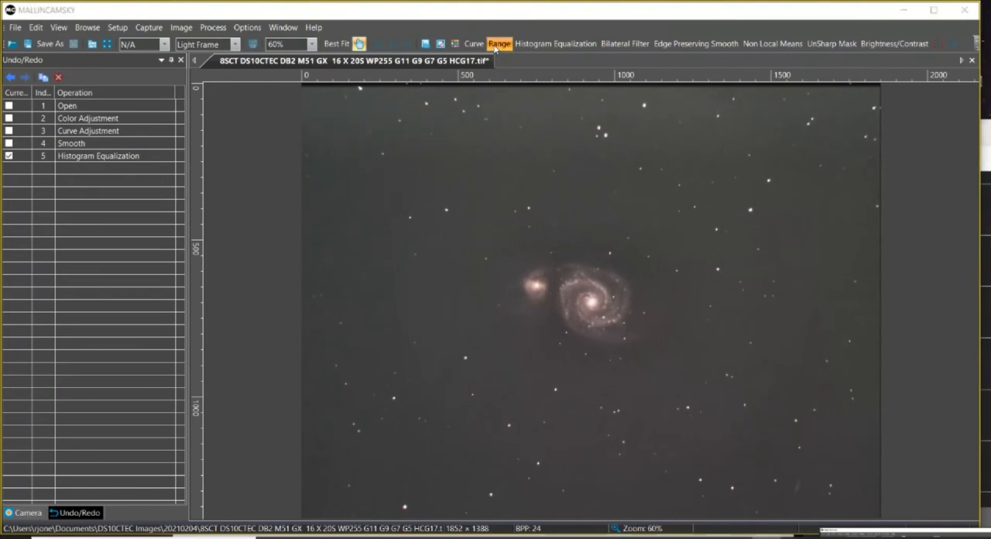
pyautogui.moveTo(499, 221); pyautogui.dragTo(179, 208)
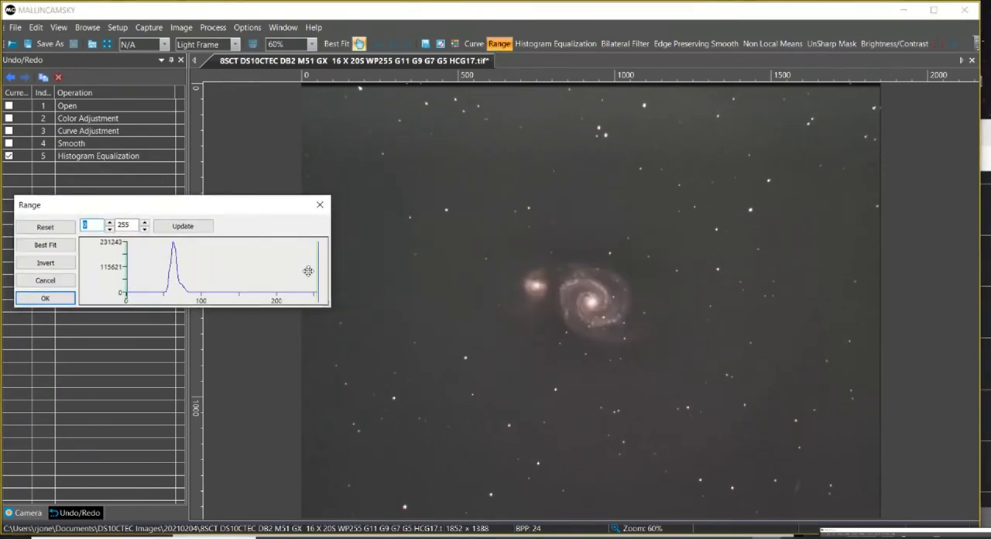
pyautogui.moveTo(318, 271); pyautogui.dragTo(248, 271)
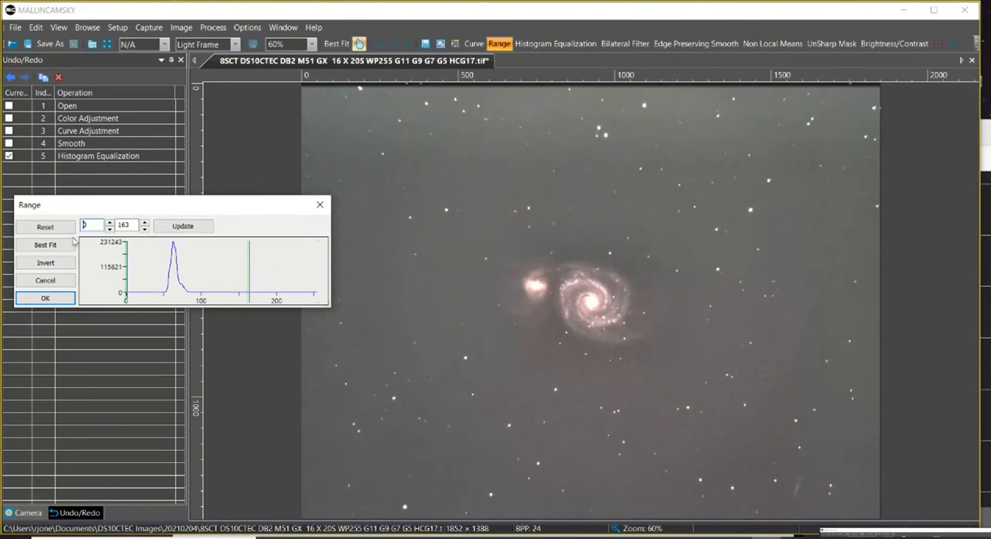
pyautogui.click(45, 227)
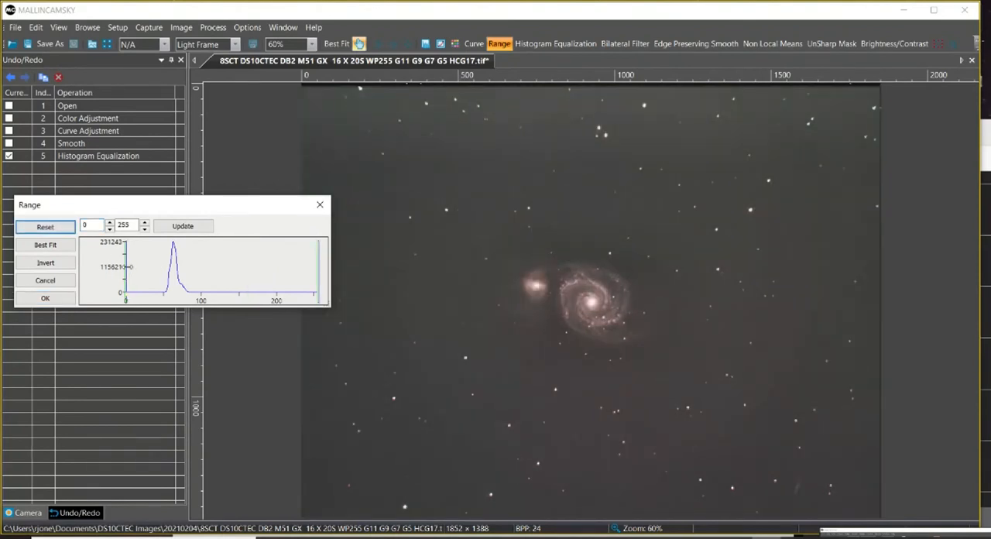
pyautogui.moveTo(128, 267); pyautogui.dragTo(163, 264)
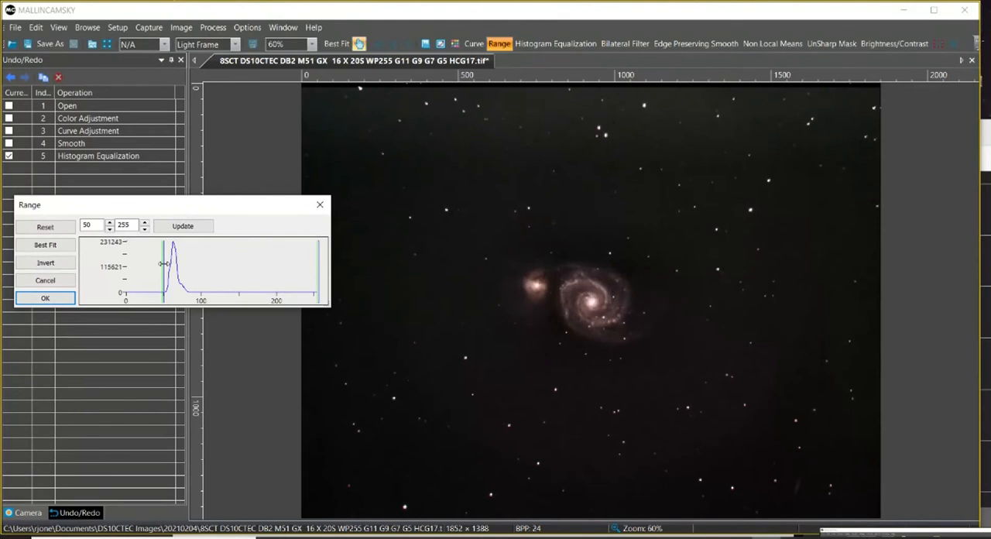
pyautogui.moveTo(164, 263); pyautogui.dragTo(164, 263)
pyautogui.moveTo(164, 263); pyautogui.dragTo(164, 263)
pyautogui.click(45, 299)
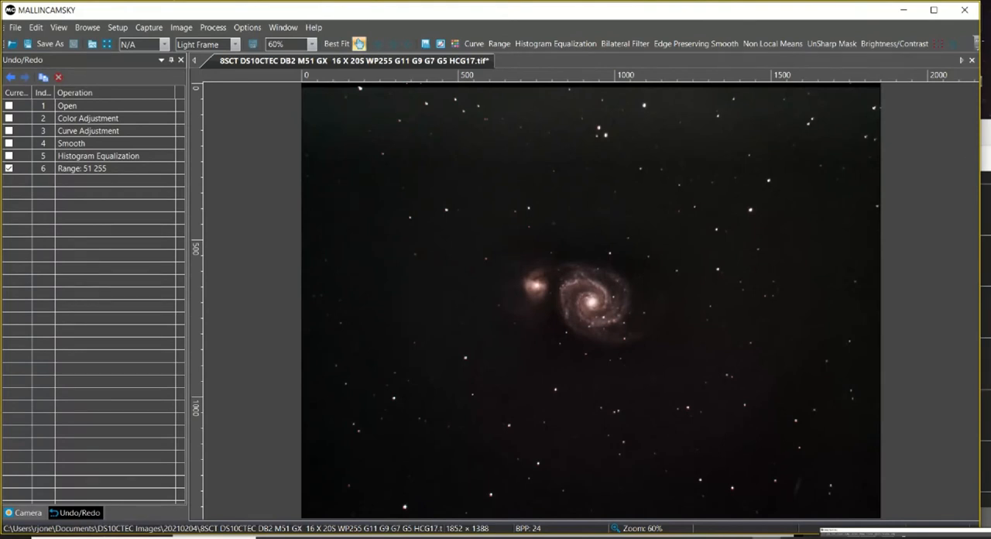
pyautogui.click(987, 279)
pyautogui.click(612, 18)
pyautogui.click(474, 44)
pyautogui.moveTo(492, 178); pyautogui.dragTo(249, 162)
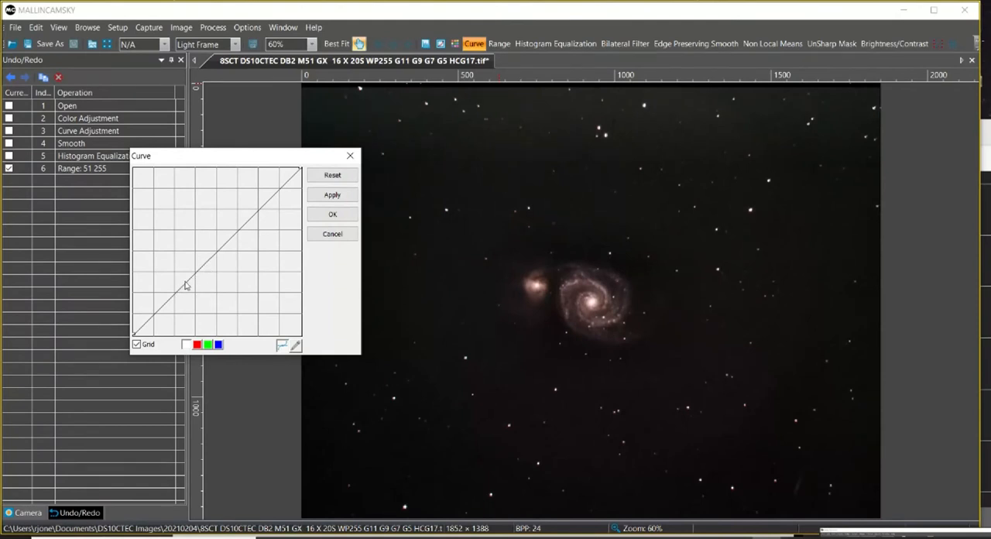
pyautogui.click(176, 293)
pyautogui.moveTo(158, 316); pyautogui.dragTo(157, 320)
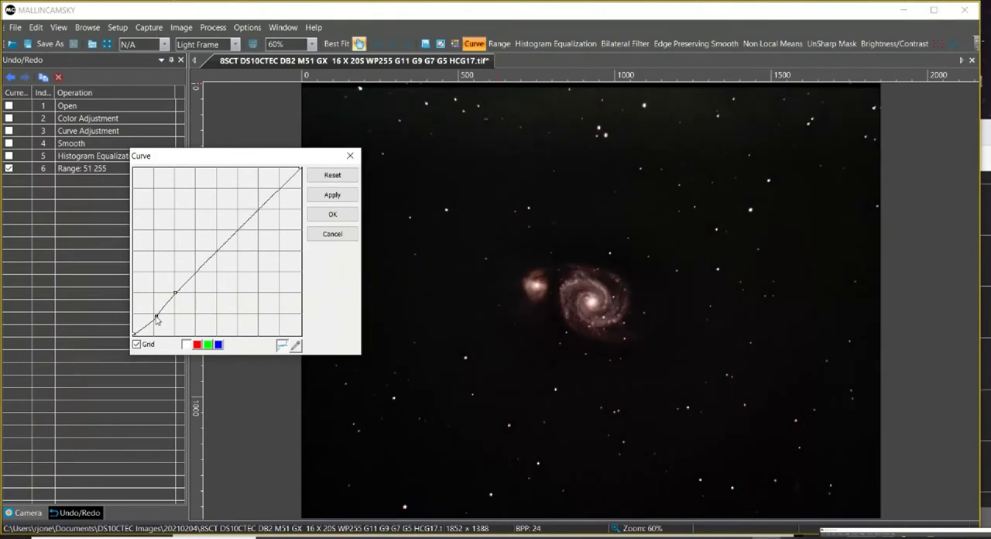
pyautogui.click(333, 235)
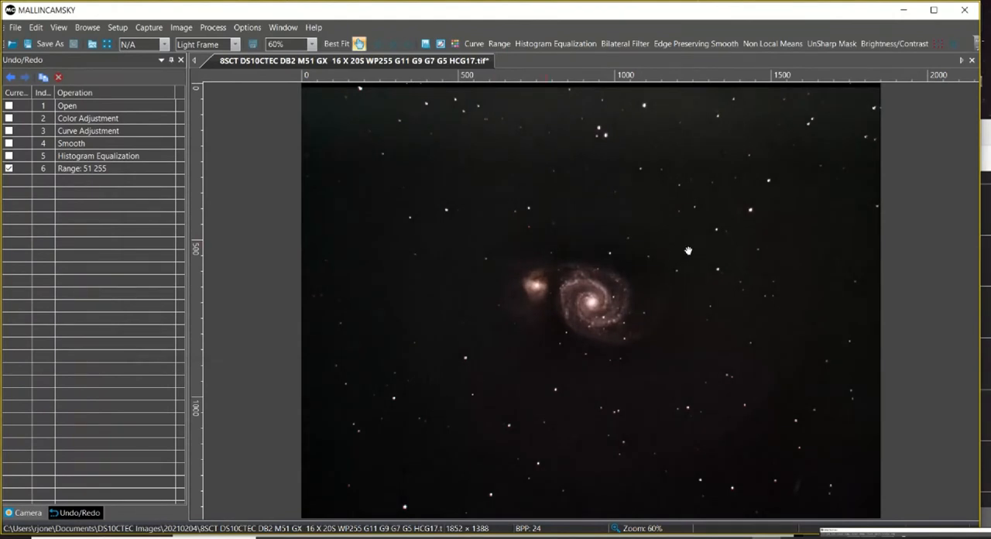
# Apply a Curve that anchors the lower midtones and pulls the darkest tones to black, judging the galaxy at 200% zoom.
pyautogui.scroll(3, 685, 250)
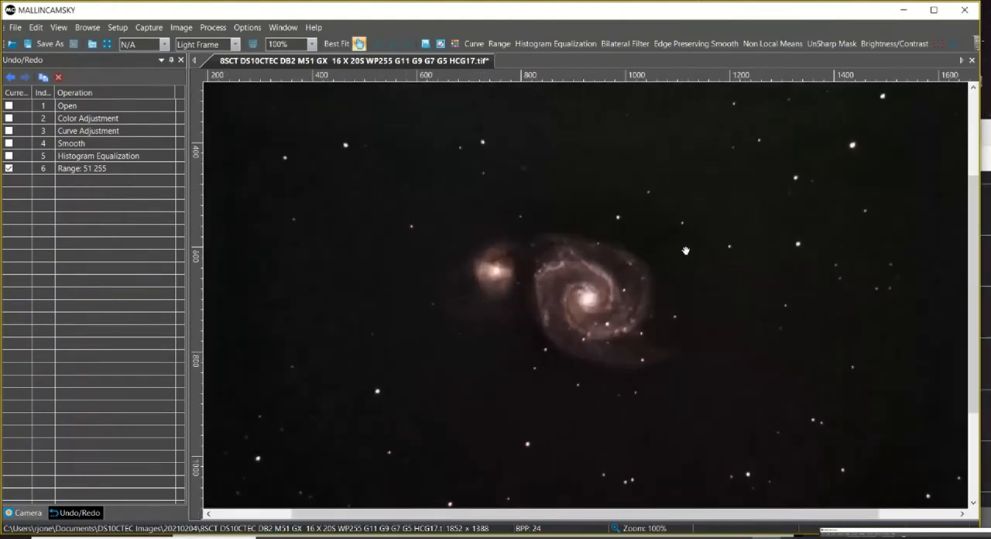
pyautogui.scroll(-1, 685, 250)
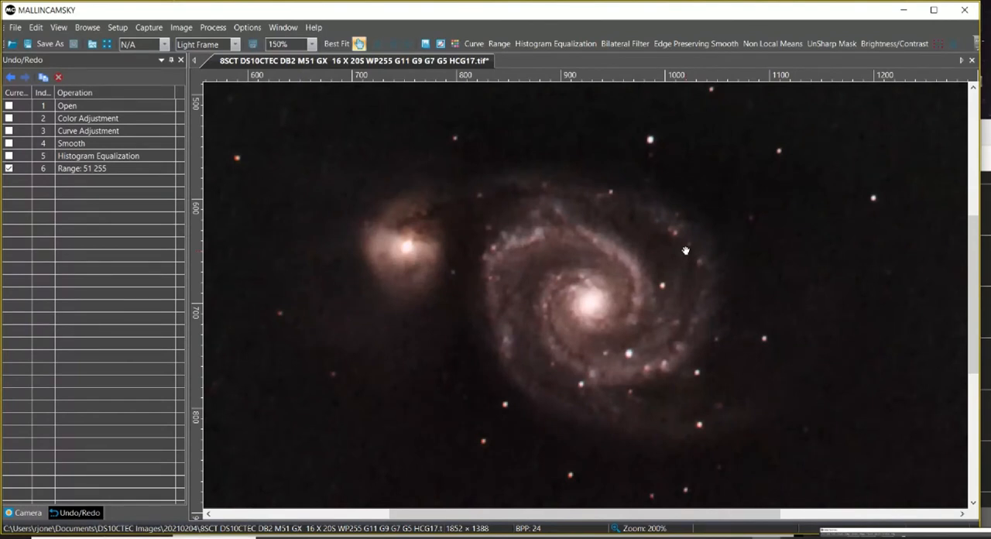
pyautogui.scroll(1, 686, 250)
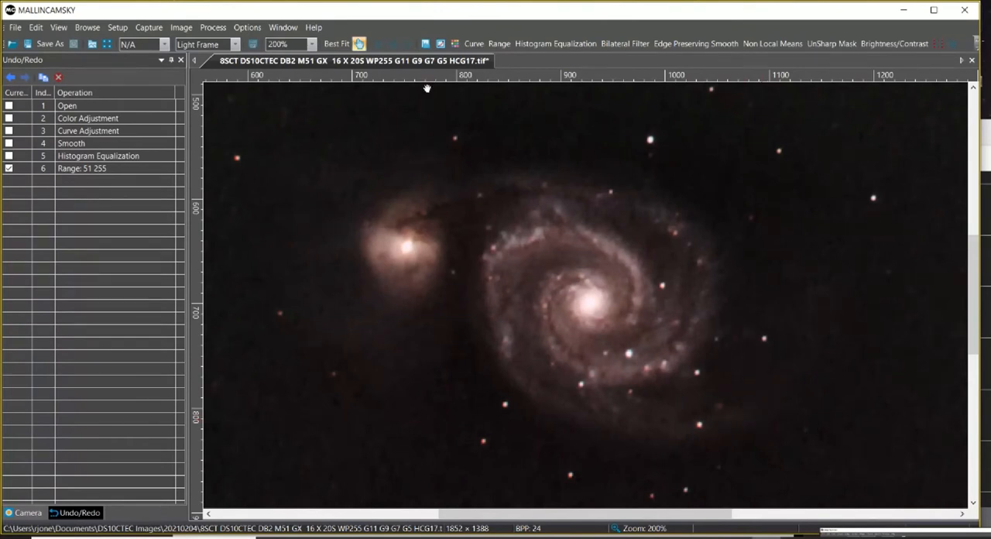
pyautogui.click(473, 44)
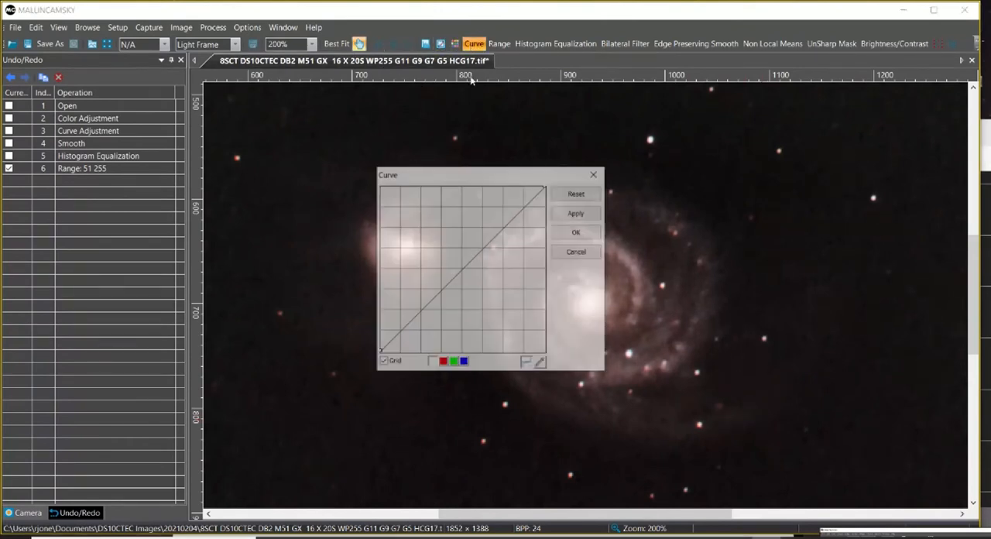
pyautogui.moveTo(476, 172); pyautogui.dragTo(205, 142)
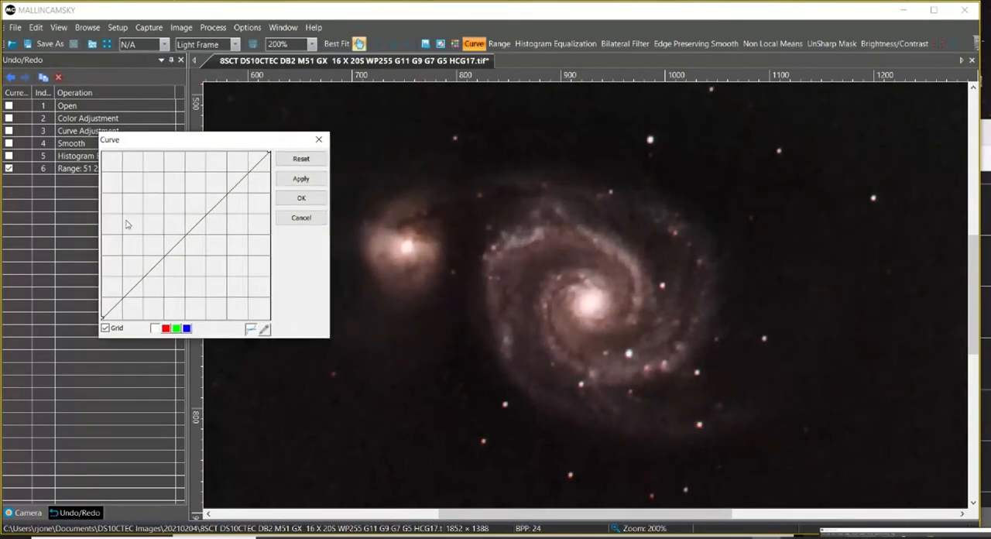
pyautogui.click(143, 278)
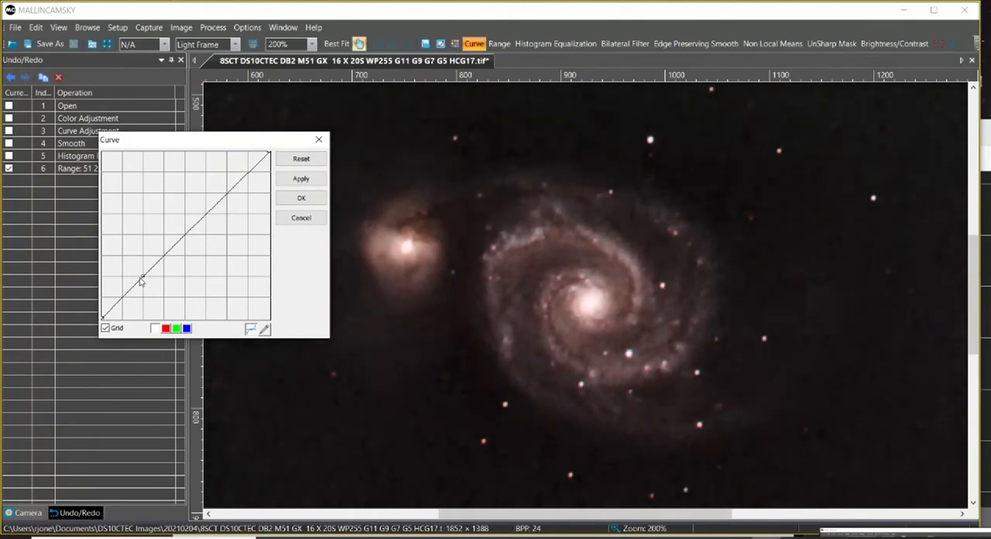
pyautogui.moveTo(120, 307); pyautogui.dragTo(114, 318)
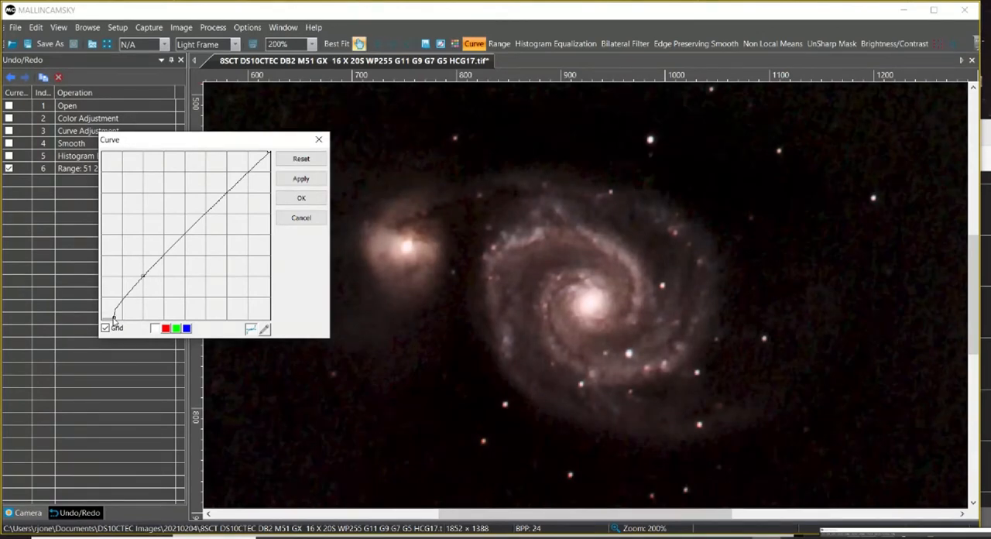
pyautogui.moveTo(114, 319); pyautogui.dragTo(116, 319)
pyautogui.click(303, 199)
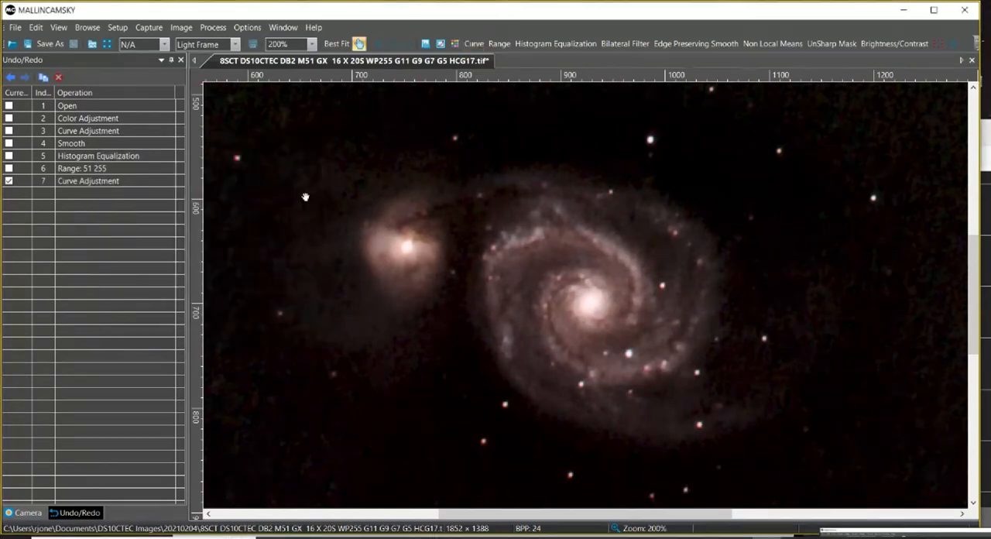
# Check the full frame and delete the latest Curve Adjustment from the operation history.
pyautogui.click(357, 44)
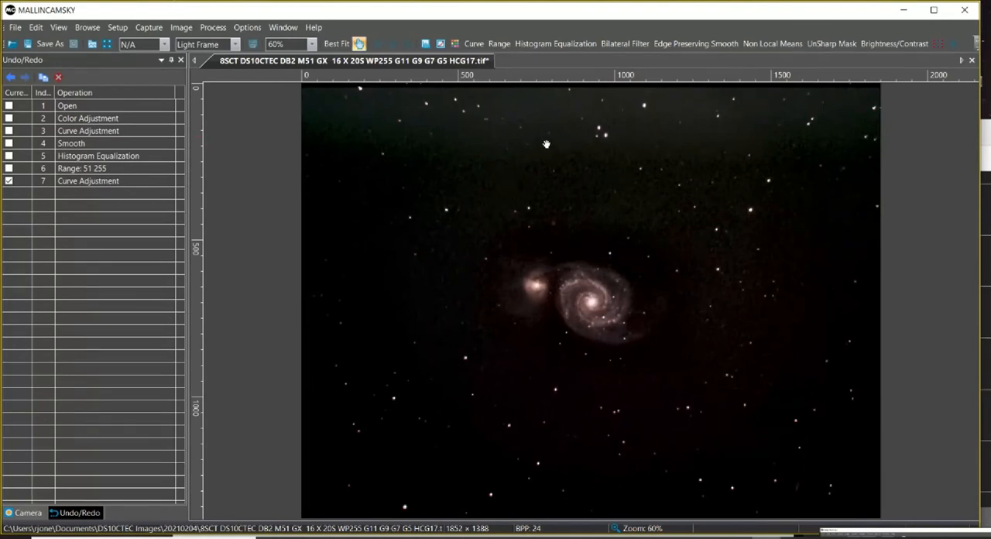
pyautogui.click(102, 180)
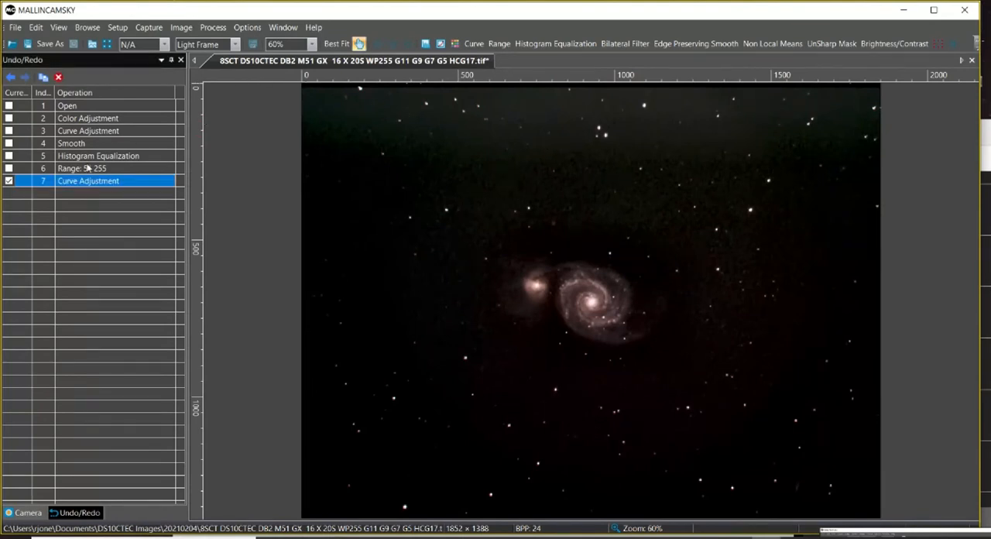
pyautogui.click(58, 76)
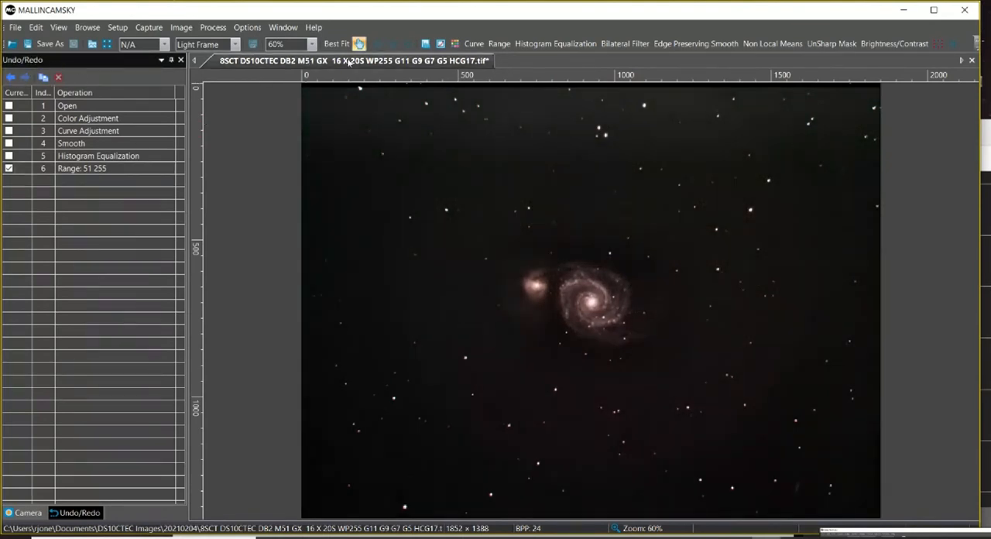
# Start a new Curve with slightly raised midtones, a control point in the shadows, and the black point shifted inward.
pyautogui.click(474, 43)
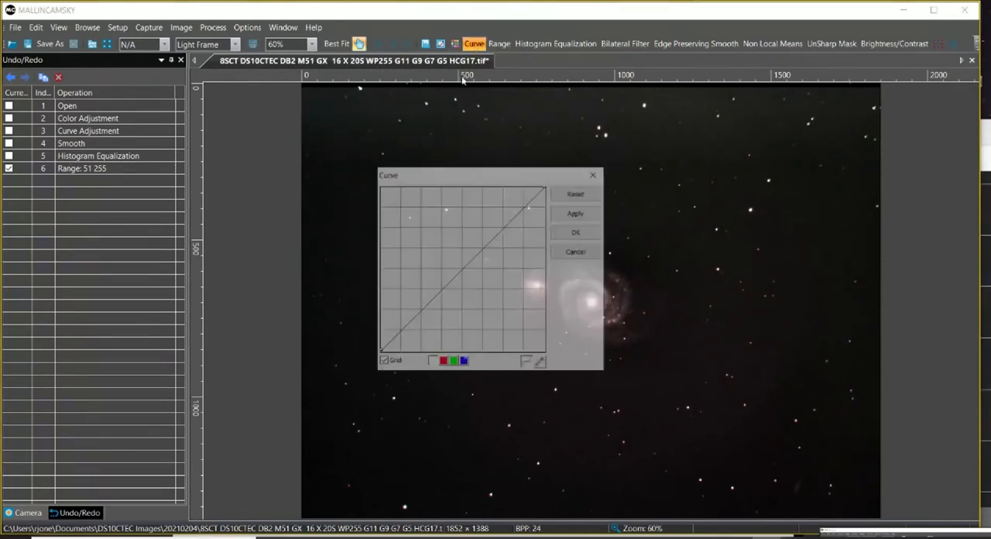
pyautogui.moveTo(478, 175); pyautogui.dragTo(188, 164)
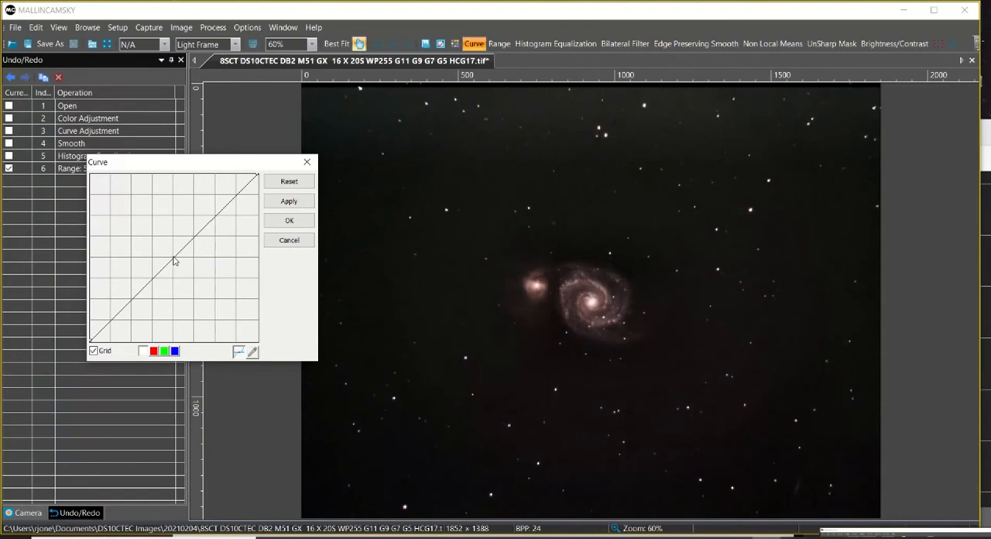
pyautogui.moveTo(174, 261); pyautogui.dragTo(169, 254)
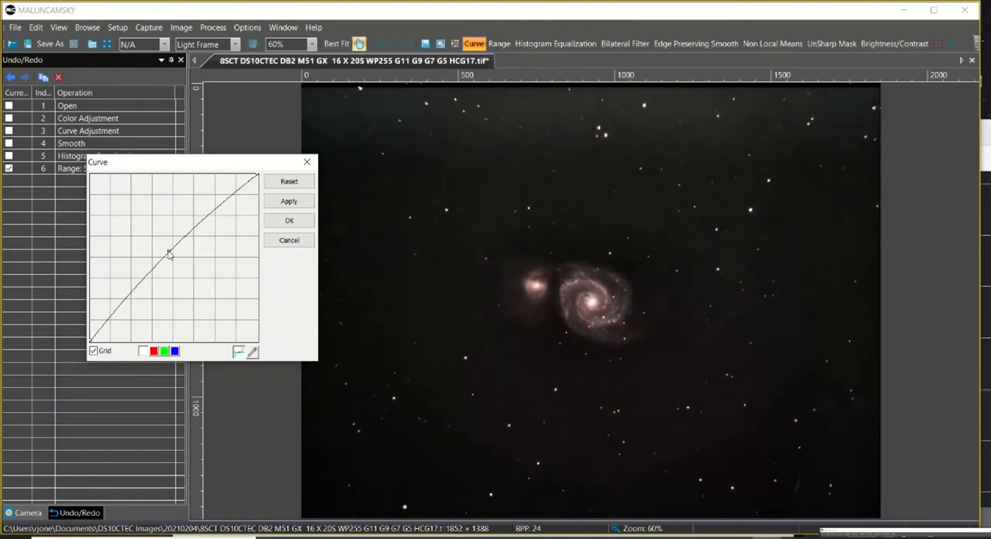
pyautogui.click(117, 309)
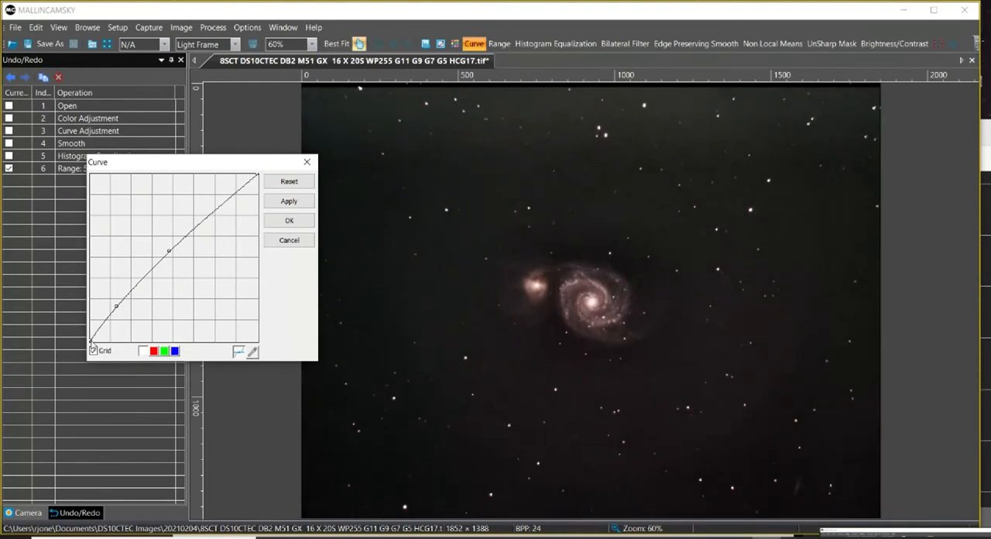
pyautogui.moveTo(91, 342); pyautogui.dragTo(102, 342)
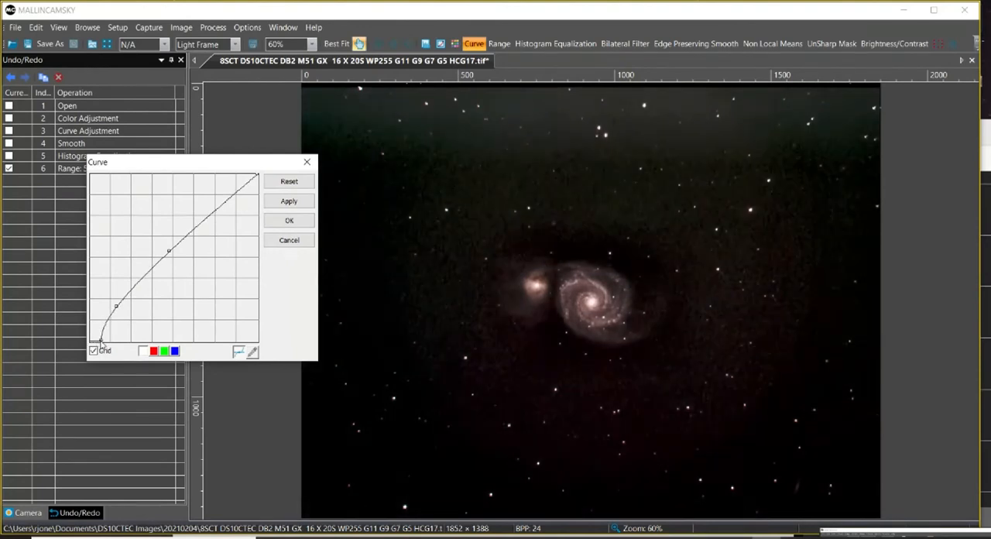
# Fine-tune the curve's shadow point to keep the galaxy's faint arms bright over a dark background, and apply the curve.
pyautogui.moveTo(117, 307); pyautogui.dragTo(120, 307)
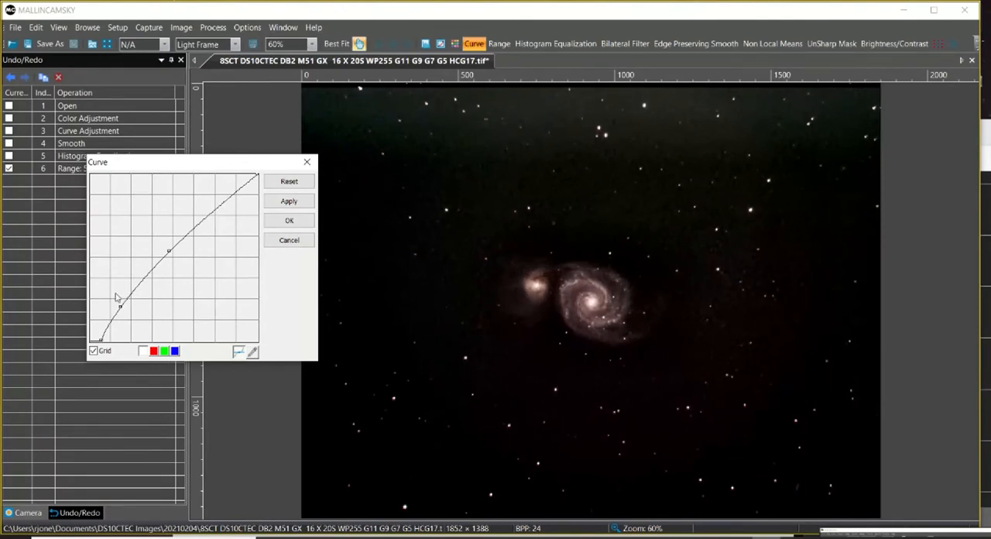
pyautogui.moveTo(120, 309); pyautogui.dragTo(119, 307)
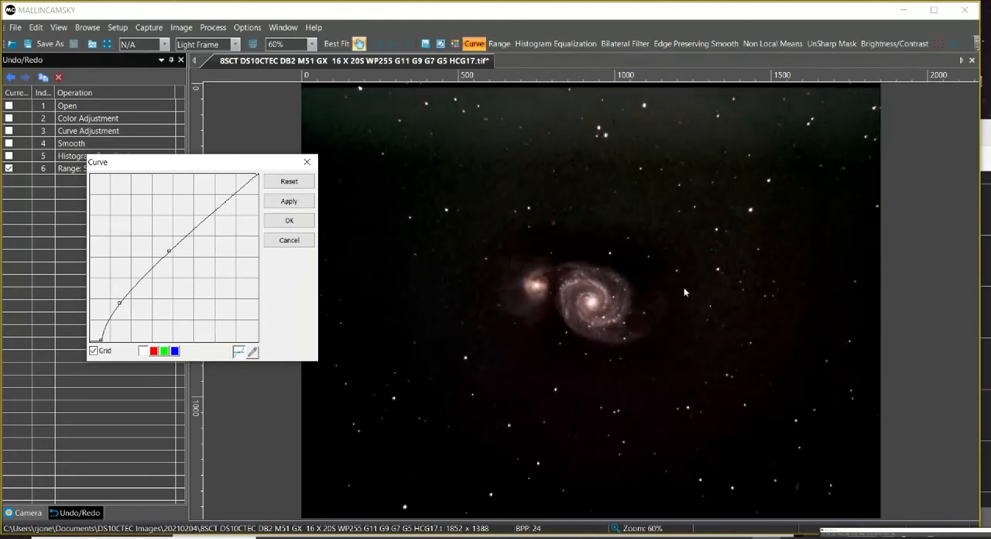
pyautogui.moveTo(120, 303); pyautogui.dragTo(123, 301)
pyautogui.moveTo(122, 305); pyautogui.dragTo(121, 301)
pyautogui.moveTo(121, 301); pyautogui.dragTo(110, 291)
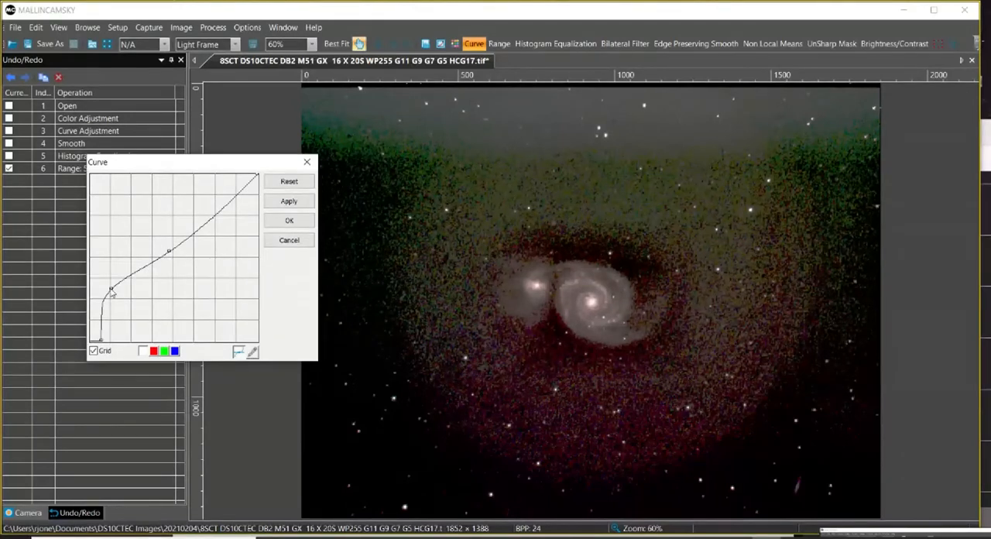
pyautogui.moveTo(111, 293); pyautogui.dragTo(127, 300)
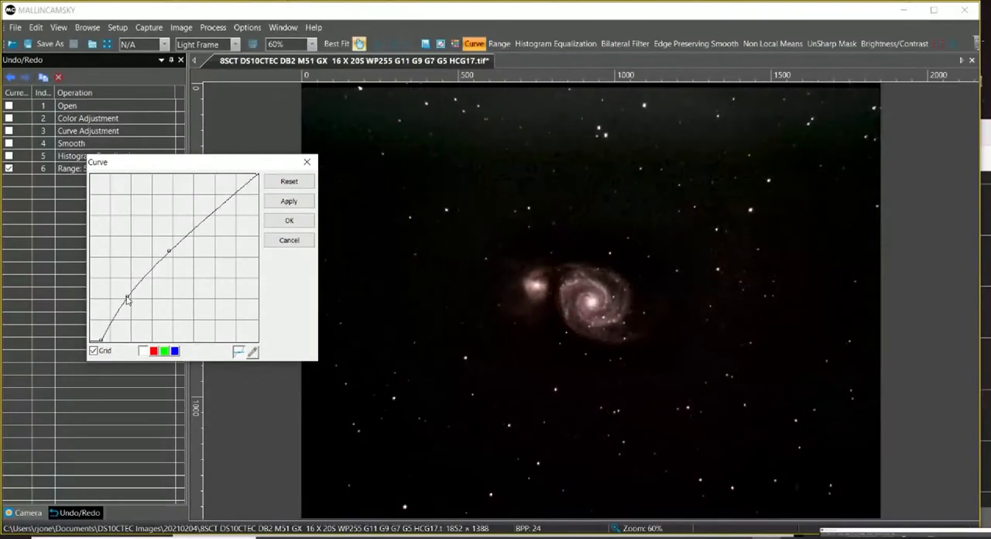
pyautogui.moveTo(127, 298); pyautogui.dragTo(125, 298)
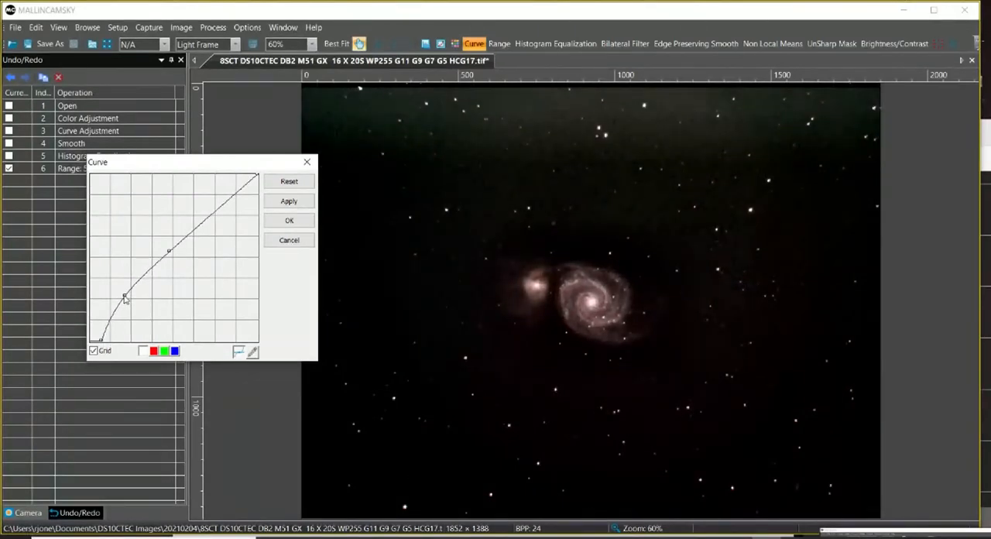
pyautogui.click(289, 221)
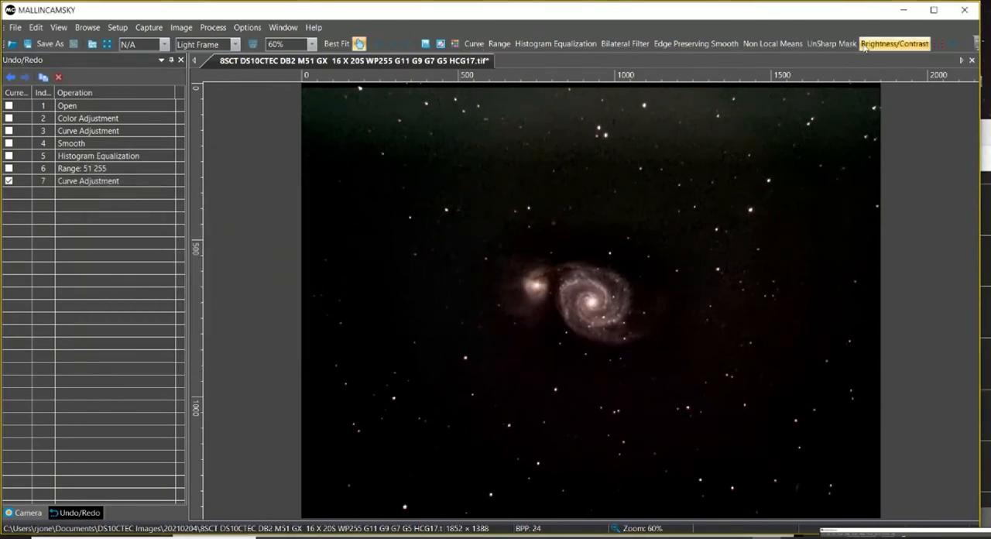
# Adjust the image's brightness to about 15 and its contrast to 20, and apply the change.
pyautogui.click(887, 45)
pyautogui.moveTo(476, 232); pyautogui.dragTo(345, 232)
pyautogui.moveTo(334, 300)
pyautogui.mouseDown()
pyautogui.moveTo(367, 301)
pyautogui.moveTo(346, 303)
pyautogui.mouseUp()
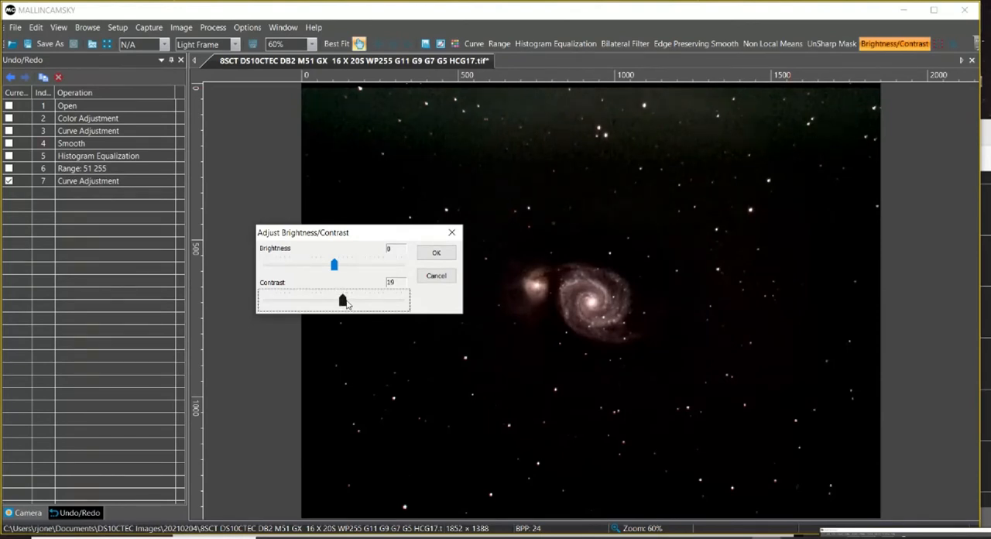
pyautogui.moveTo(347, 304); pyautogui.dragTo(347, 303)
pyautogui.moveTo(334, 266); pyautogui.dragTo(341, 267)
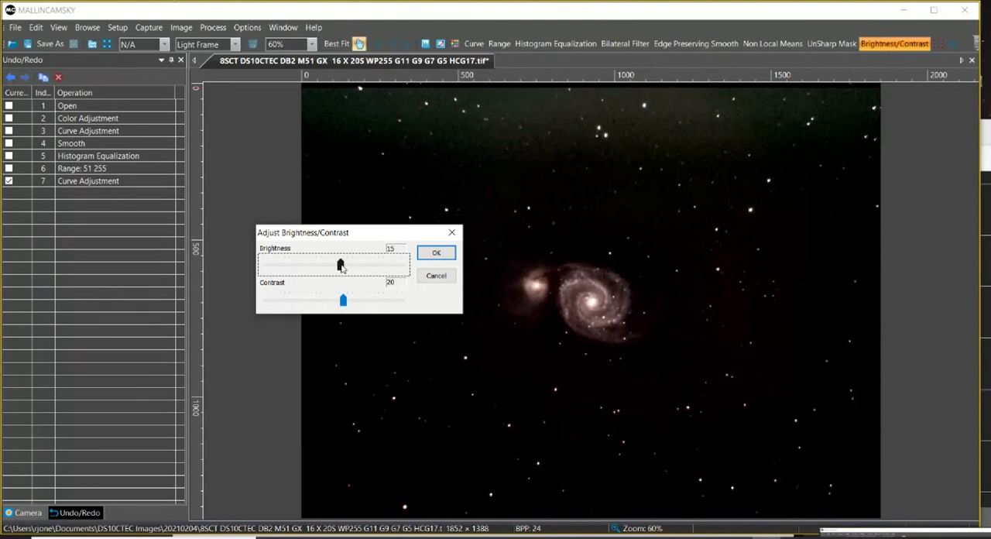
pyautogui.moveTo(341, 267); pyautogui.dragTo(342, 267)
pyautogui.click(437, 253)
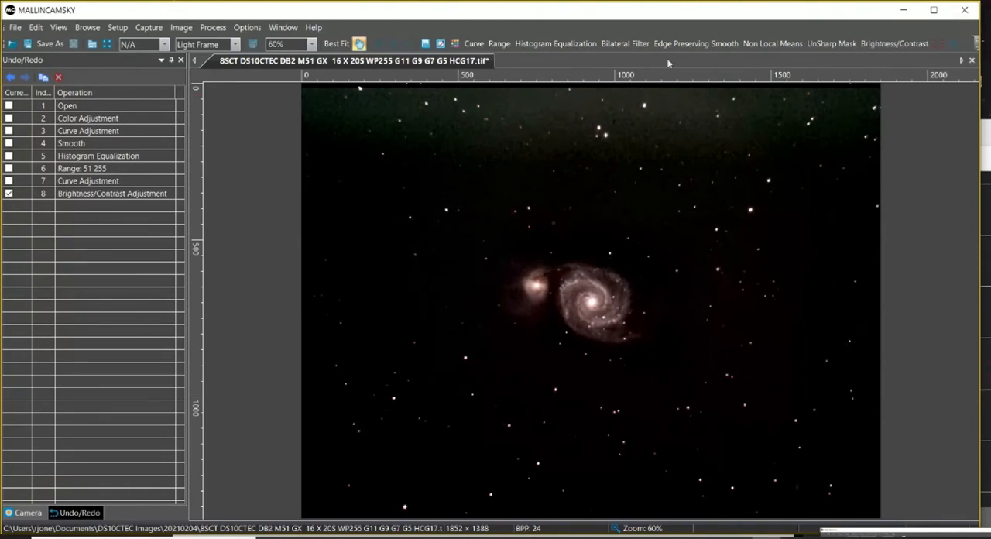
# Draw a rectangular selection around M51 and its companion galaxy, leaving a wide margin of background.
pyautogui.click(938, 44)
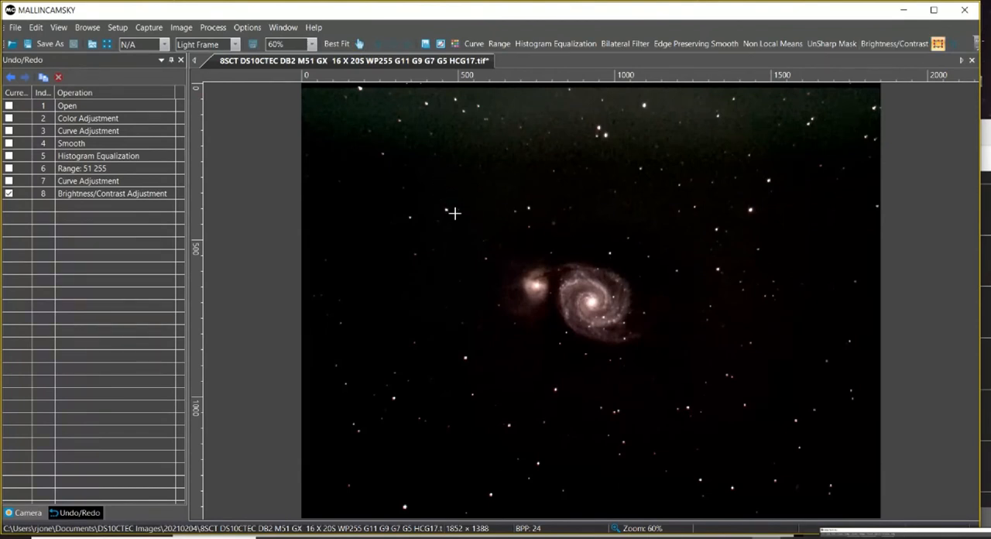
pyautogui.moveTo(441, 194); pyautogui.dragTo(745, 419)
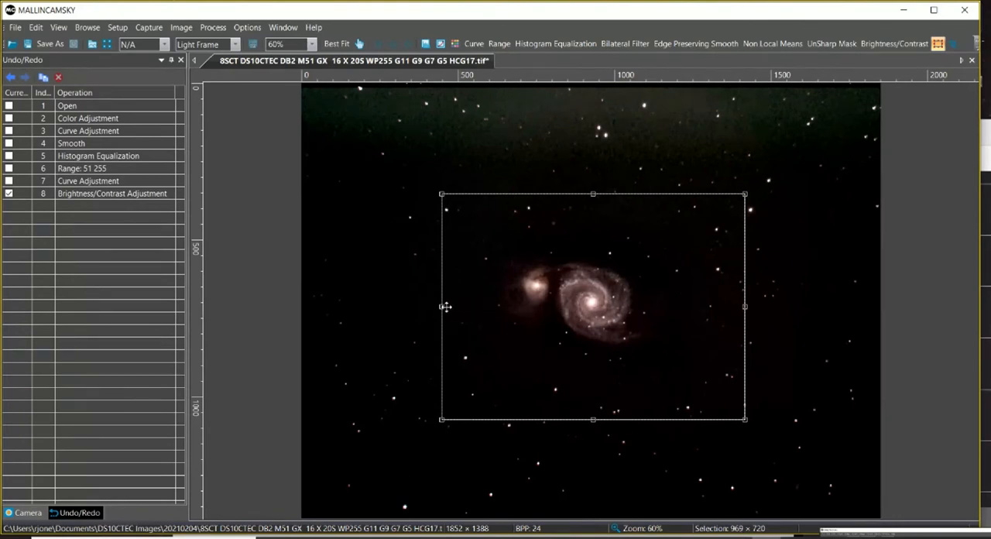
# Resize the selection to 1000 × 750 pixels centered on M51 and its companion, and crop the image to it.
pyautogui.moveTo(441, 307); pyautogui.dragTo(434, 307)
pyautogui.moveTo(433, 306); pyautogui.dragTo(431, 306)
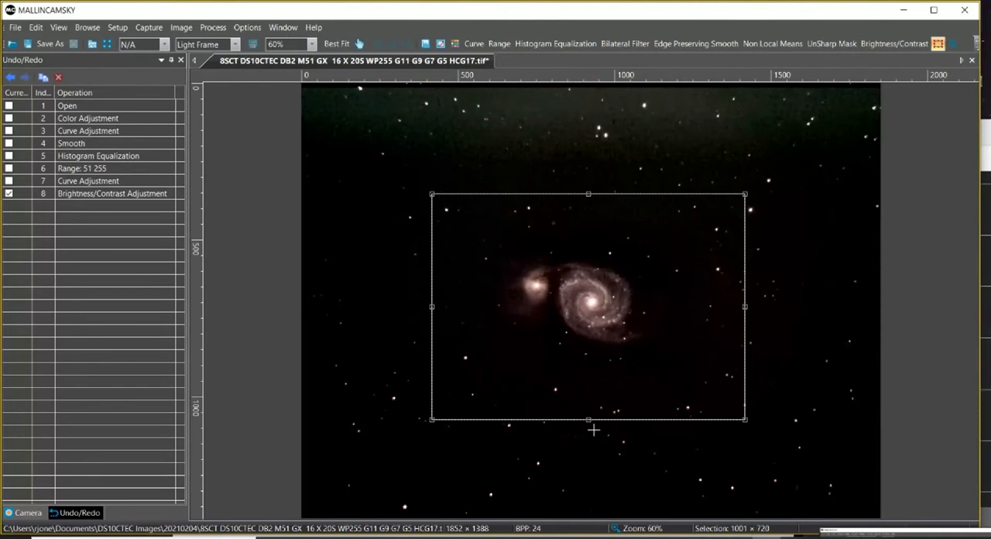
pyautogui.moveTo(590, 419); pyautogui.dragTo(591, 429)
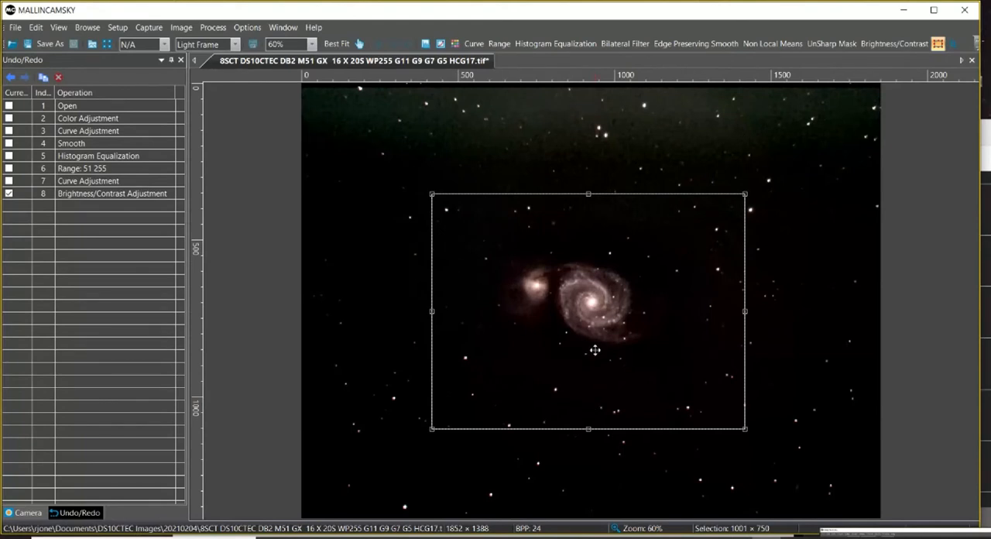
pyautogui.moveTo(616, 355); pyautogui.dragTo(623, 353)
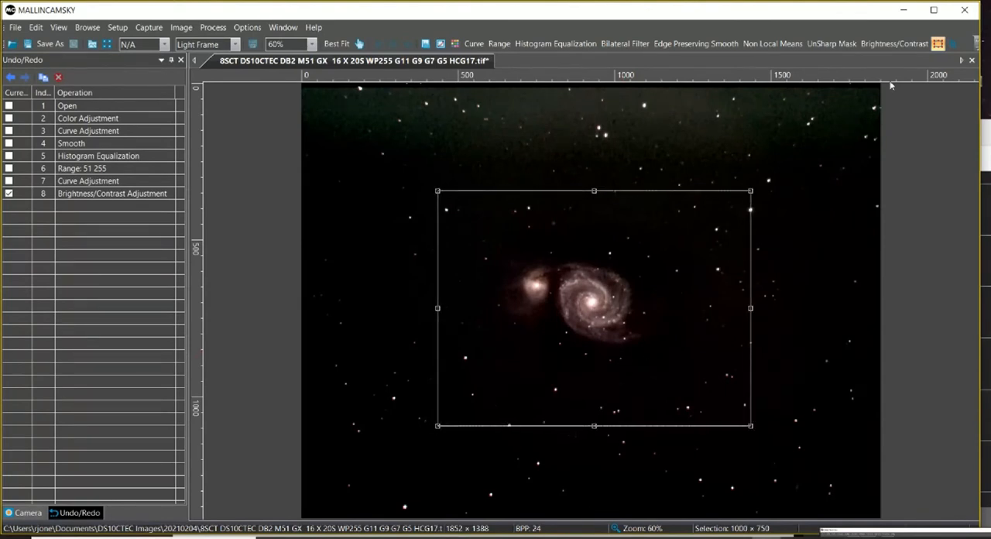
pyautogui.click(939, 45)
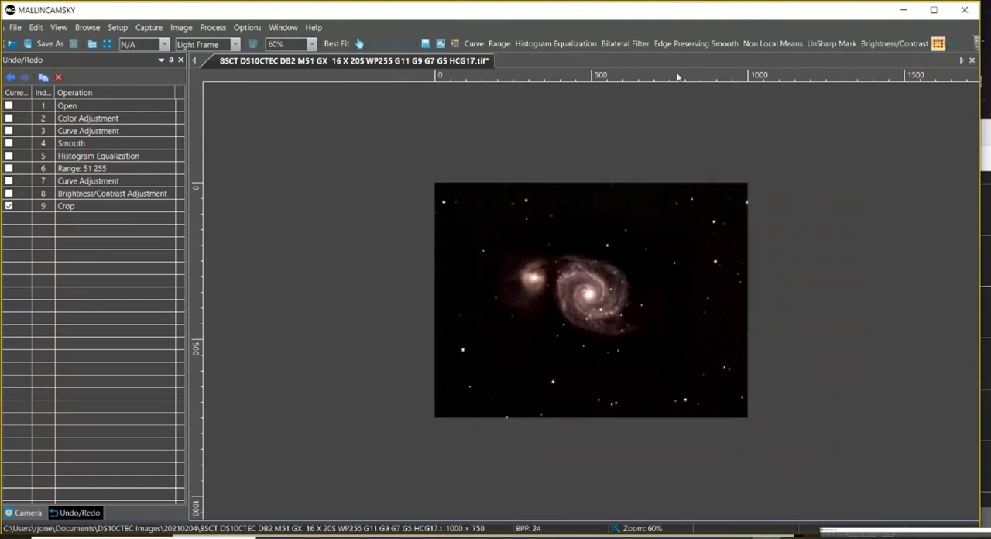
pyautogui.click(338, 44)
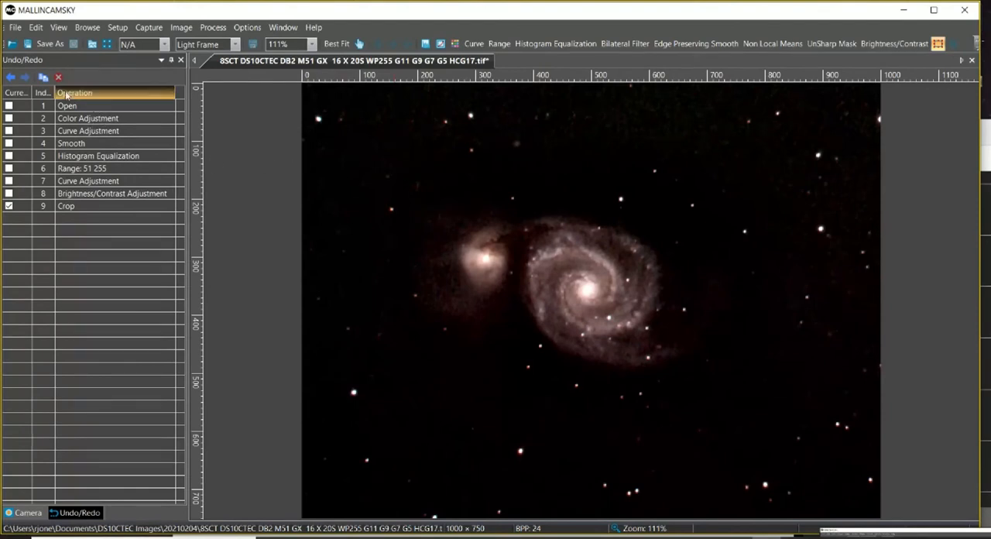
# Save the cropped image as a JPEG, appending "- COLOR CURVE EPS1X20 HEQ RNG CURVE CONTR CROP" to the file name.
pyautogui.click(50, 44)
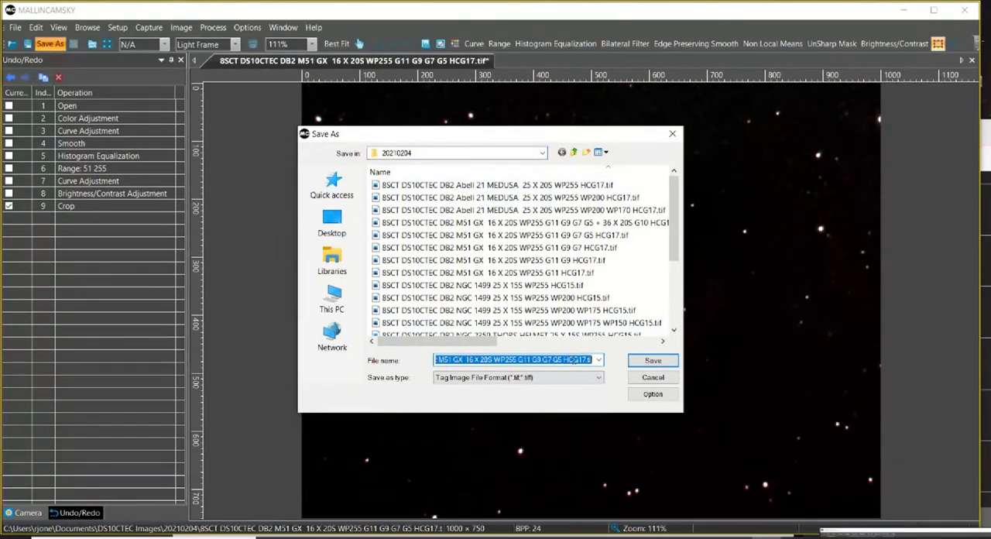
pyautogui.click(581, 378)
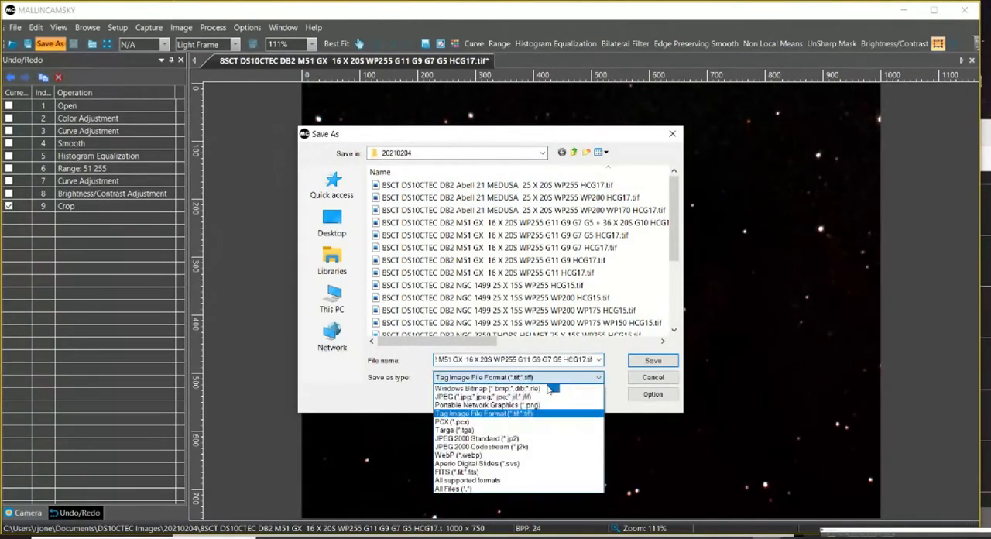
pyautogui.click(546, 396)
pyautogui.click(581, 360)
pyautogui.write('- COLOR')
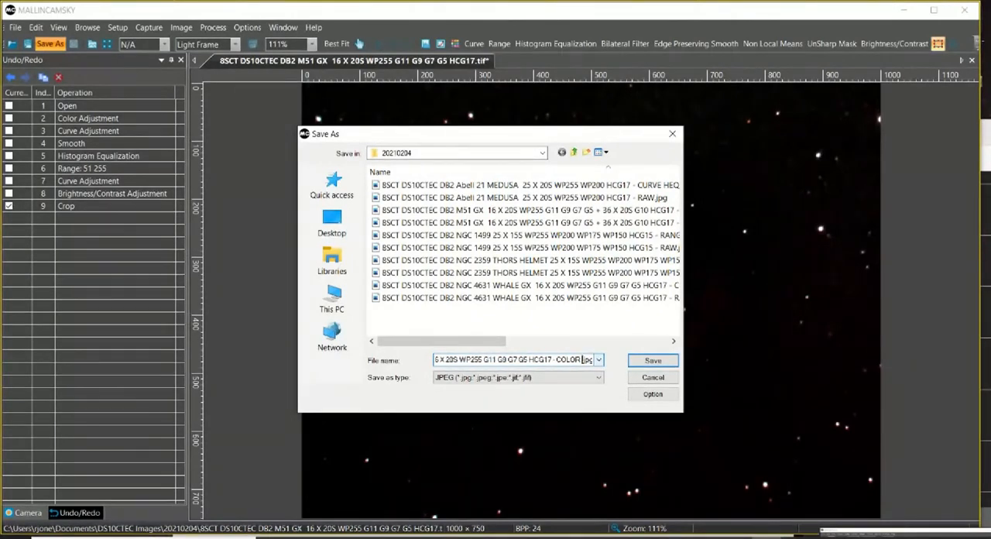
pyautogui.write(' CURVE E')
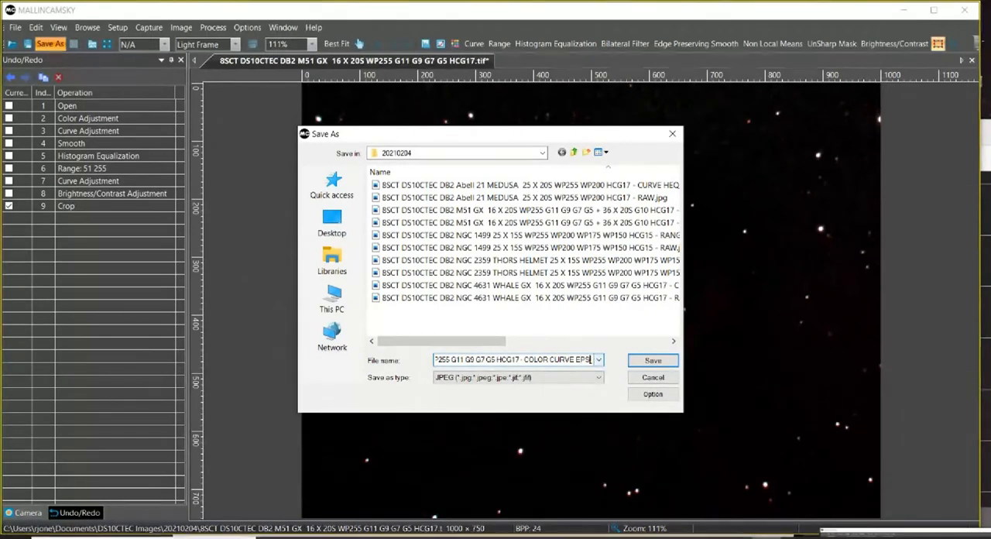
pyautogui.write('PS1')
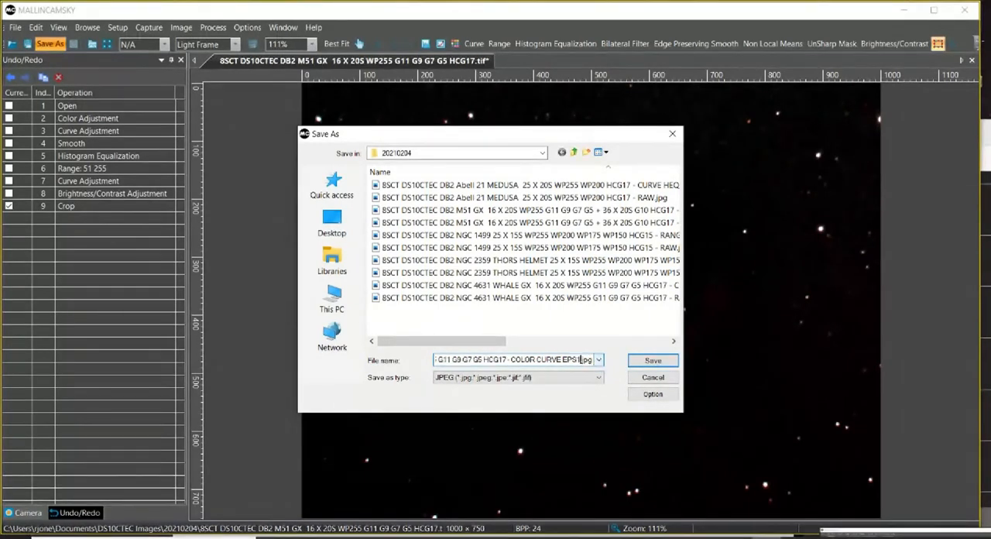
pyautogui.write('X20 HEQ')
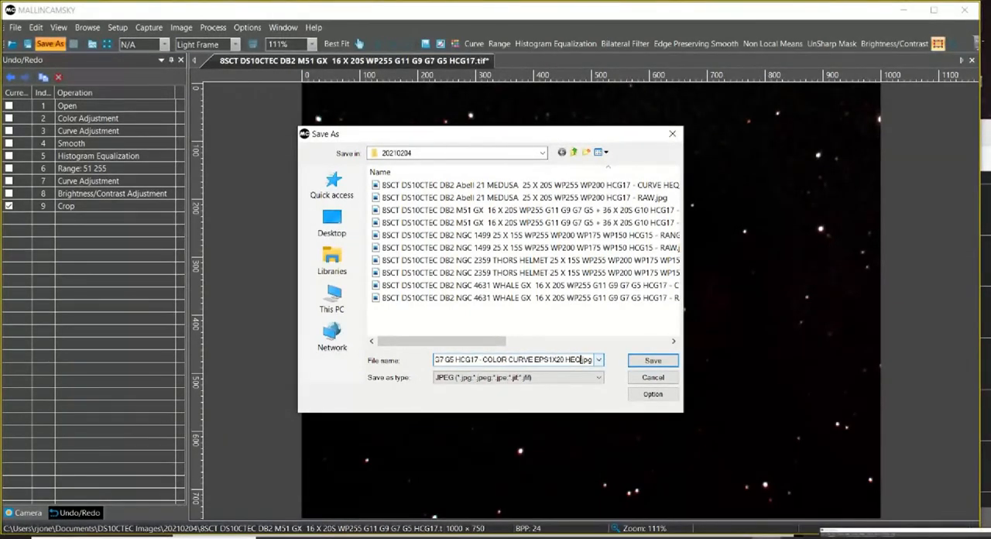
pyautogui.write(' RNG G')
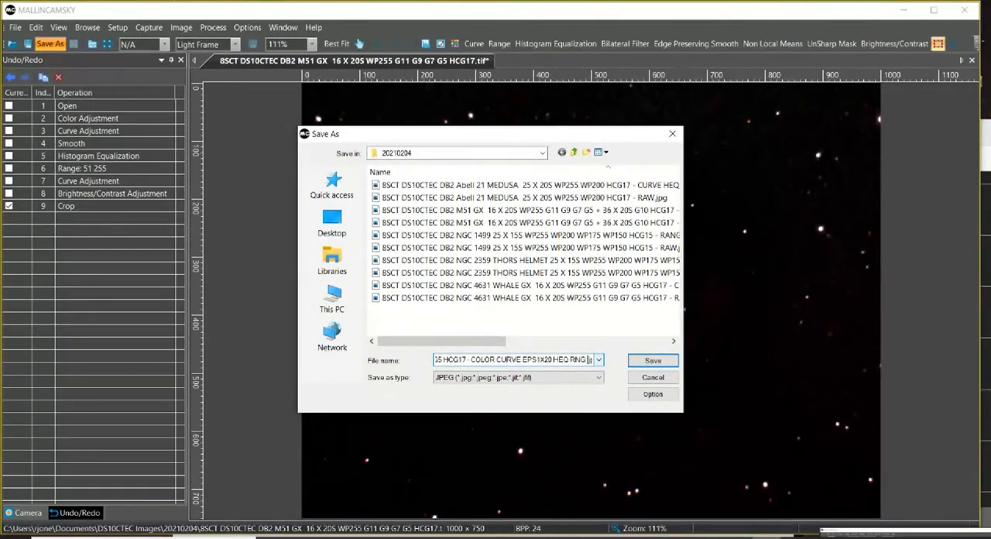
pyautogui.write('URVE CONTR')
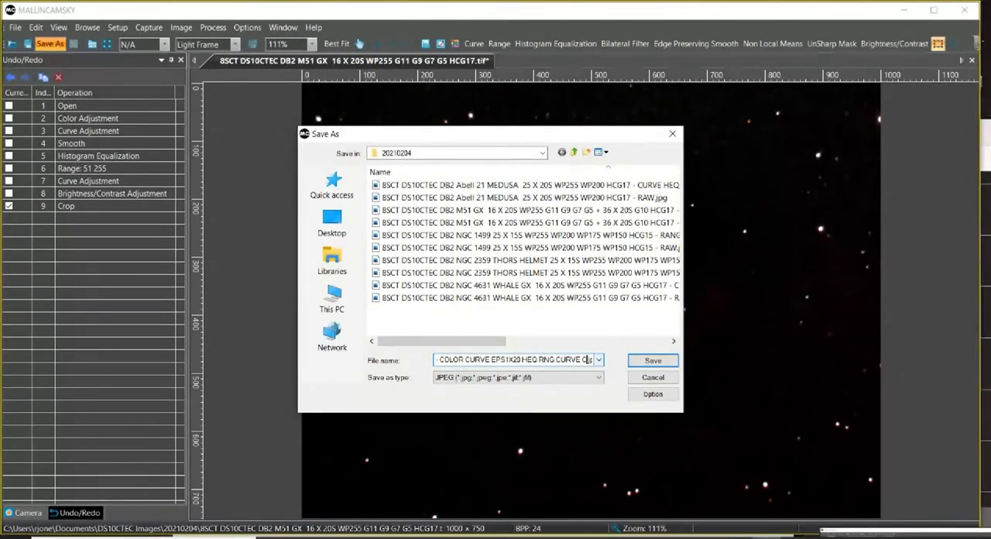
pyautogui.write(' CROP')
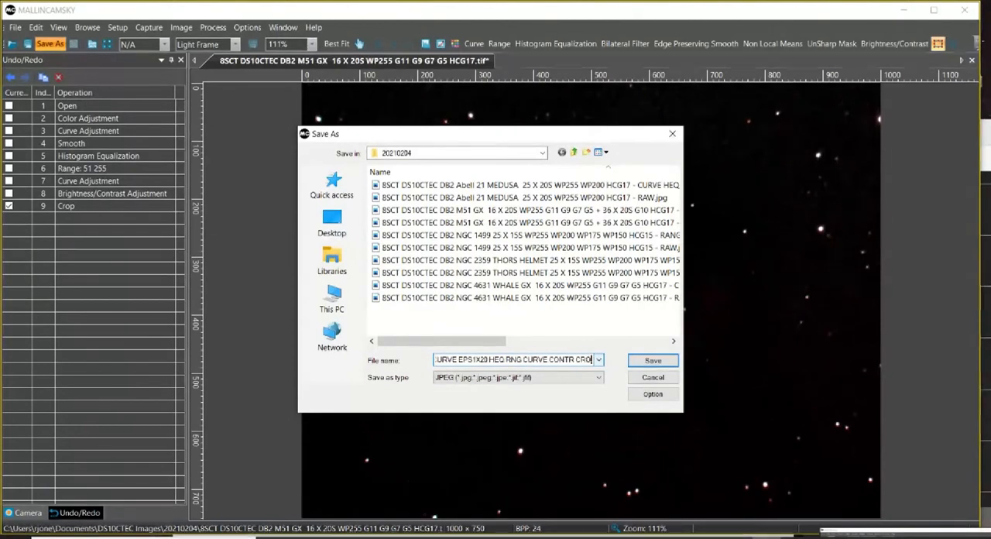
pyautogui.click(652, 361)
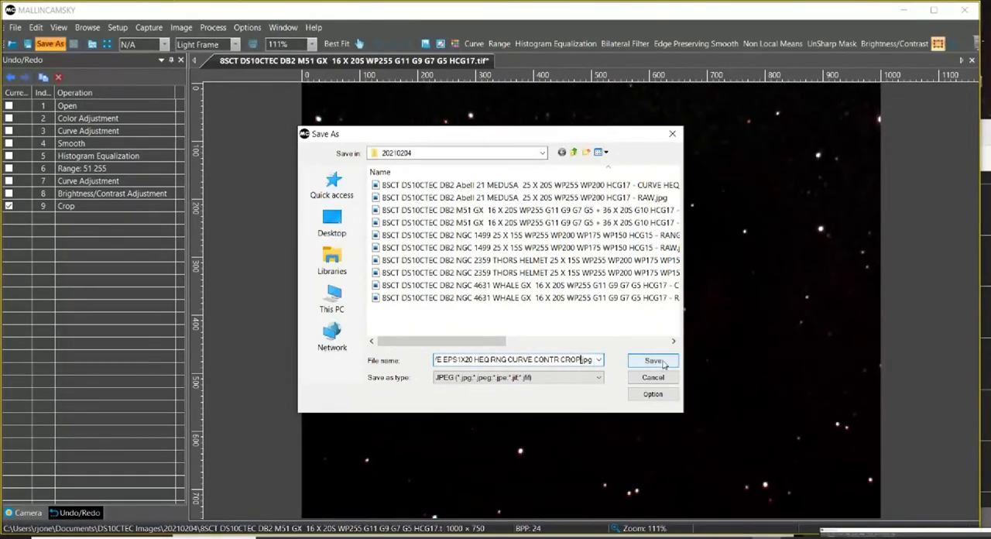
# Close the processed M51 image and open the saved "COLOR CURVE EPS1X20 HEQ RNG CURVE CONTR CROP" JPEG.
pyautogui.rightClick(263, 65)
pyautogui.click(270, 69)
pyautogui.click(11, 44)
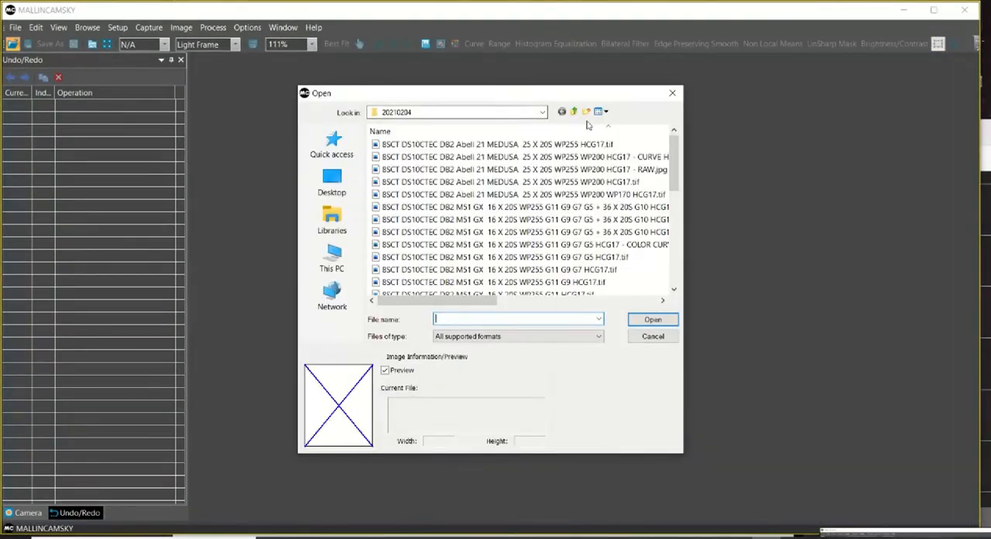
pyautogui.click(604, 182)
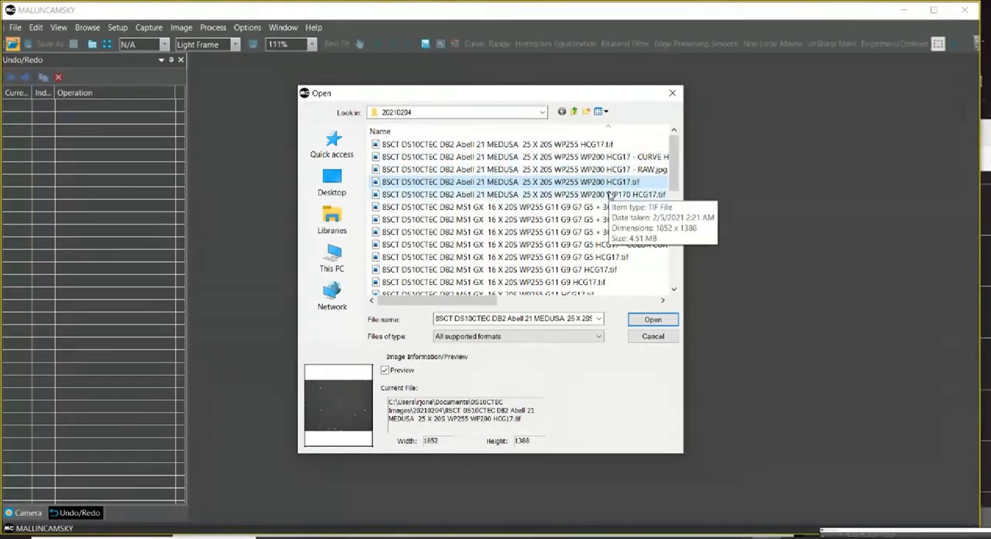
pyautogui.click(540, 246)
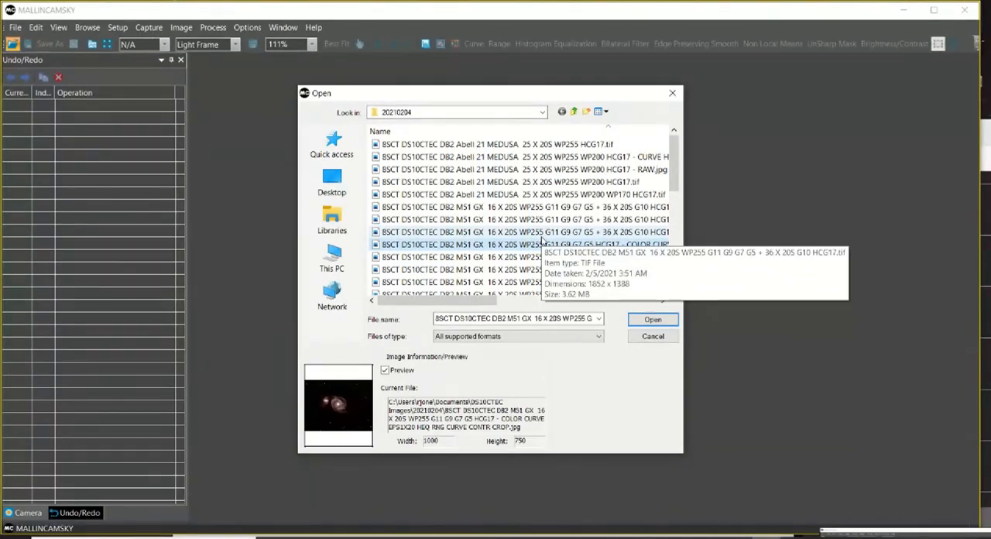
pyautogui.click(542, 243)
pyautogui.click(653, 320)
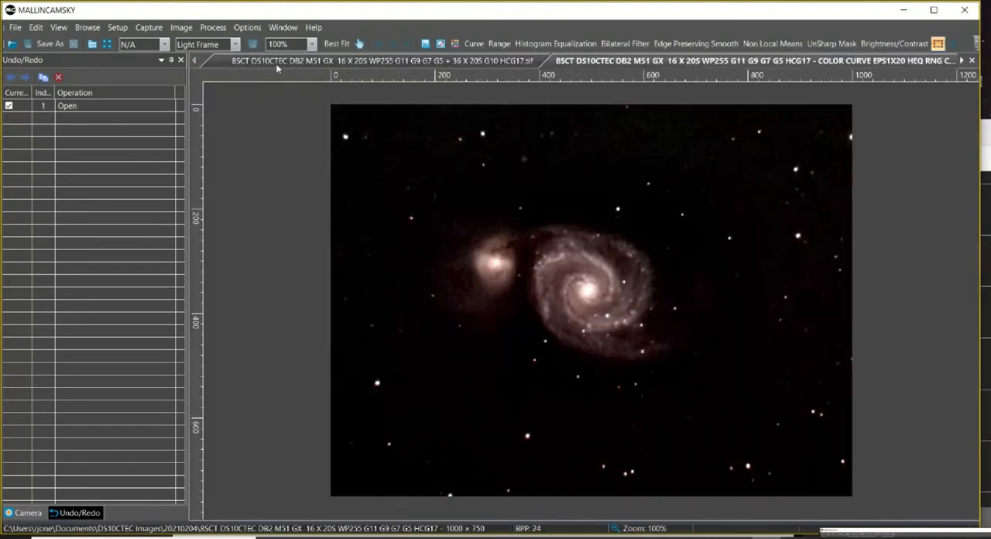
# Close the M51 TIFF whose name contains "+ 36 X 20S G10 HCG17", keeping the cropped JPEG open.
pyautogui.click(277, 65)
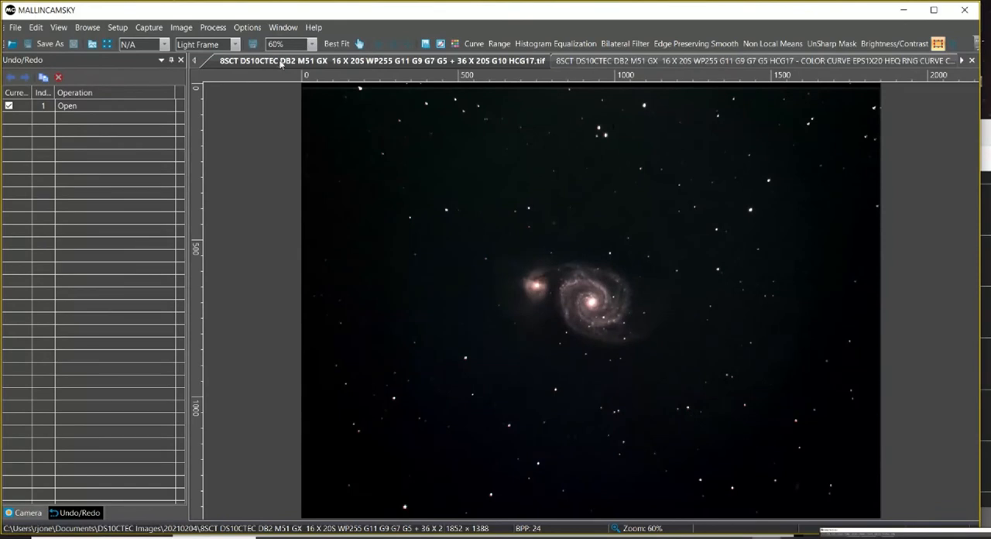
pyautogui.rightClick(283, 64)
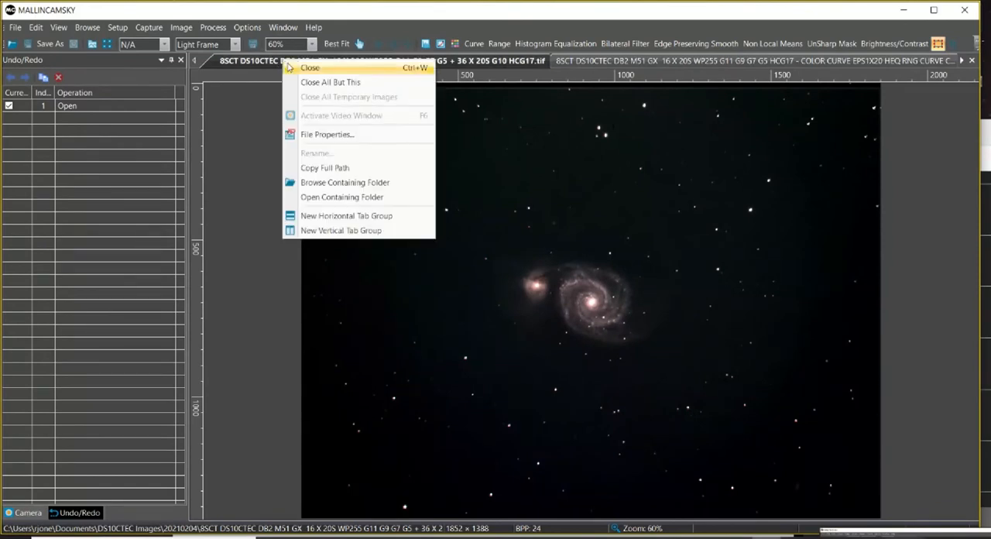
pyautogui.click(295, 68)
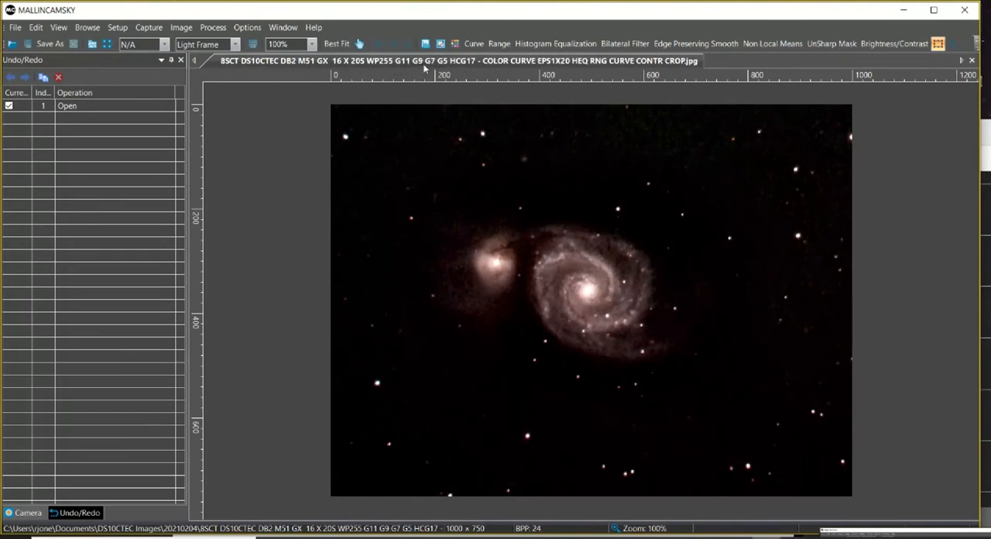
# Open the unprocessed "8SCT DS10CTEC DB2 M51 GX 16 X 20S WP255 G11 G9 G7 G5 HCG17.tif" alongside the JPEG.
pyautogui.click(11, 44)
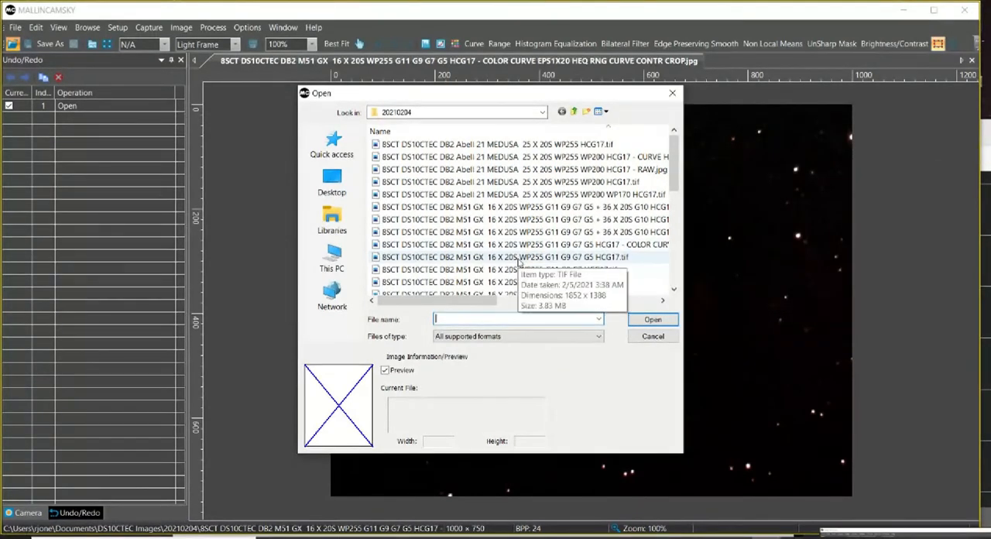
pyautogui.click(519, 261)
pyautogui.click(653, 320)
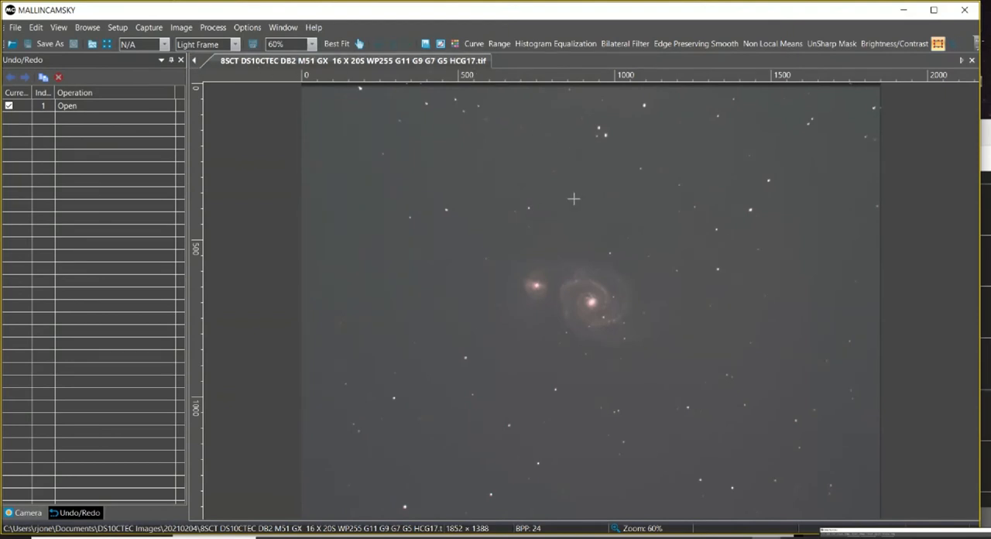
# Compare the cropped JPEG at 50% zoom with the unprocessed M51 TIFF, ending on the JPEG.
pyautogui.click(358, 44)
pyautogui.click(197, 62)
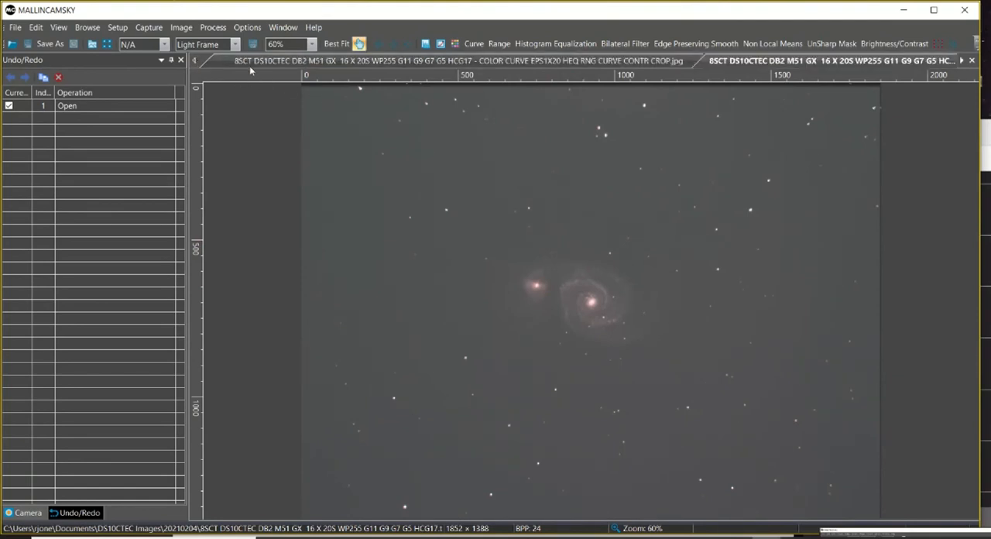
pyautogui.click(302, 61)
pyautogui.click(344, 45)
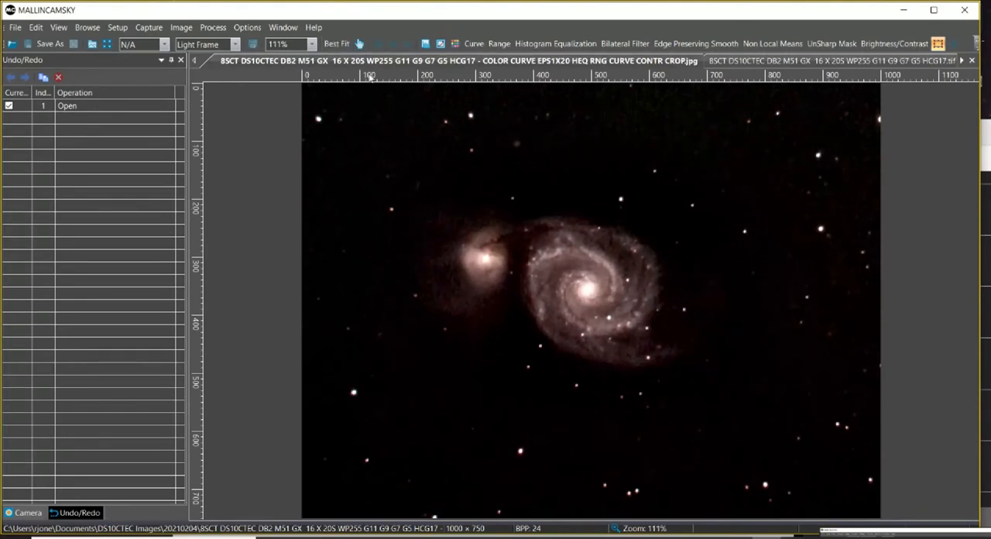
pyautogui.click(311, 44)
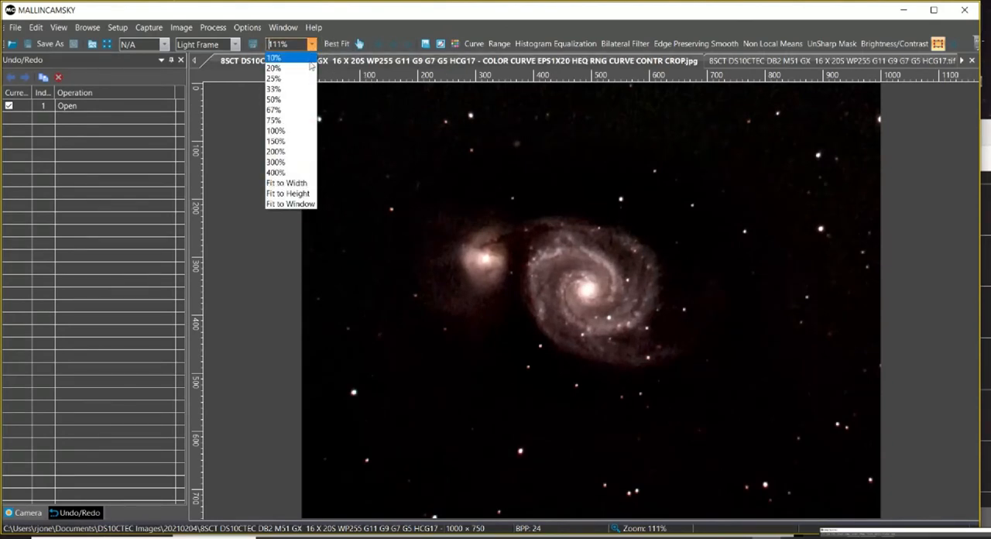
pyautogui.click(288, 102)
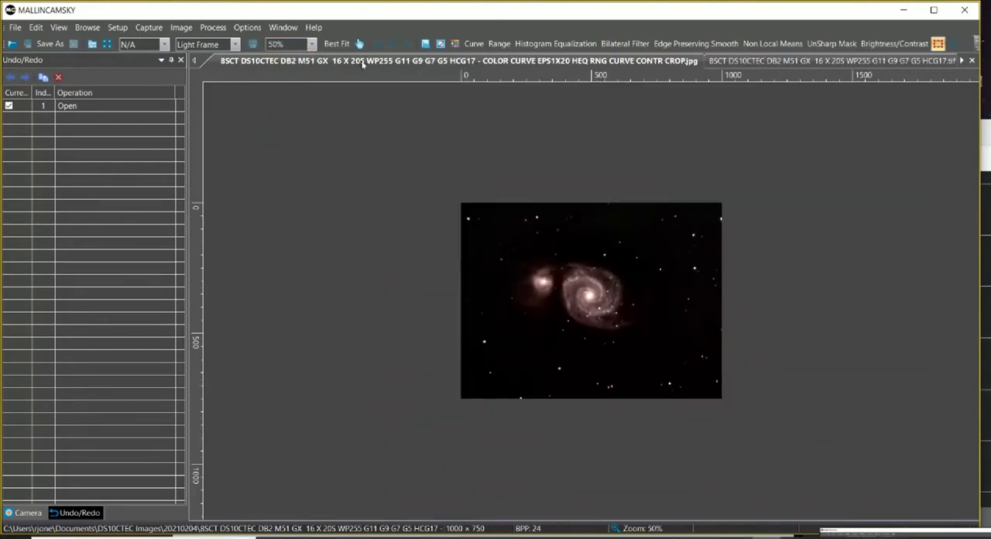
pyautogui.click(725, 62)
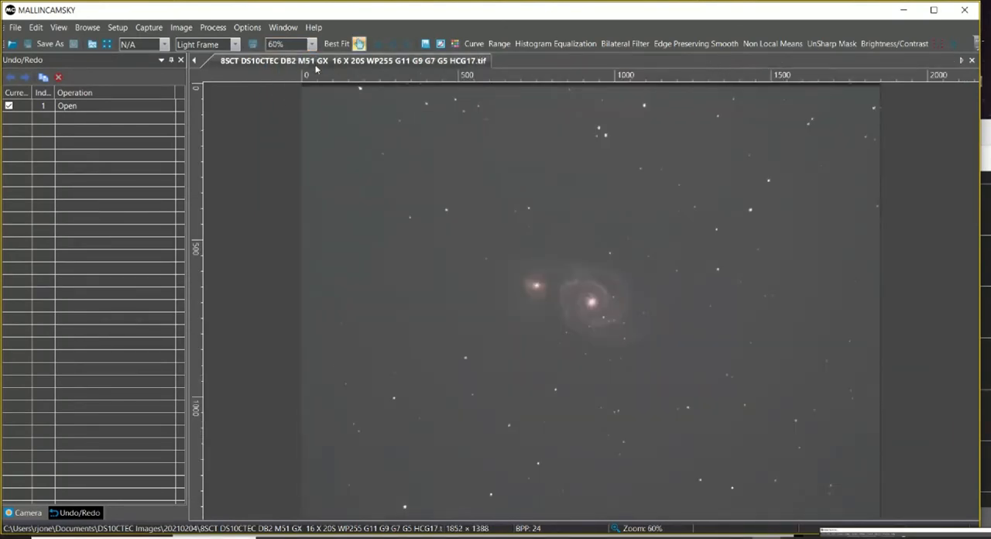
pyautogui.click(194, 59)
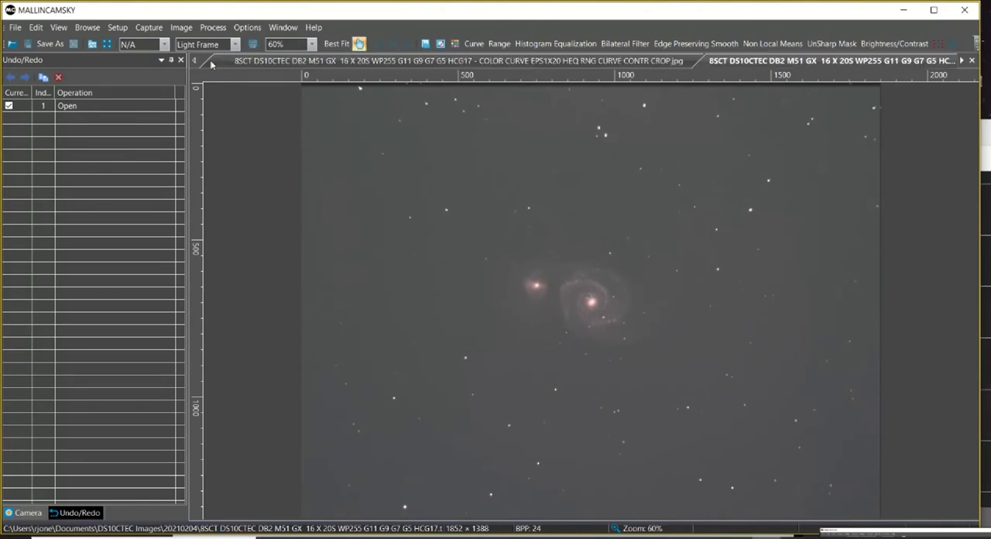
pyautogui.click(278, 61)
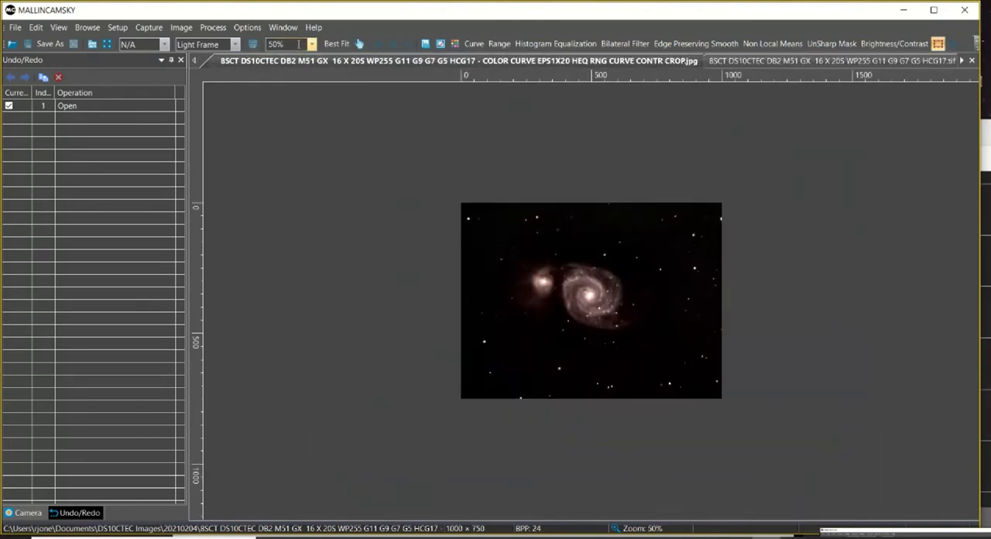
# Set the cropped JPEG's zoom to 67% and compare it again with the unprocessed TIFF.
pyautogui.click(312, 44)
pyautogui.click(291, 107)
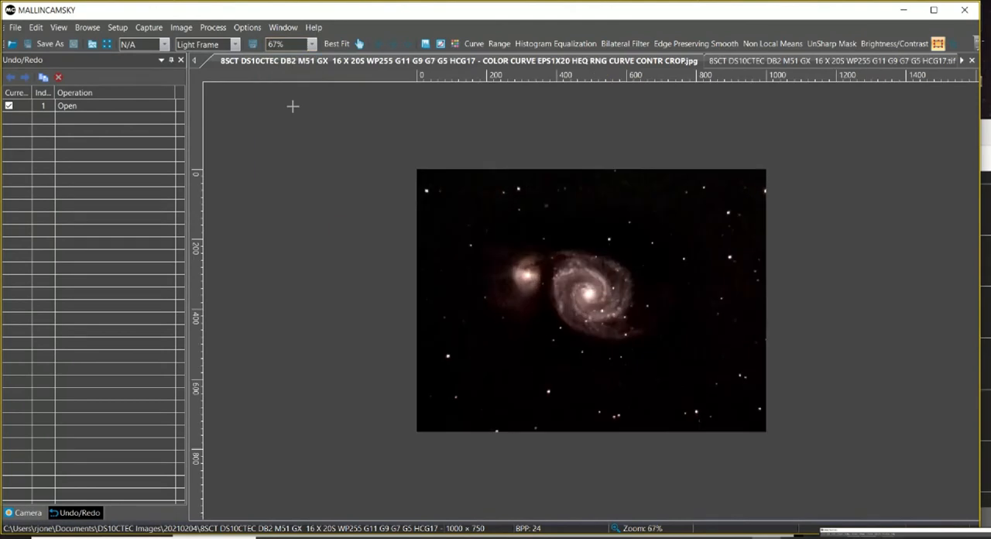
pyautogui.click(721, 61)
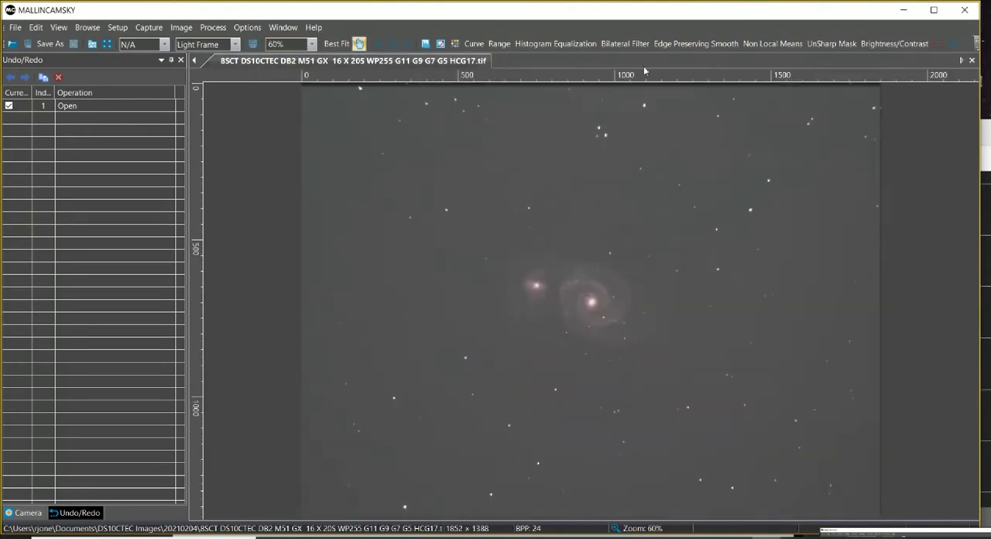
pyautogui.click(195, 60)
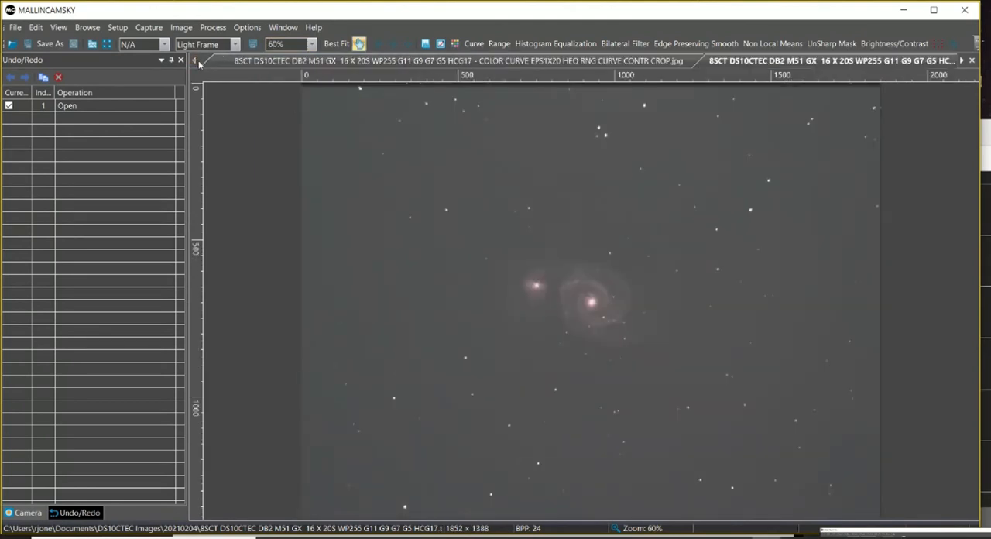
pyautogui.click(306, 62)
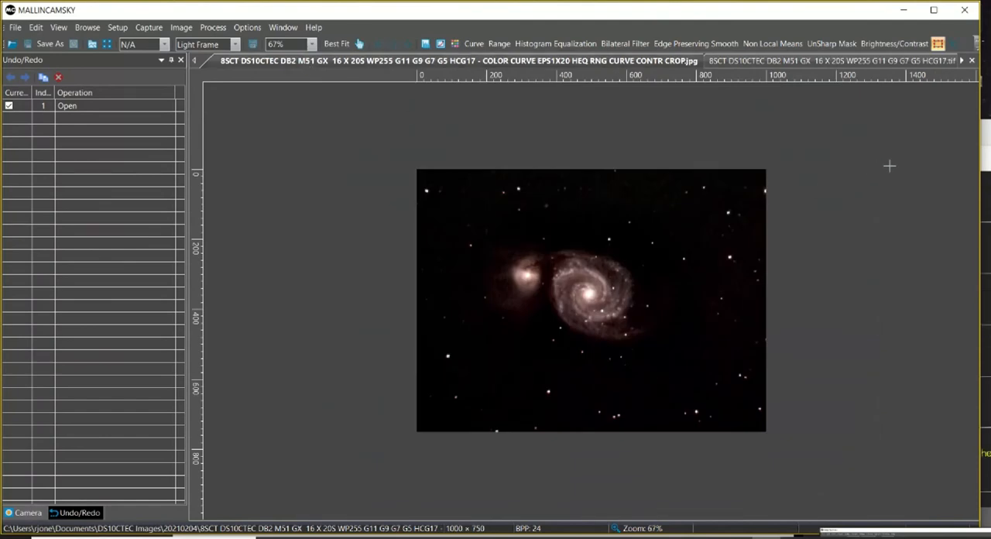
# Leave the full-screen broadcast and post "like anything, the more you do it, the easier it becomes" in the Liveskies channel chat.
pyautogui.click(986, 147)
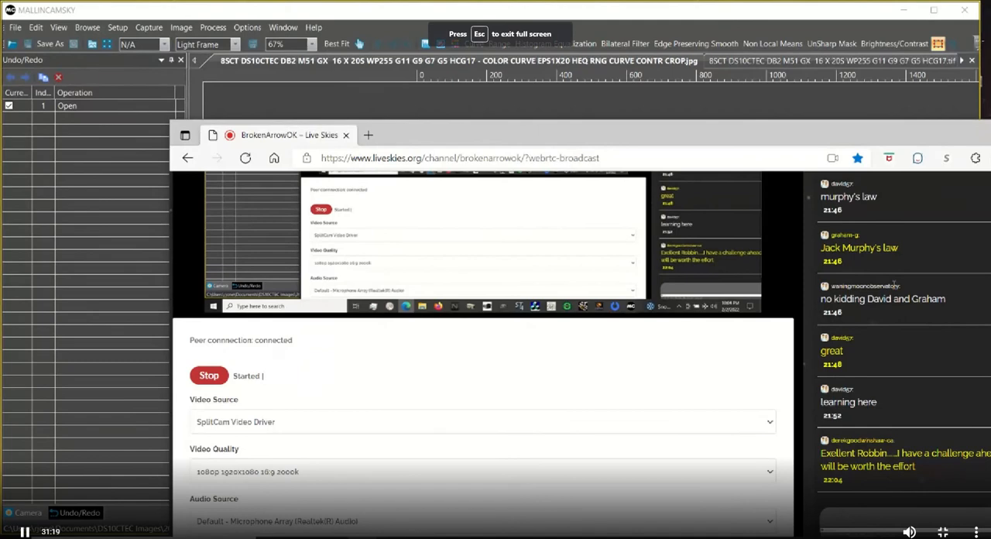
pyautogui.press('Escape')
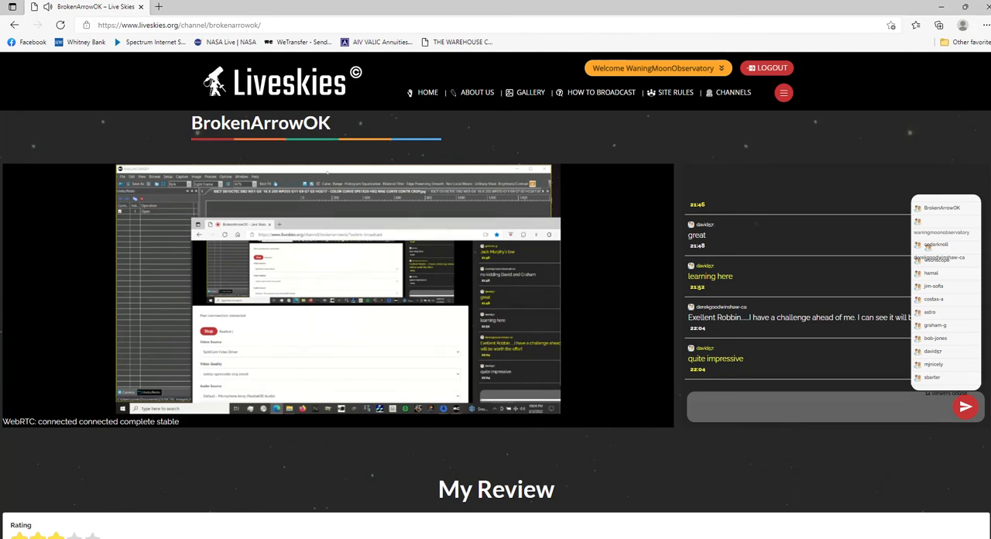
pyautogui.click(759, 406)
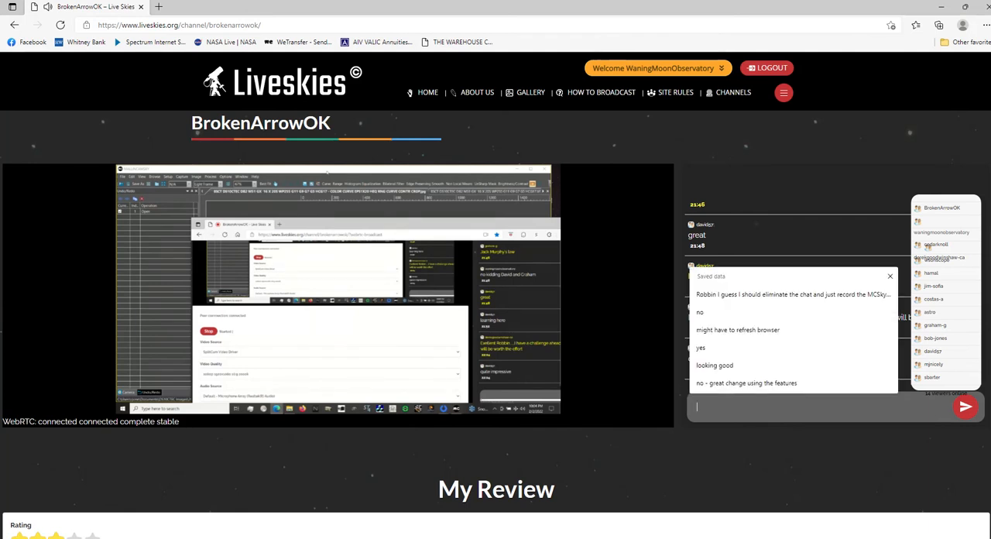
pyautogui.write('like anythi')
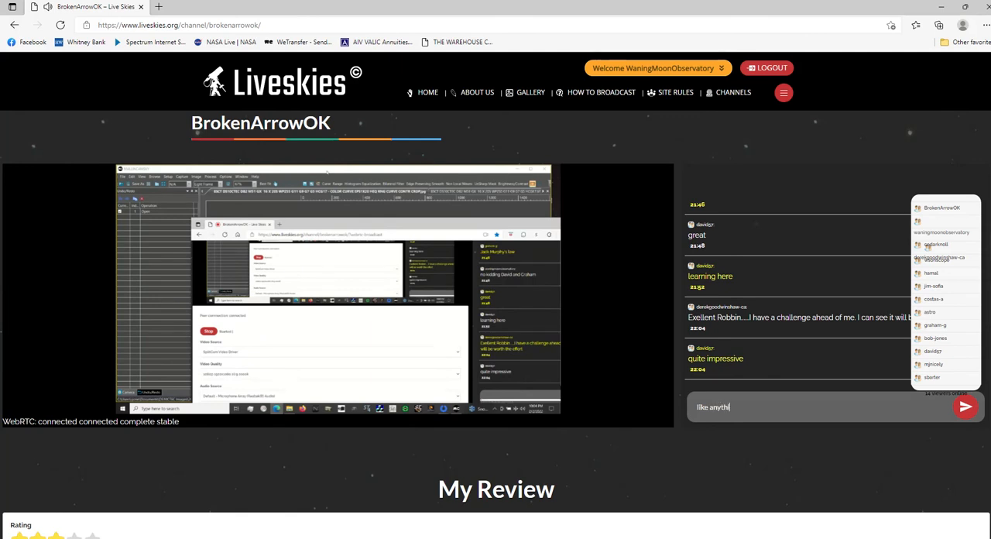
pyautogui.write('ng, t')
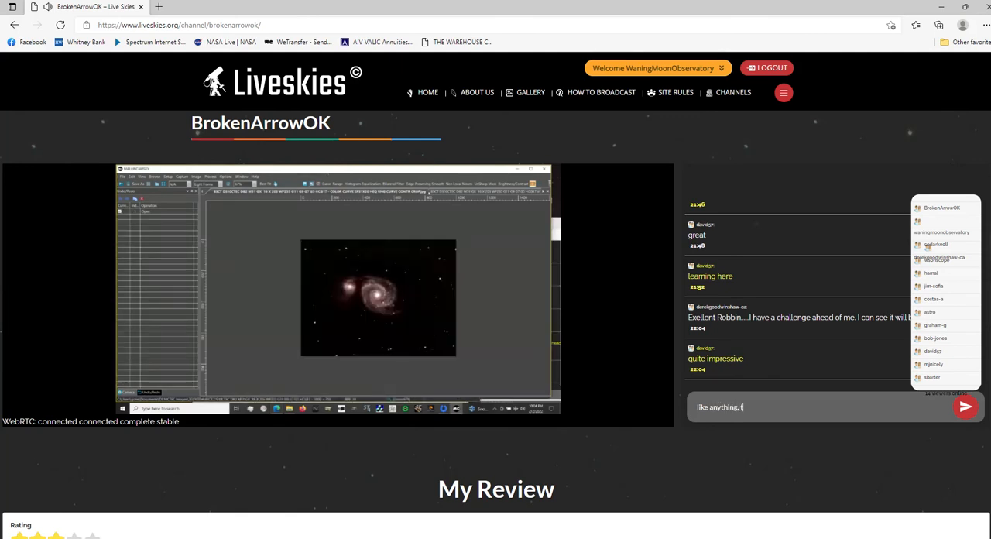
pyautogui.write('he more y')
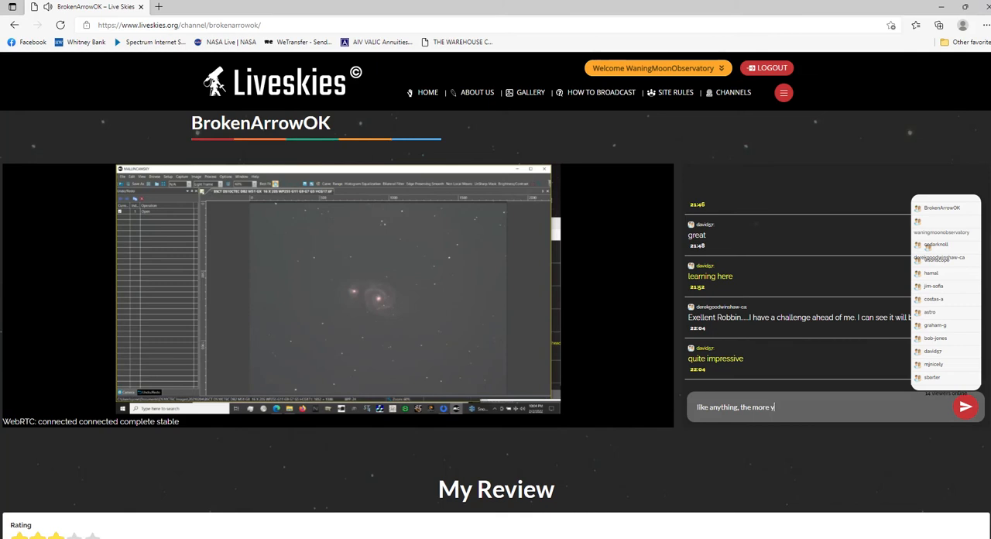
pyautogui.write('ou do it, the ea')
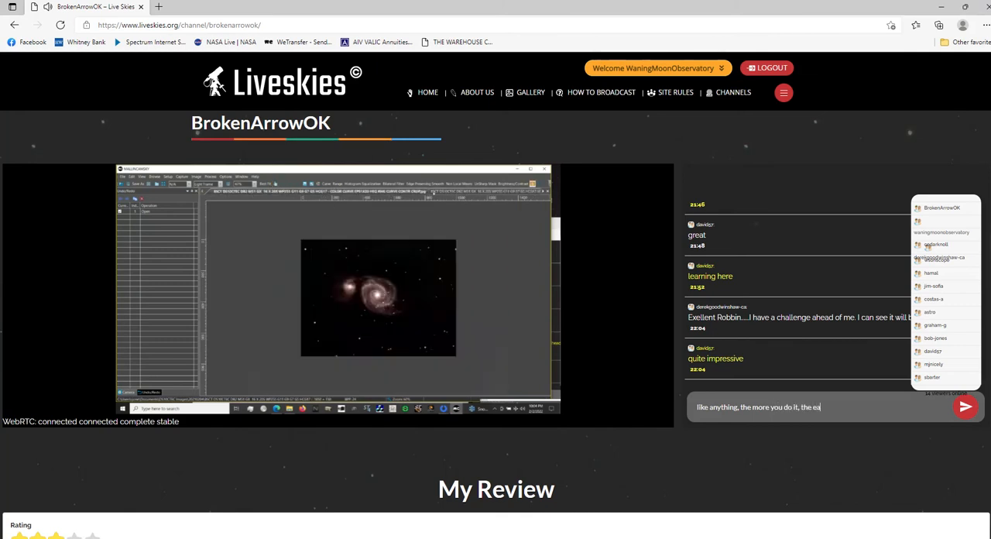
pyautogui.write('sier it becomes')
pyautogui.press('Return')
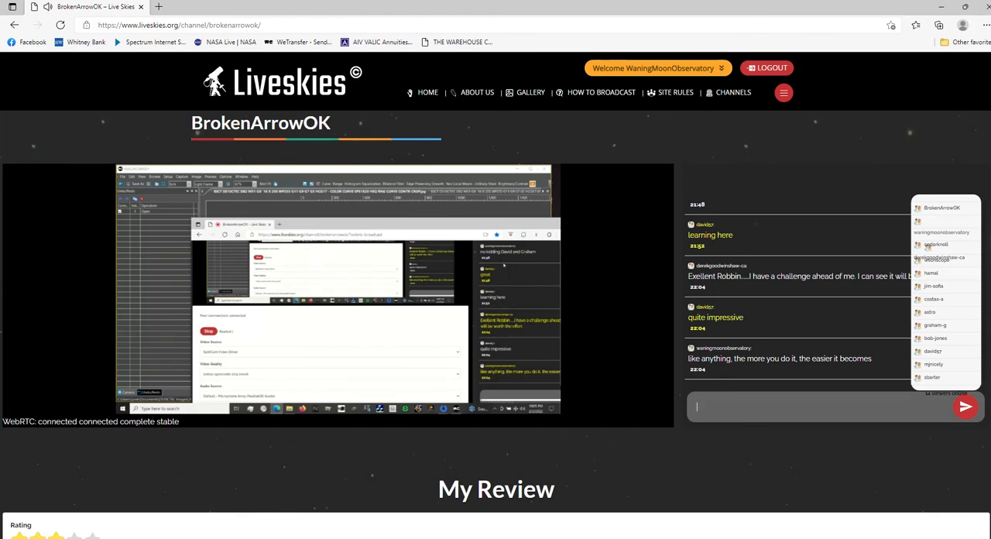
# Watch the BrokenArrowOK broadcast in full screen and return to the channel page with its chat.
pyautogui.moveTo(509, 269)
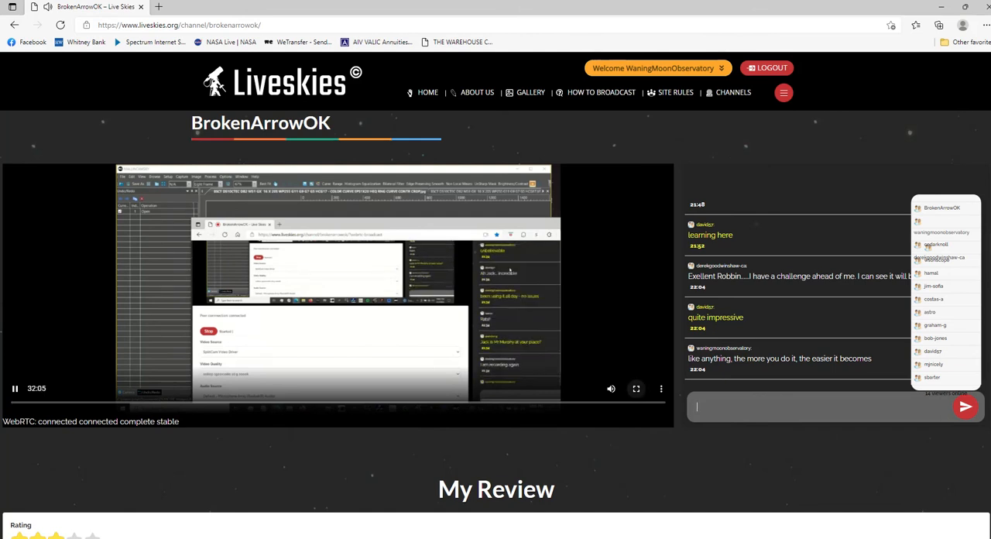
pyautogui.click(636, 388)
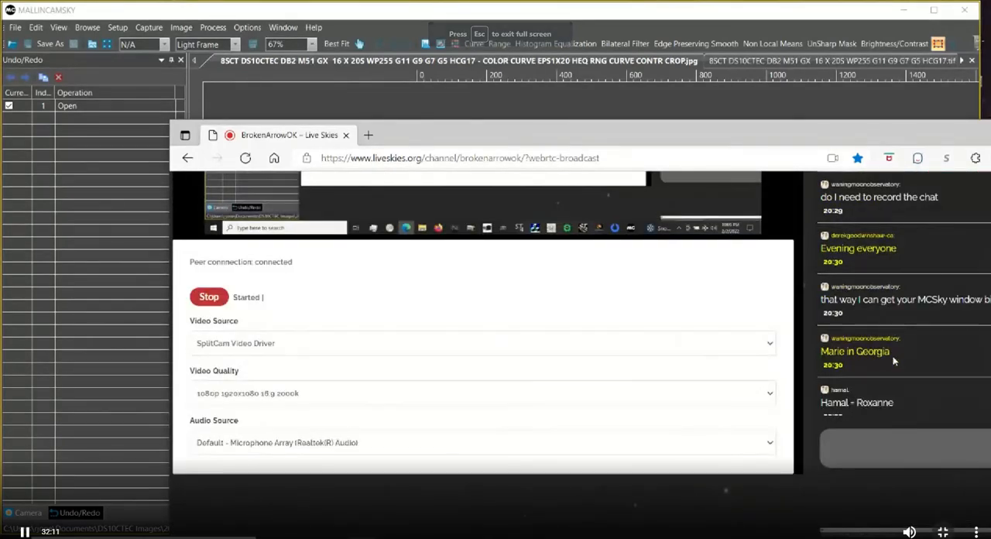
pyautogui.press('Escape')
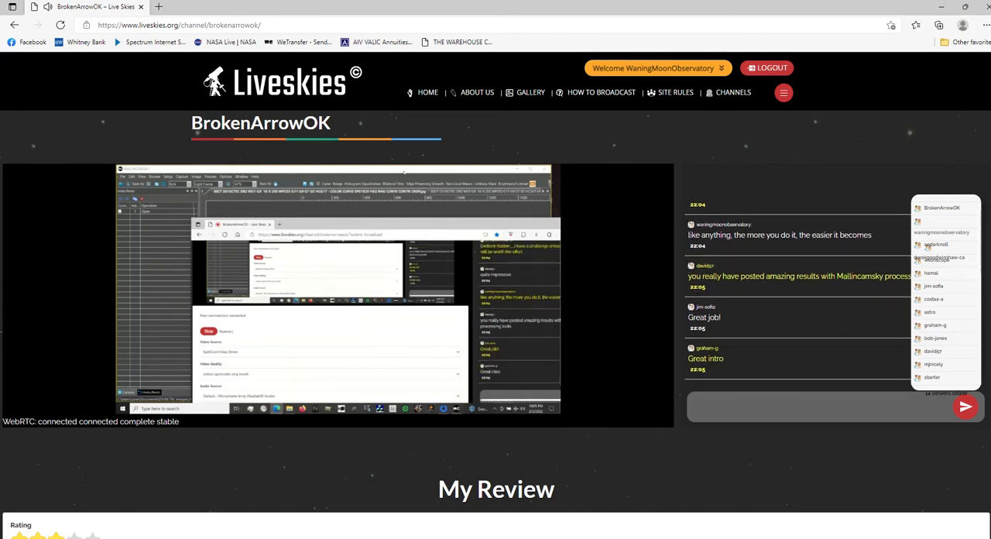
# Post the chat reply "not from me" followed by the broadcaster's first name.
pyautogui.click(756, 407)
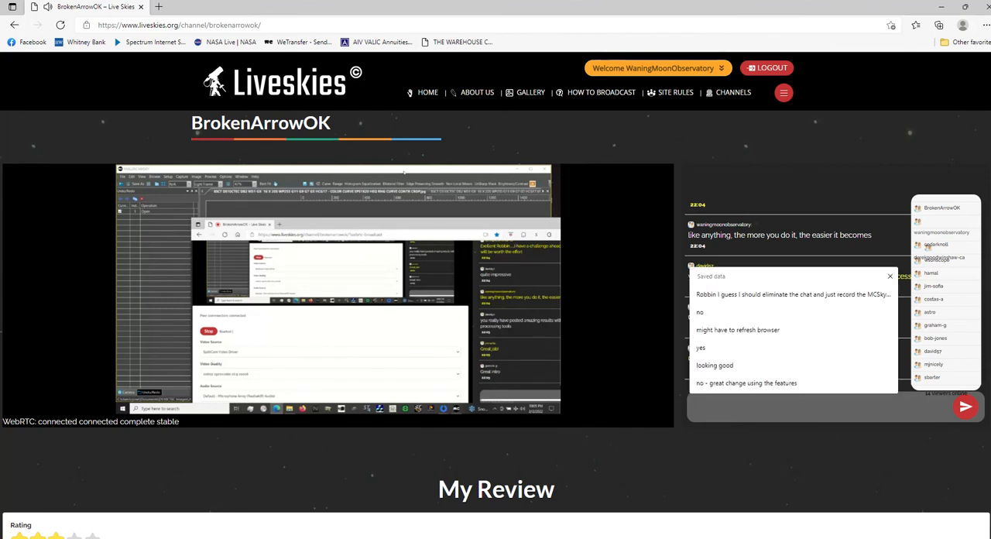
pyautogui.write('n')
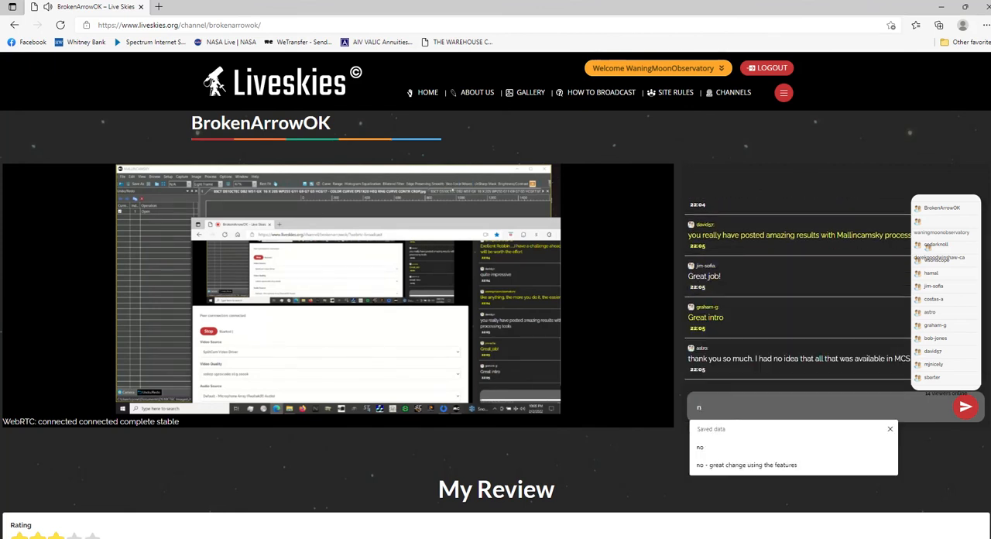
pyautogui.write('ot from')
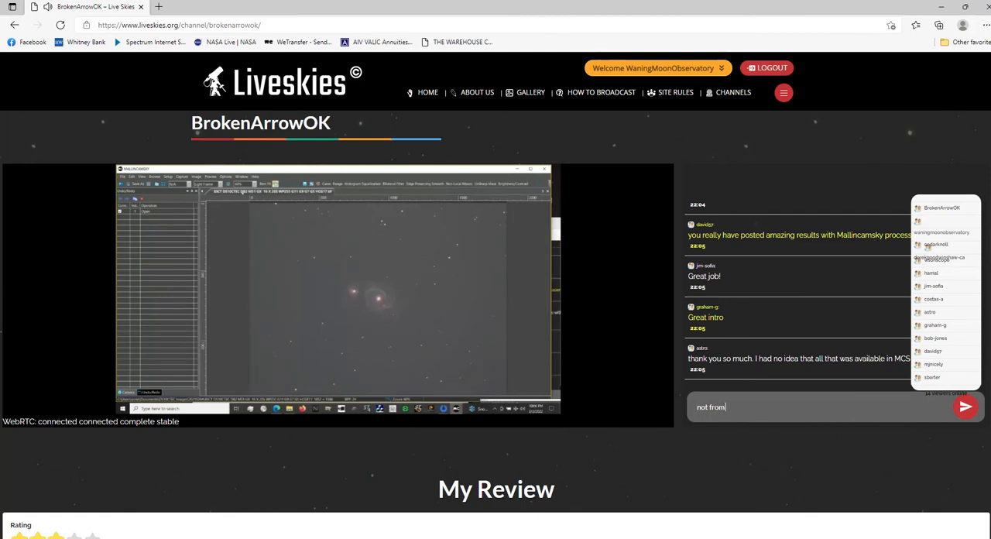
pyautogui.write(' me Ro')
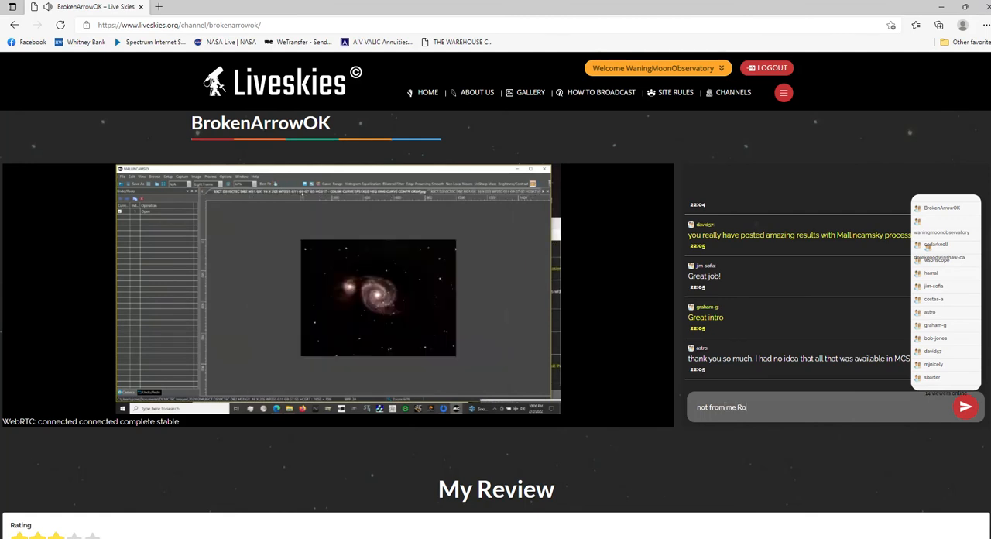
pyautogui.write('bbin')
pyautogui.press('Return')
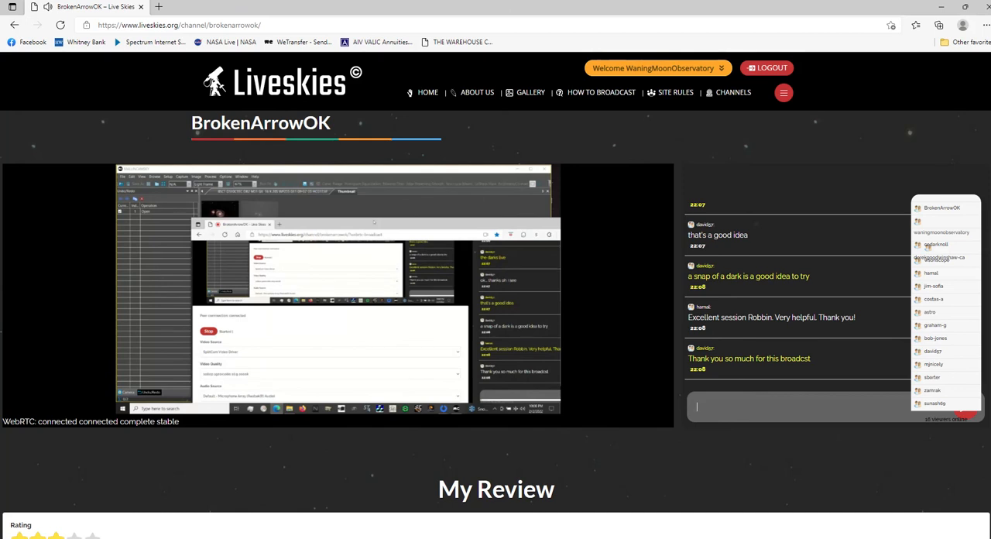
# Post the chat message "I will look to see if the original video saved".
pyautogui.write('I will look to see if the original')
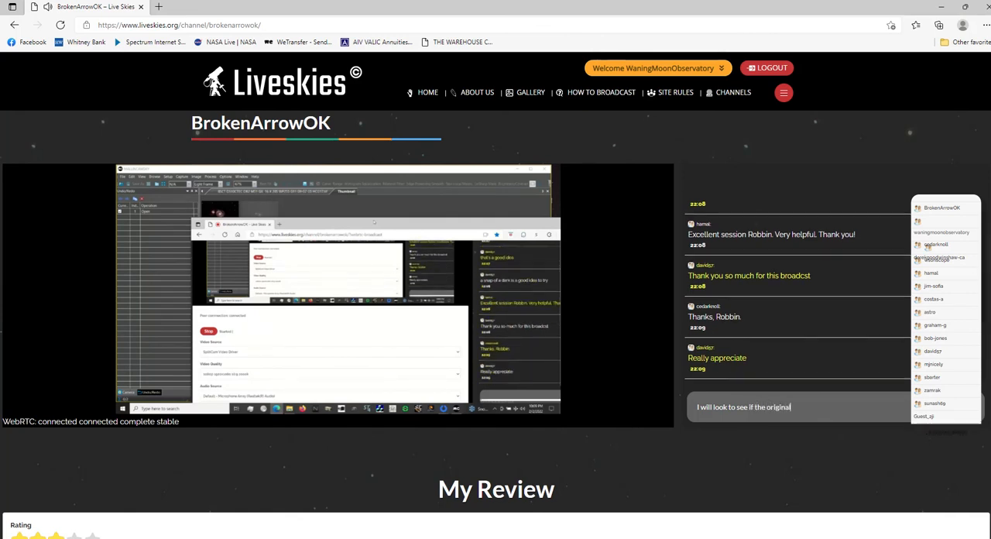
pyautogui.write(' video saved')
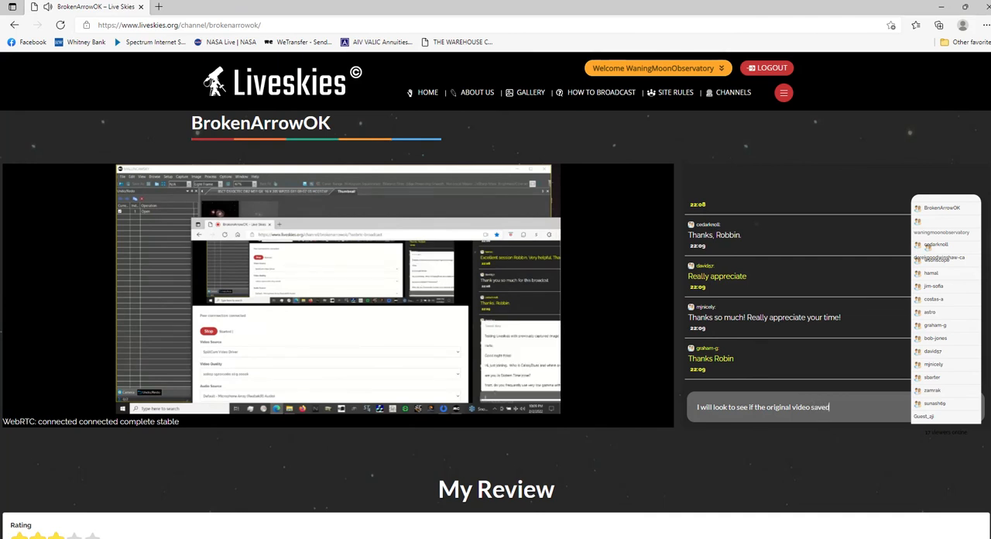
pyautogui.press('Return')
# Post the follow-up chat message "If not I will post this one".
pyautogui.write('If not I')
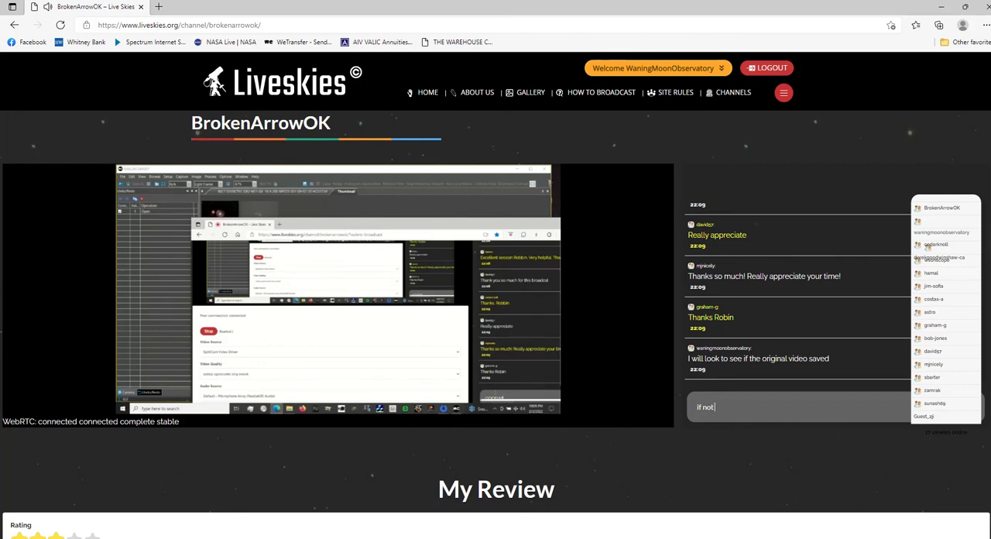
pyautogui.write(' will p')
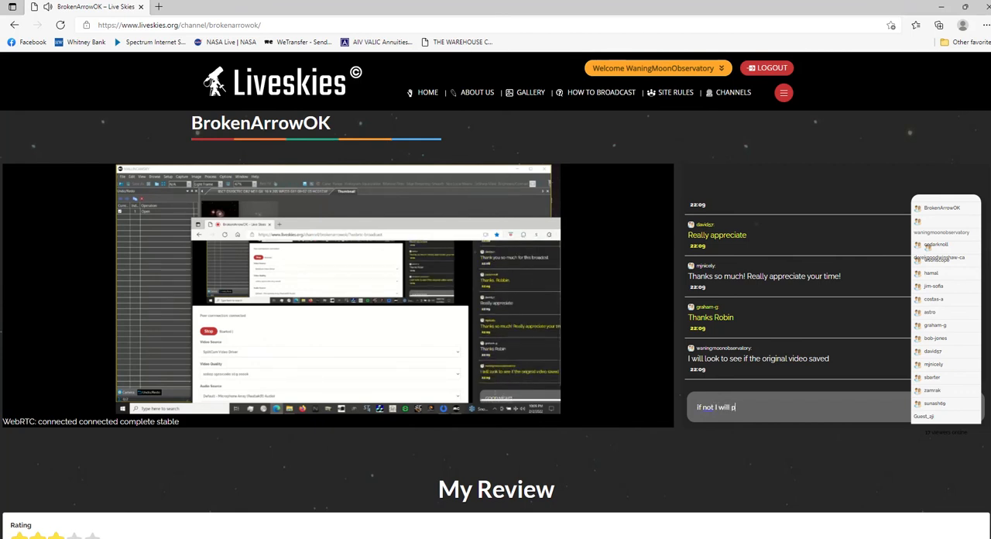
pyautogui.write('ost s')
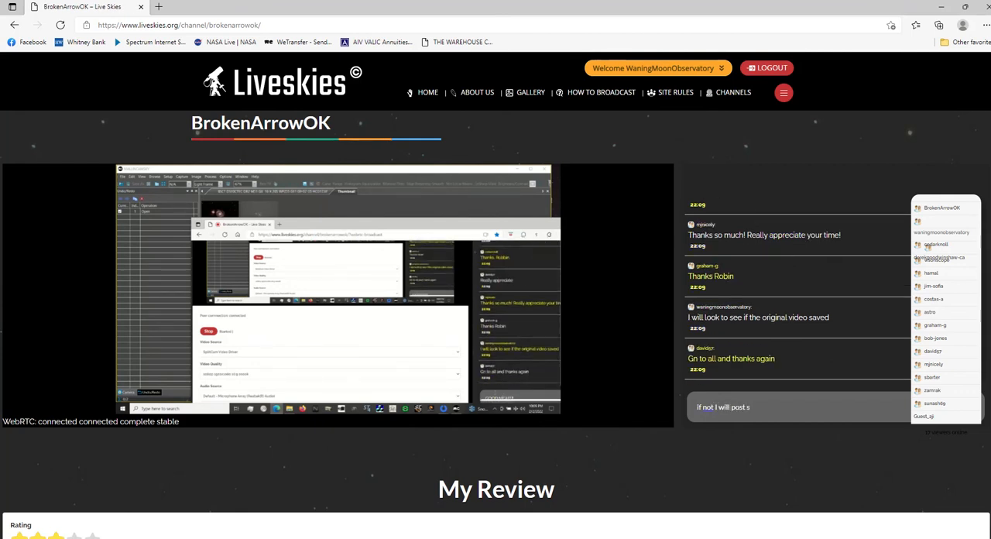
pyautogui.write('this one')
pyautogui.press('Return')
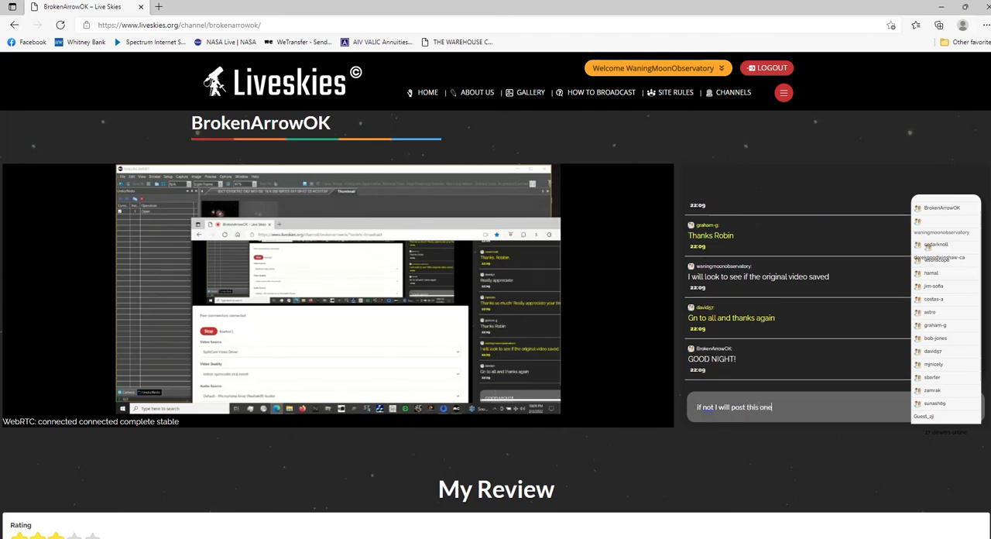